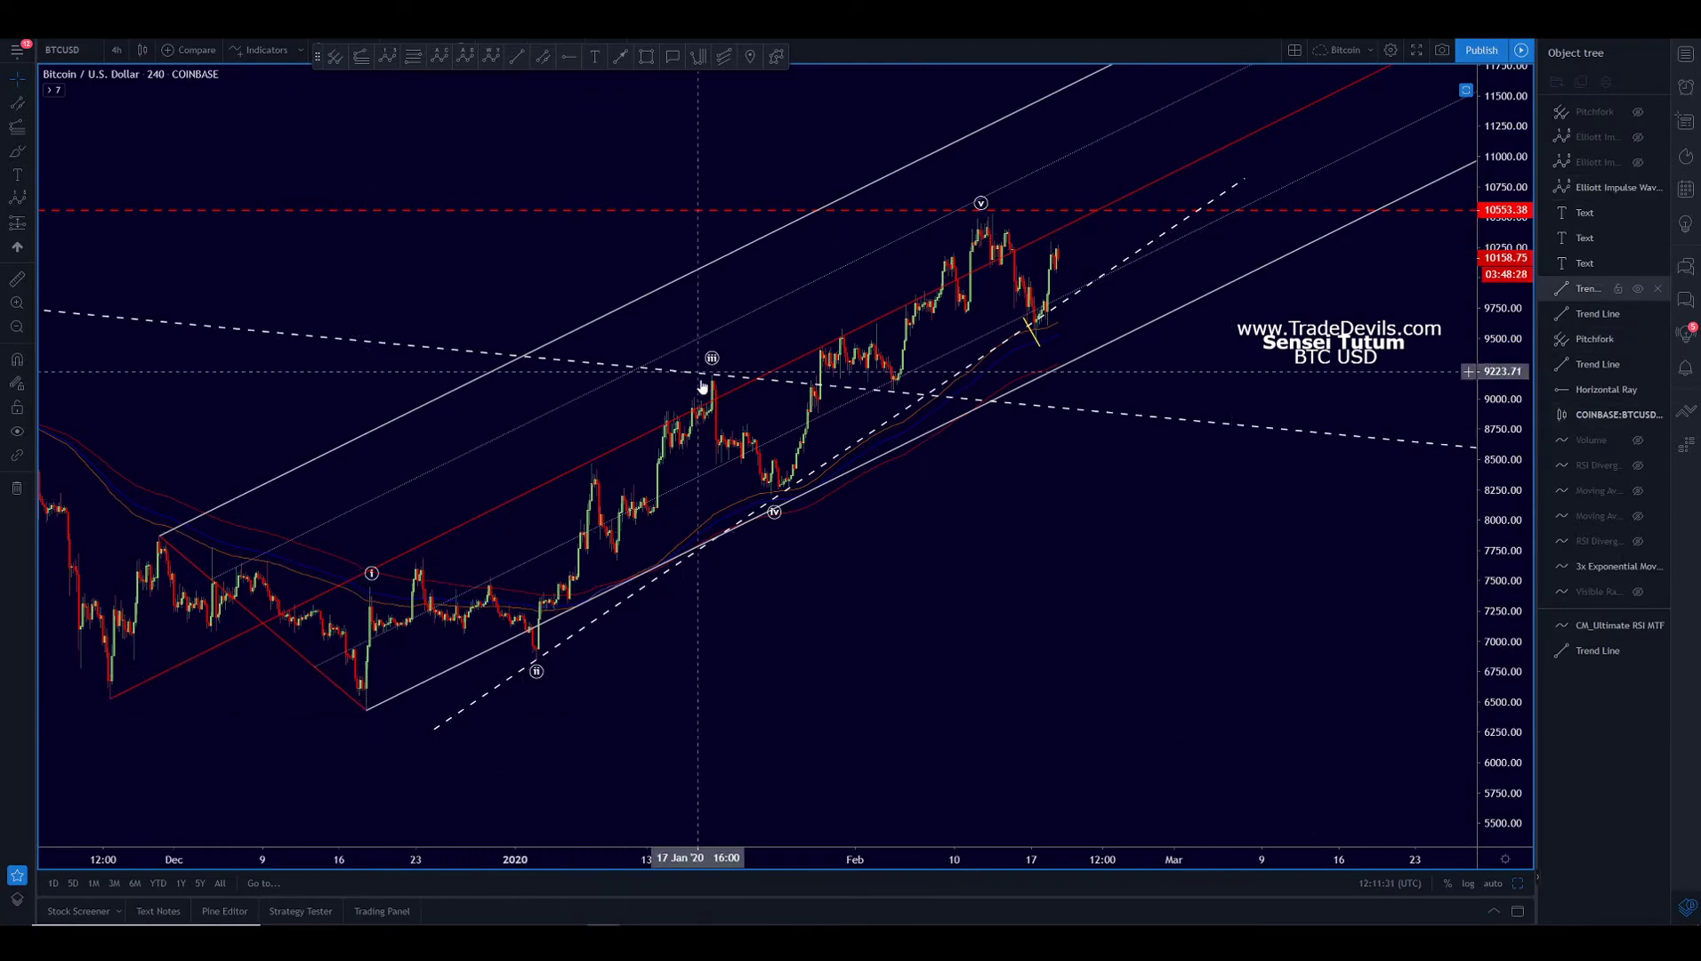
Step: Draw a trend-based Fib extension from the mid-December low through the late-December high to the wave ii low
{"action": "left_click", "coordinate": [772, 513]}
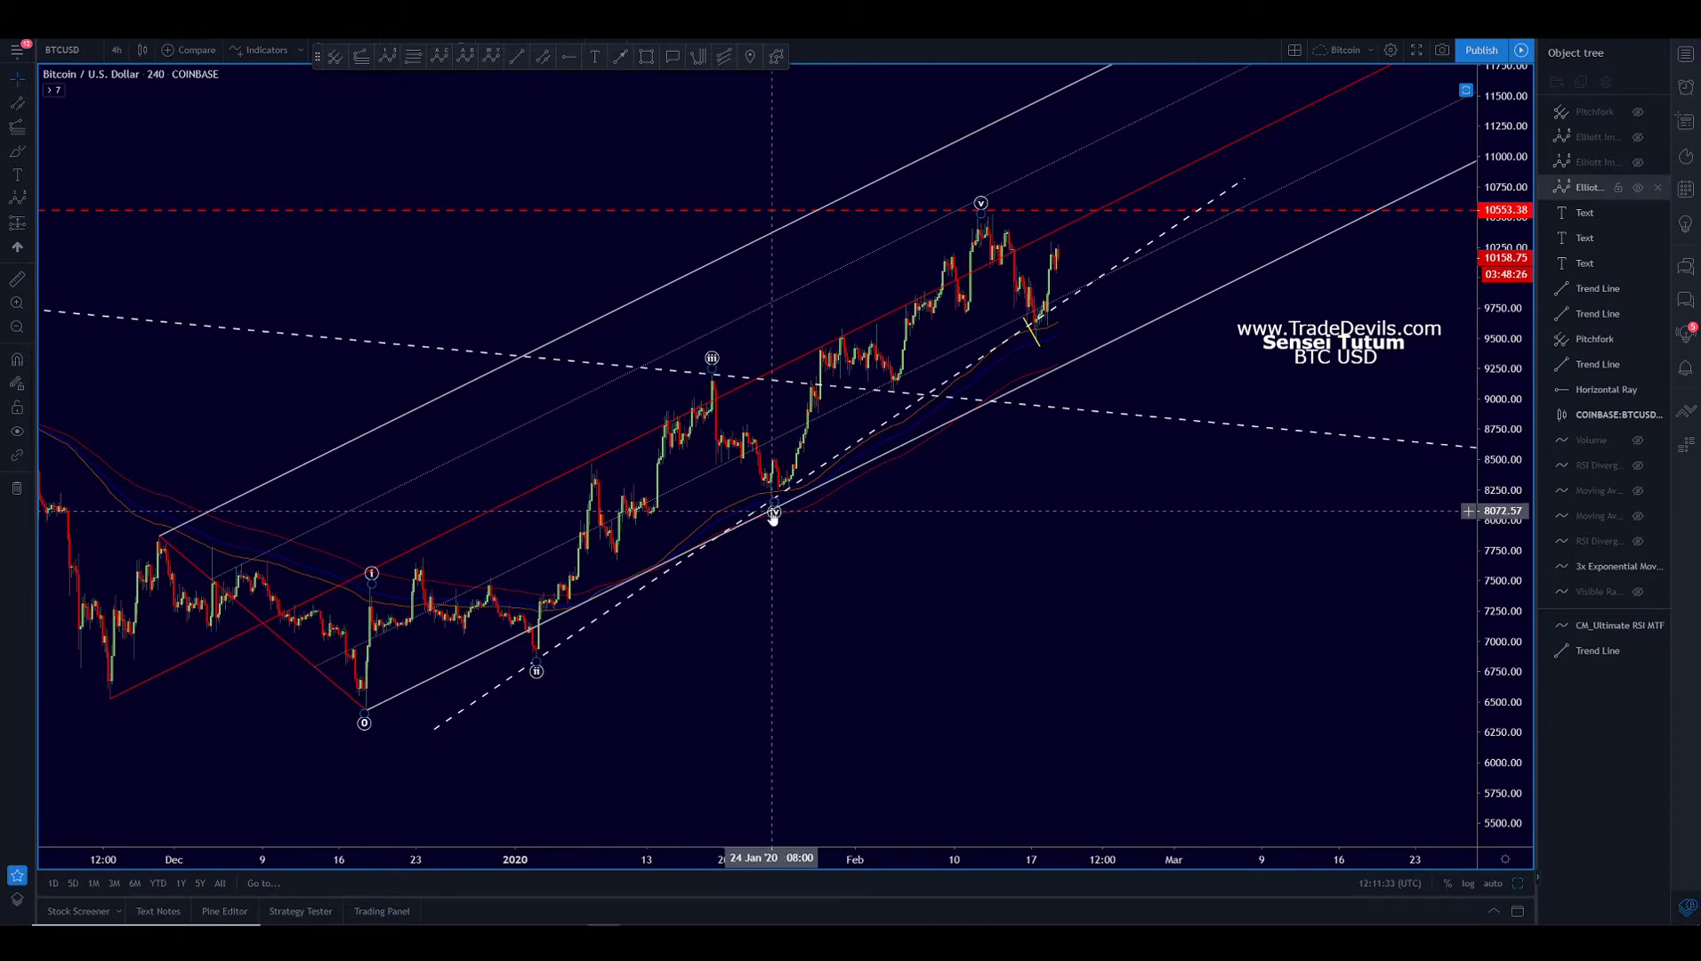
{"action": "left_click", "coordinate": [756, 520]}
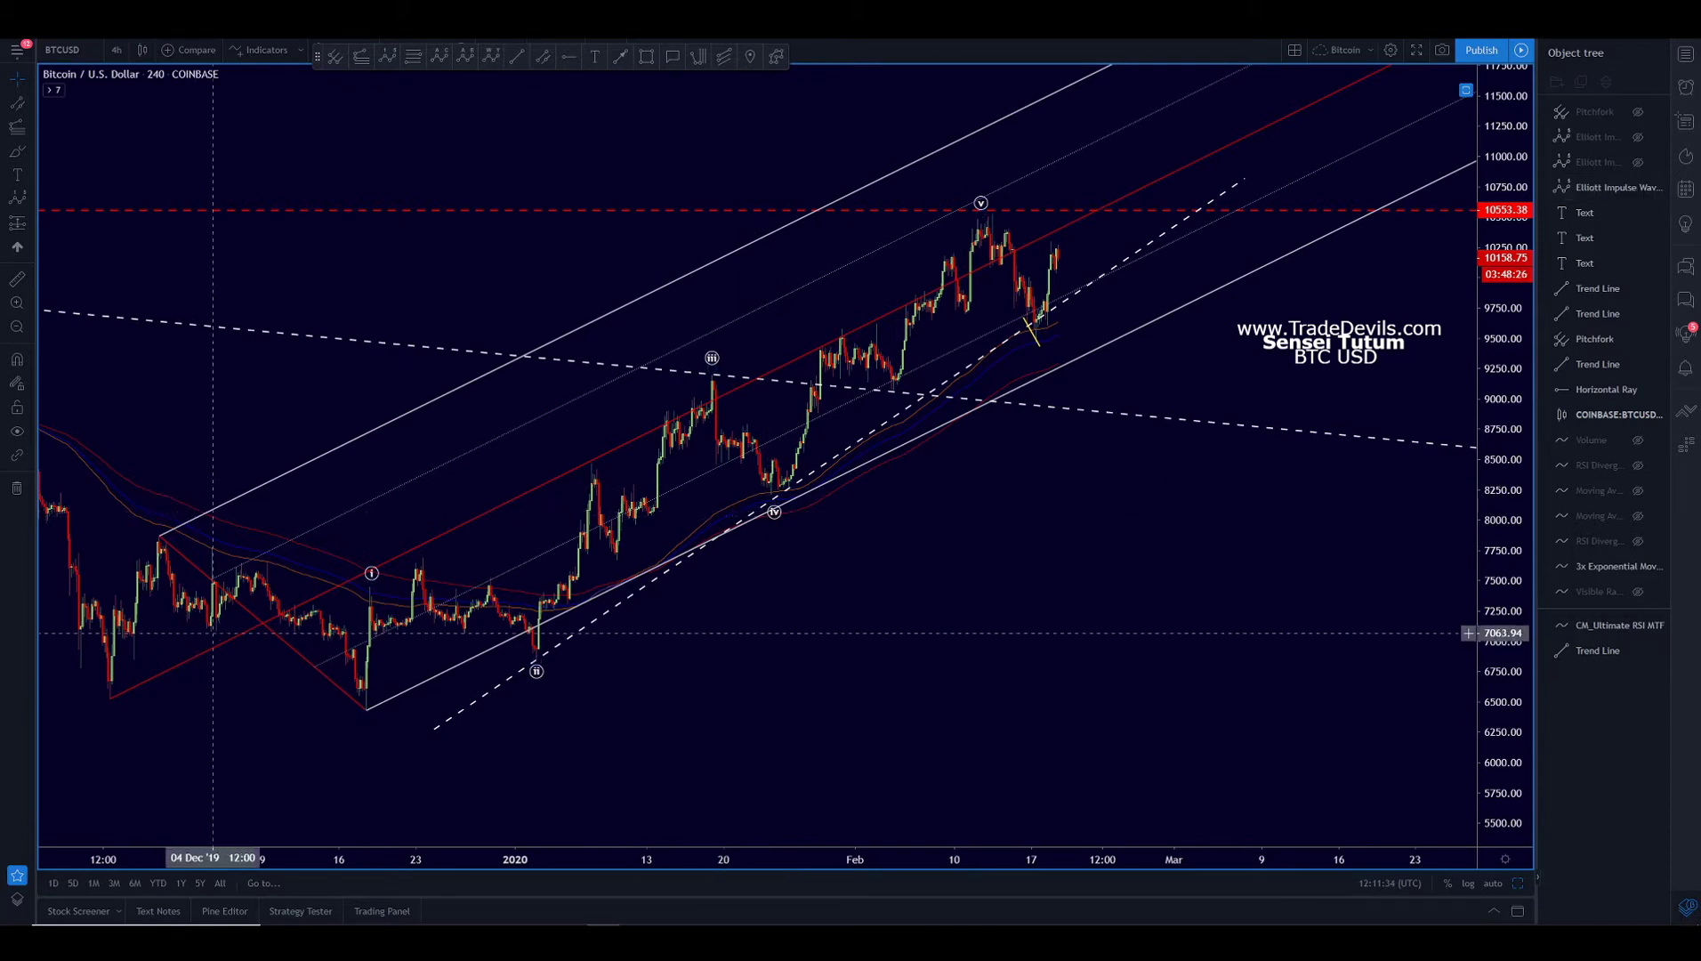
{"action": "left_click", "coordinate": [360, 56]}
{"action": "left_click", "coordinate": [386, 712]}
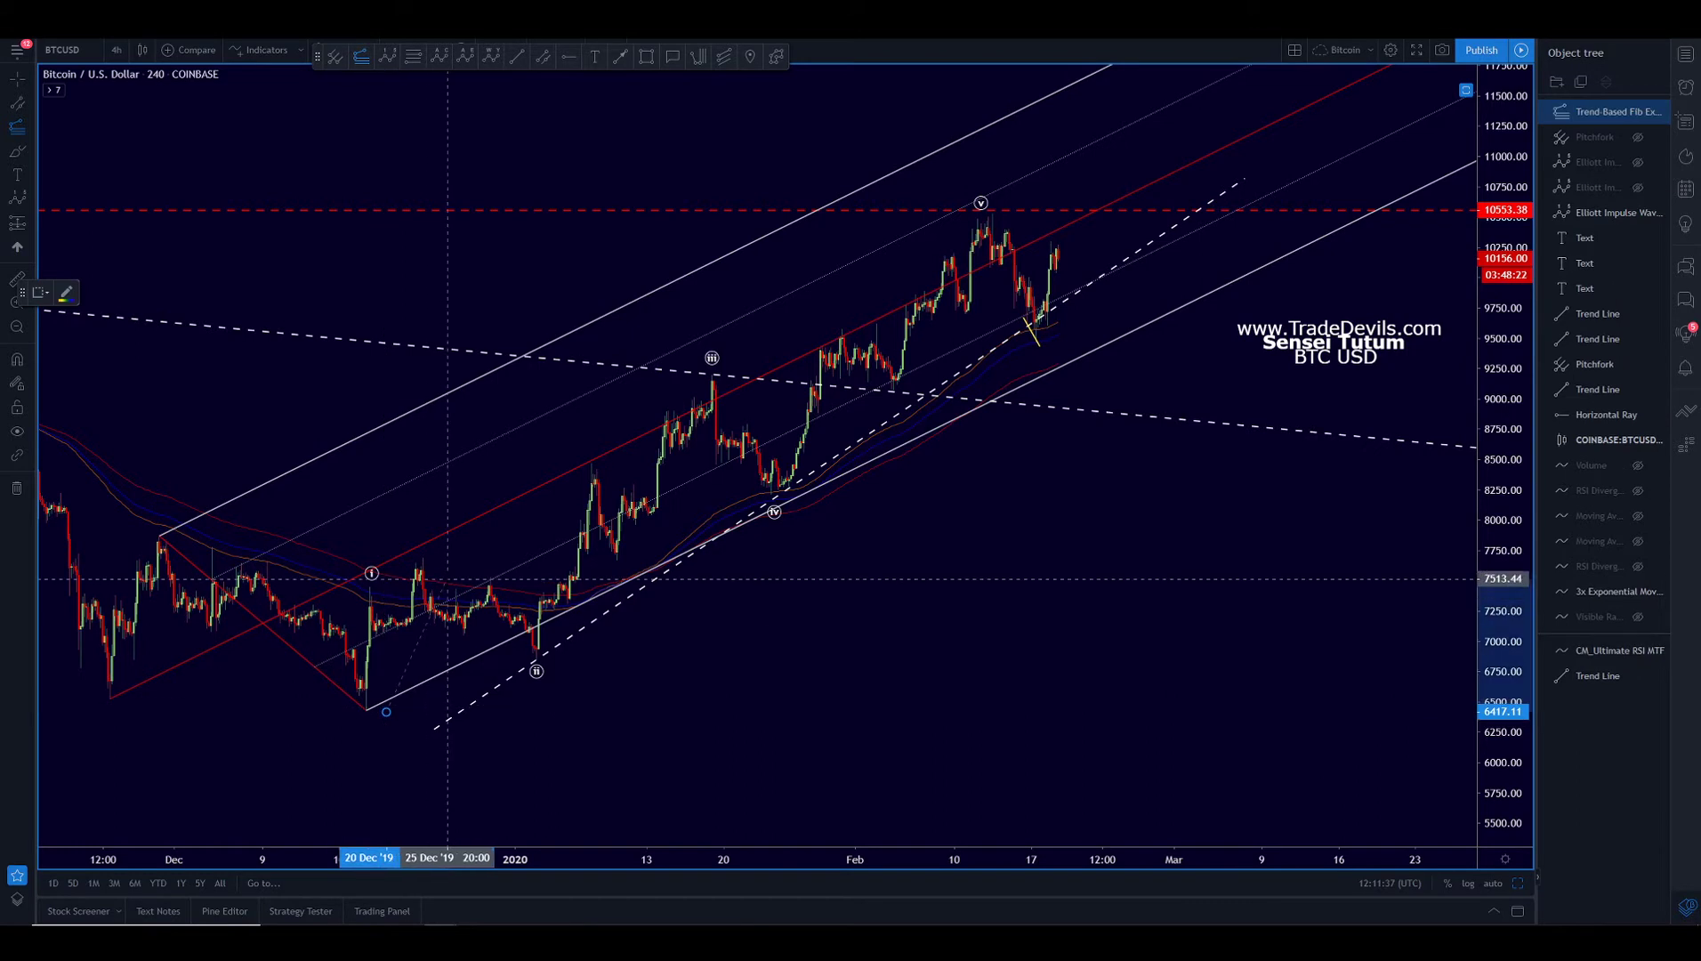
{"action": "left_click", "coordinate": [446, 587]}
{"action": "left_click", "coordinate": [650, 660]}
Step: Show the 1.618 and 1.75 levels on the Fib extension, hide level 1, and delete the extension
{"action": "double_click", "coordinate": [650, 660]}
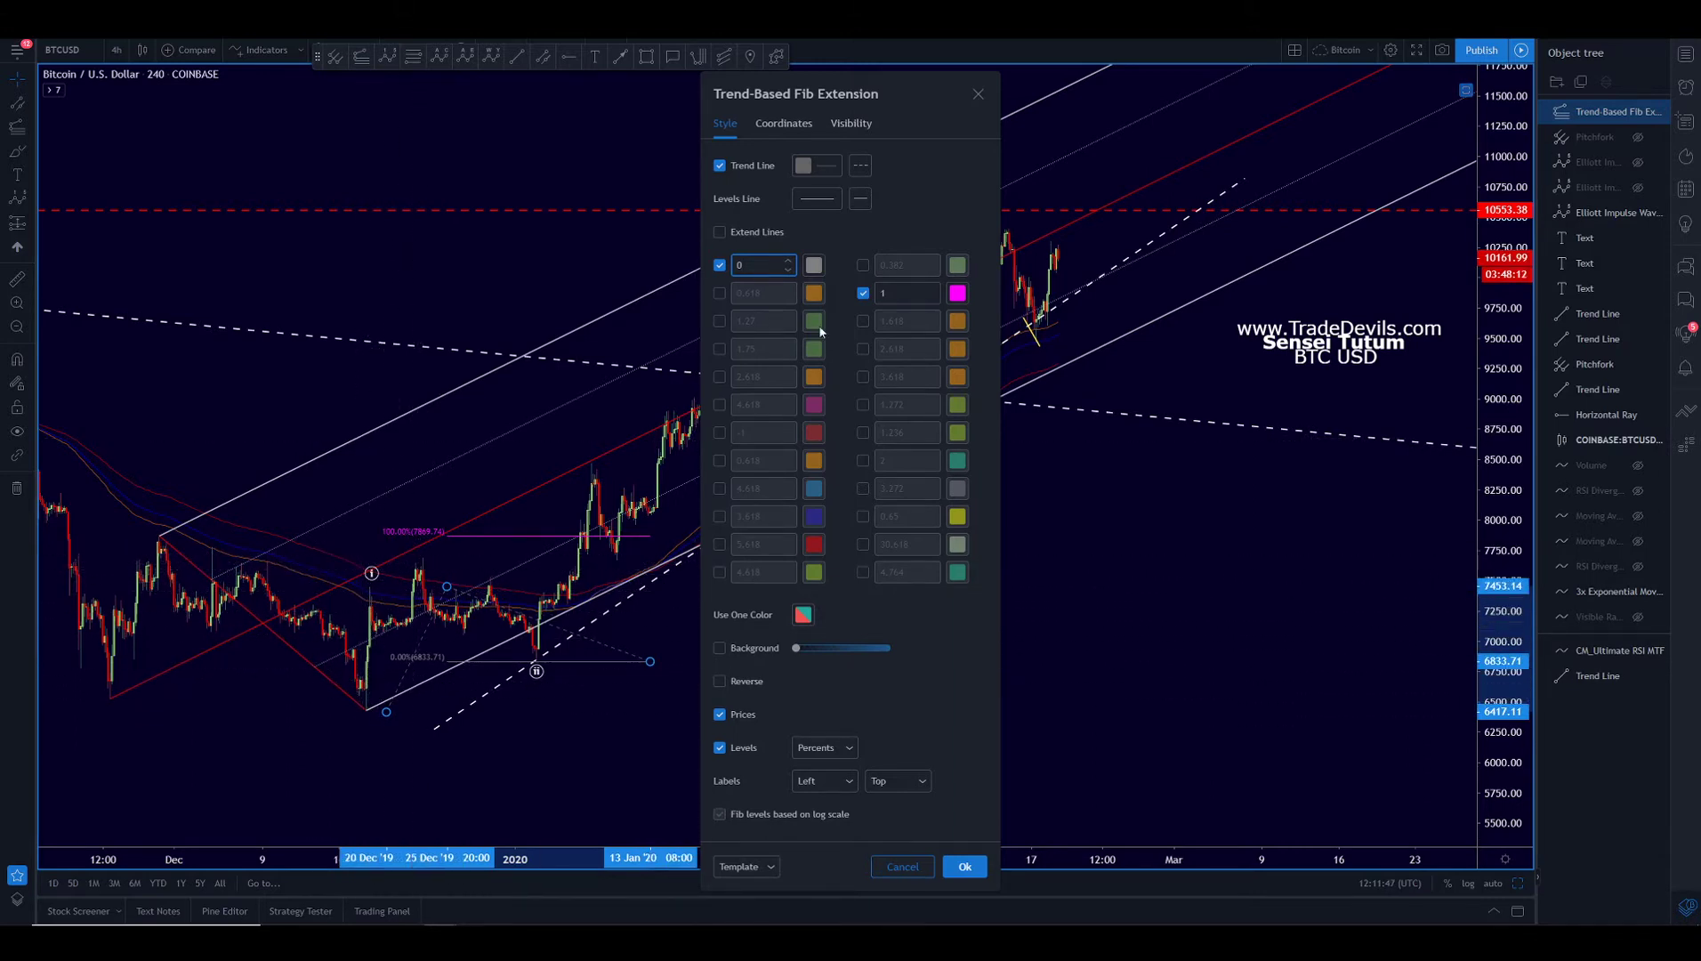
{"action": "left_click", "coordinate": [863, 321]}
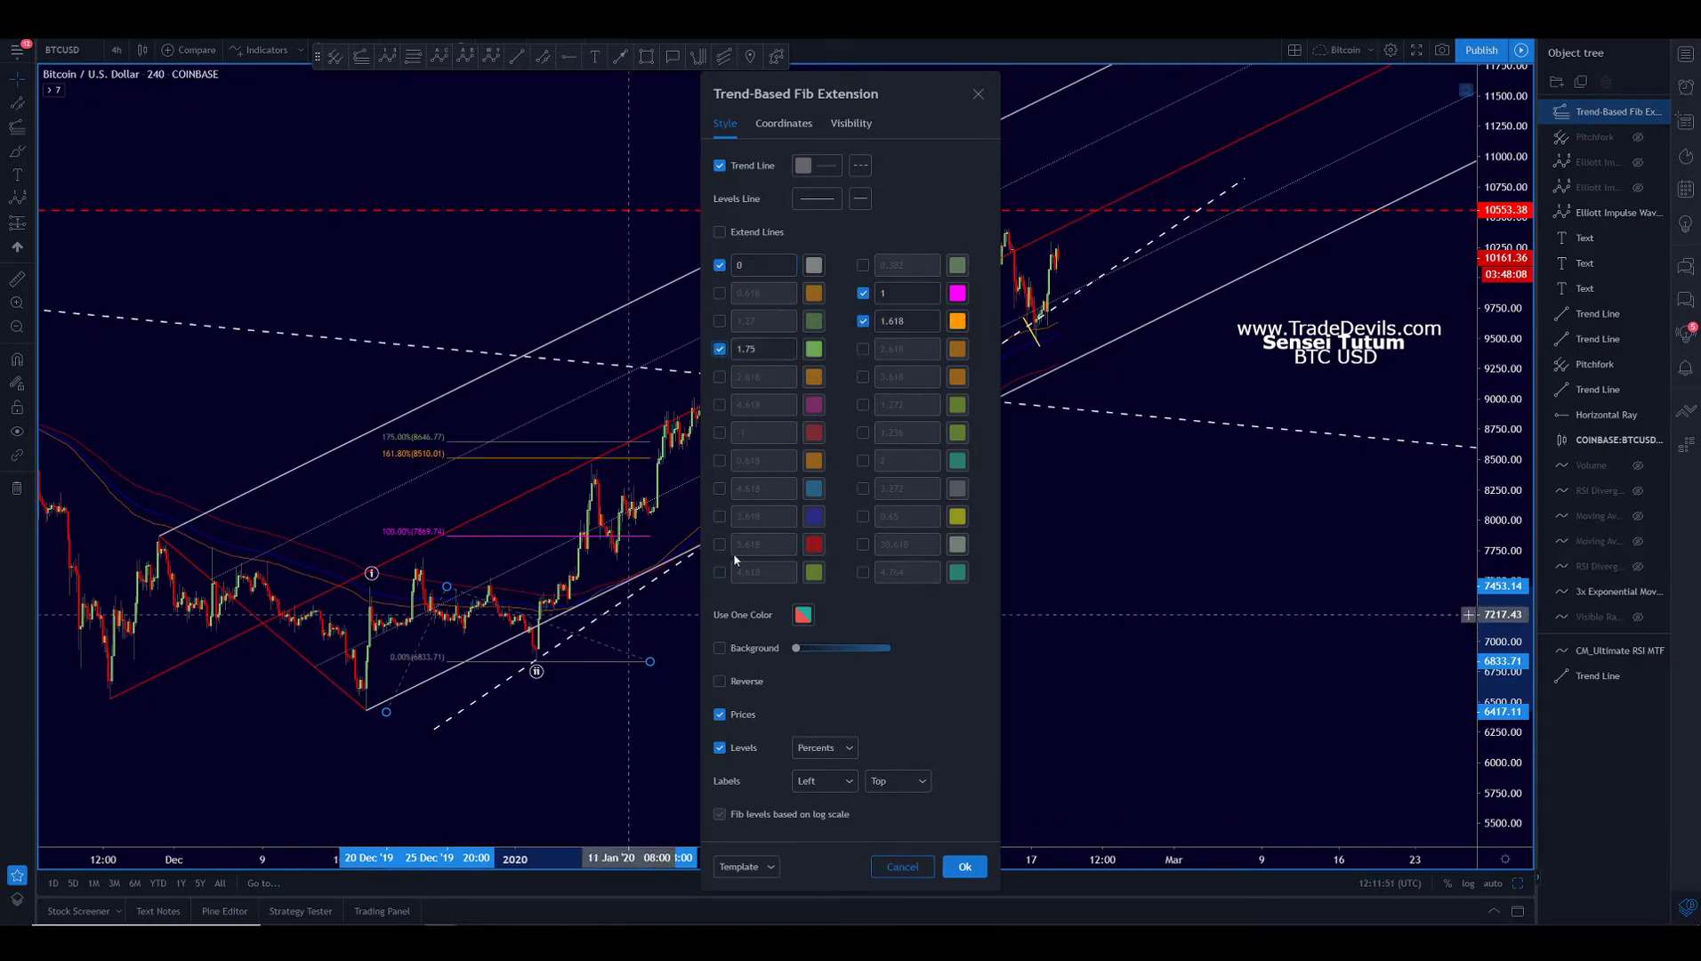
{"action": "left_click", "coordinate": [863, 293]}
{"action": "left_click", "coordinate": [964, 866]}
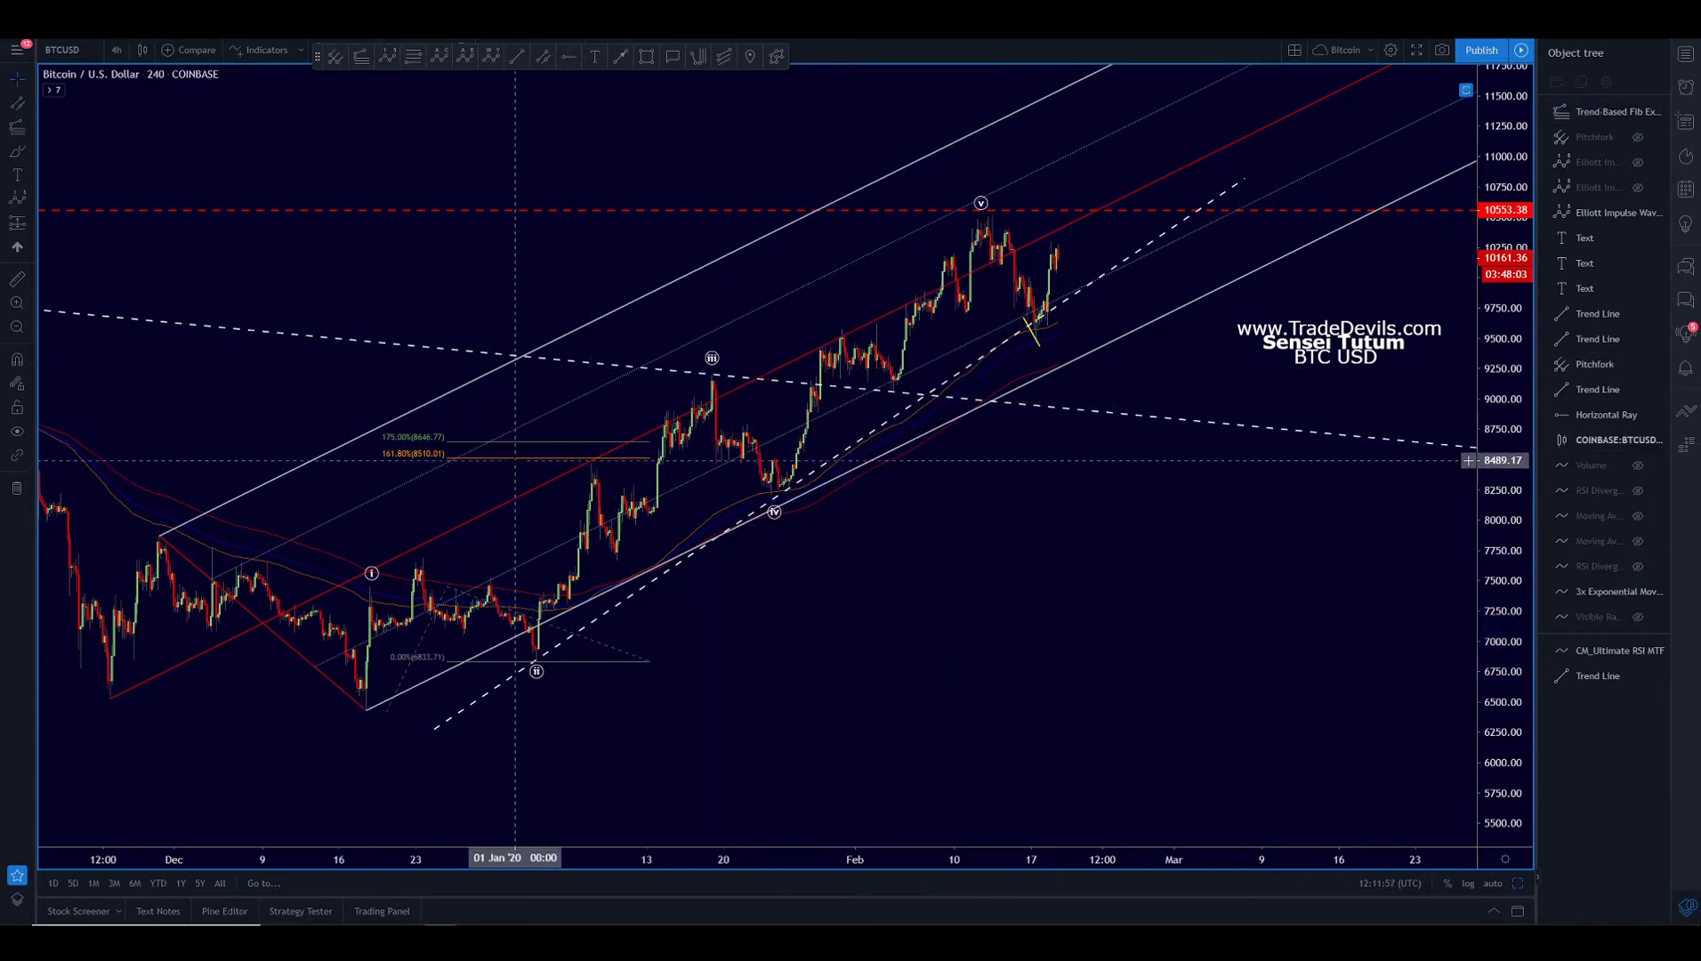
{"action": "key", "text": "Delete"}
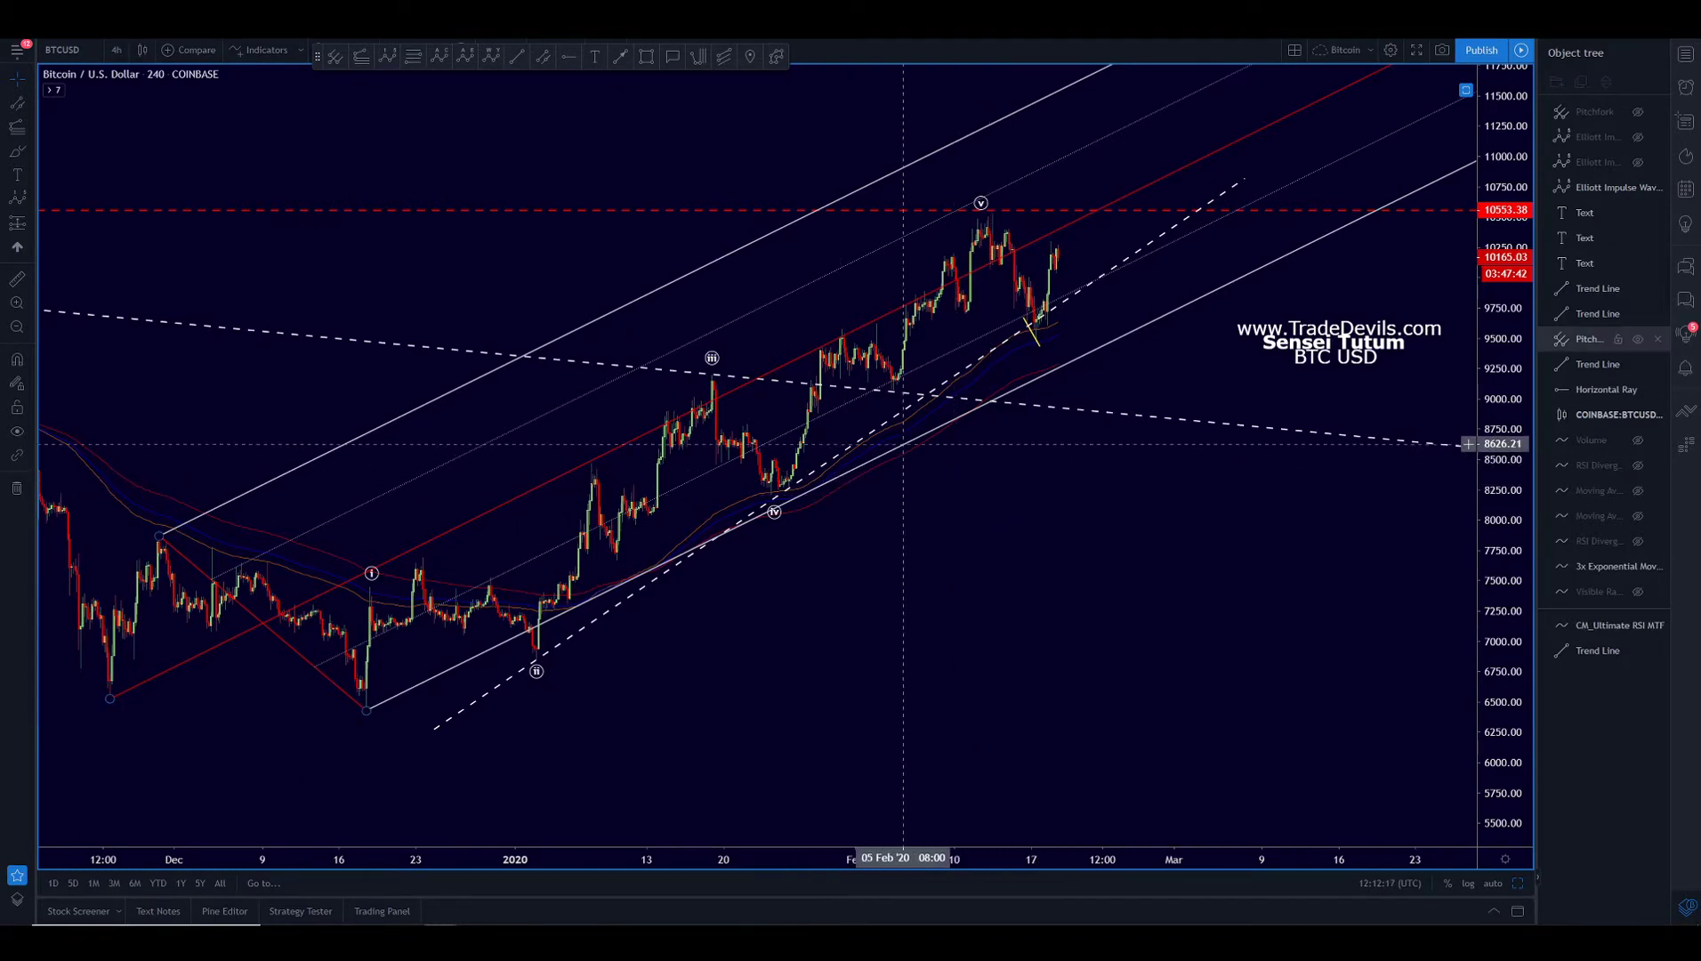
{"action": "left_click", "coordinate": [806, 491]}
{"action": "left_click", "coordinate": [865, 455]}
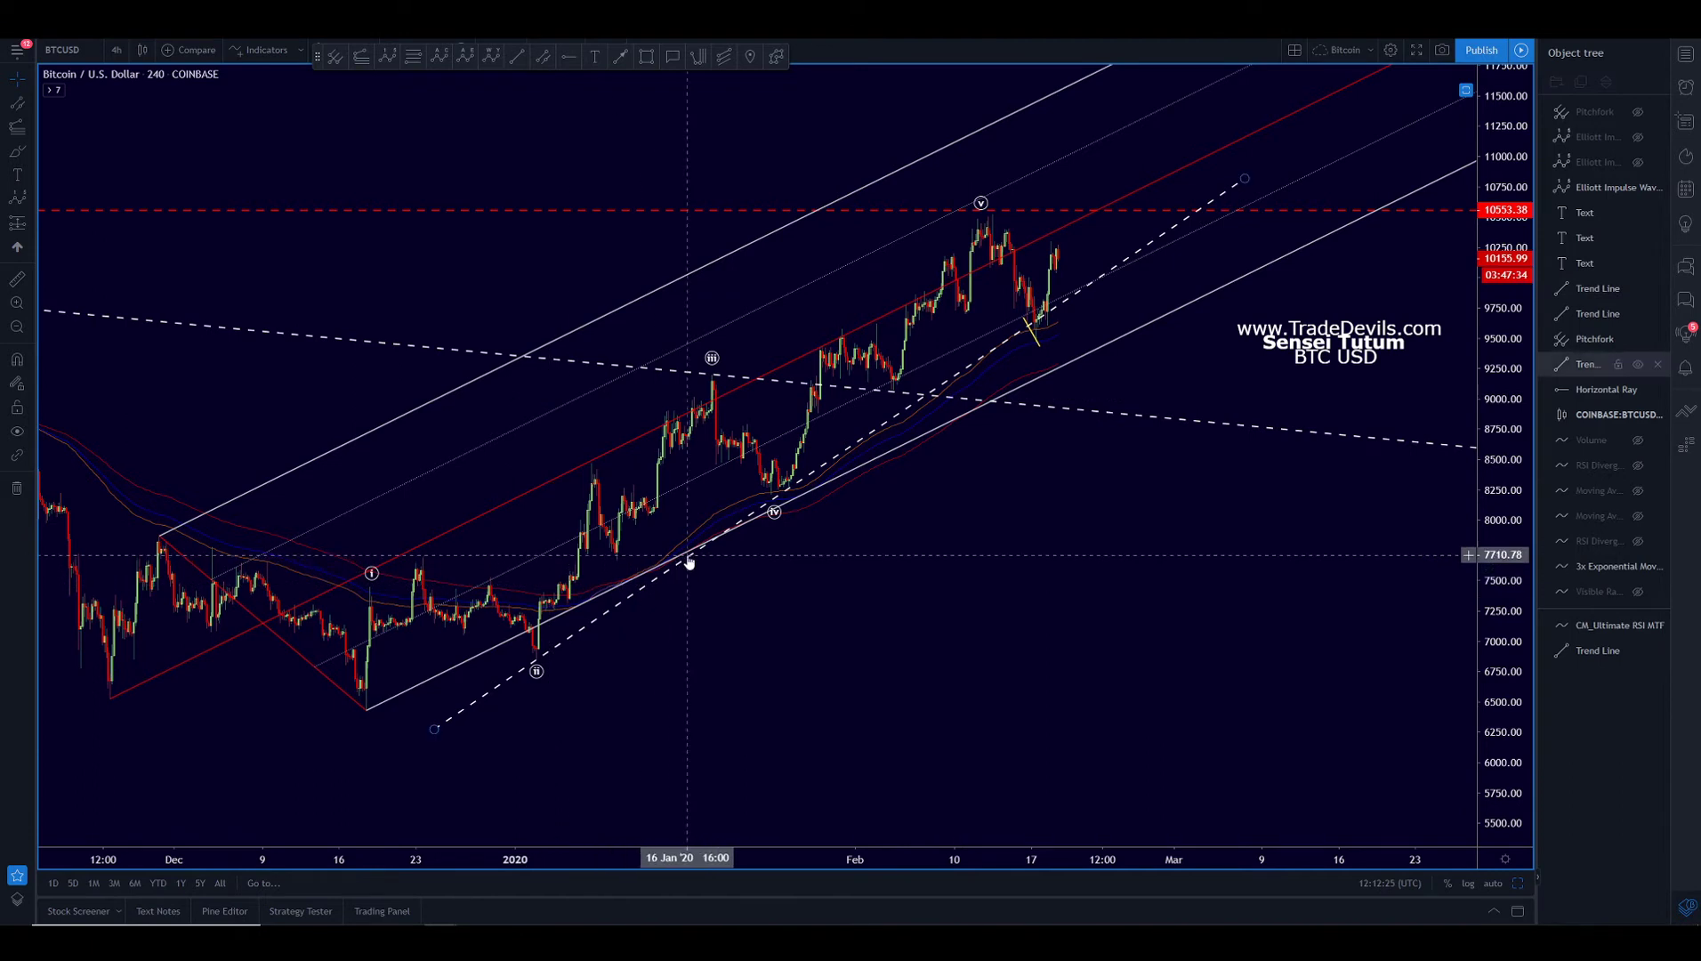
{"action": "left_click", "coordinate": [765, 514]}
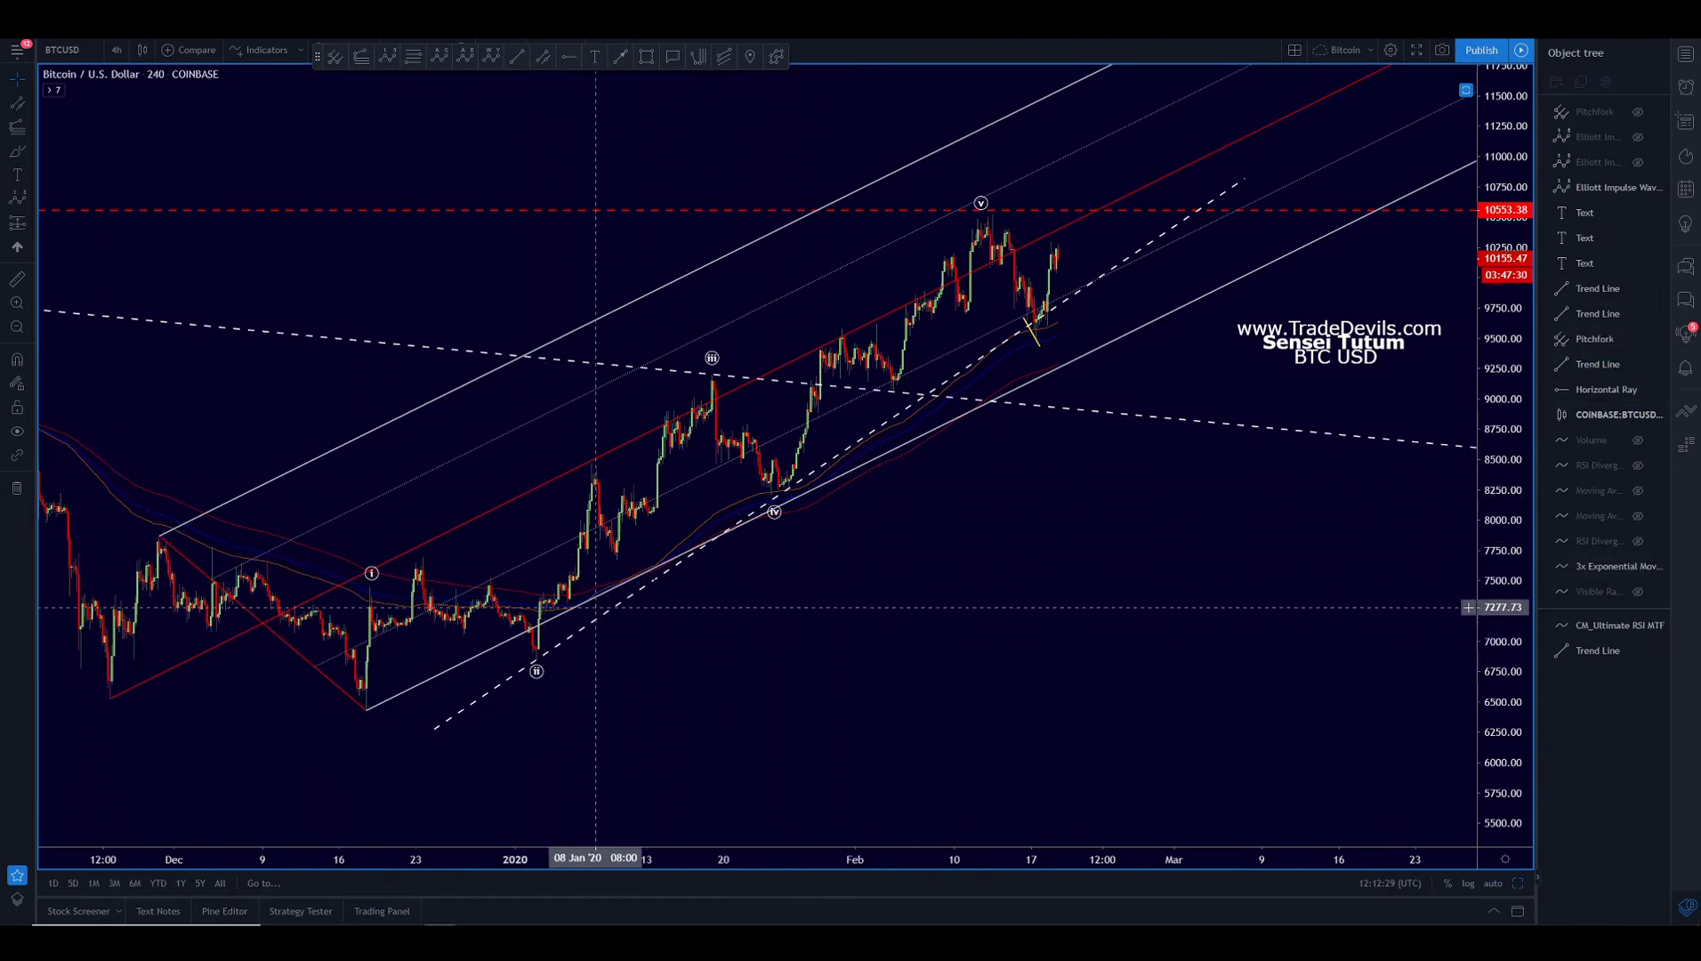
{"action": "left_click", "coordinate": [341, 659]}
{"action": "key", "text": "Escape"}
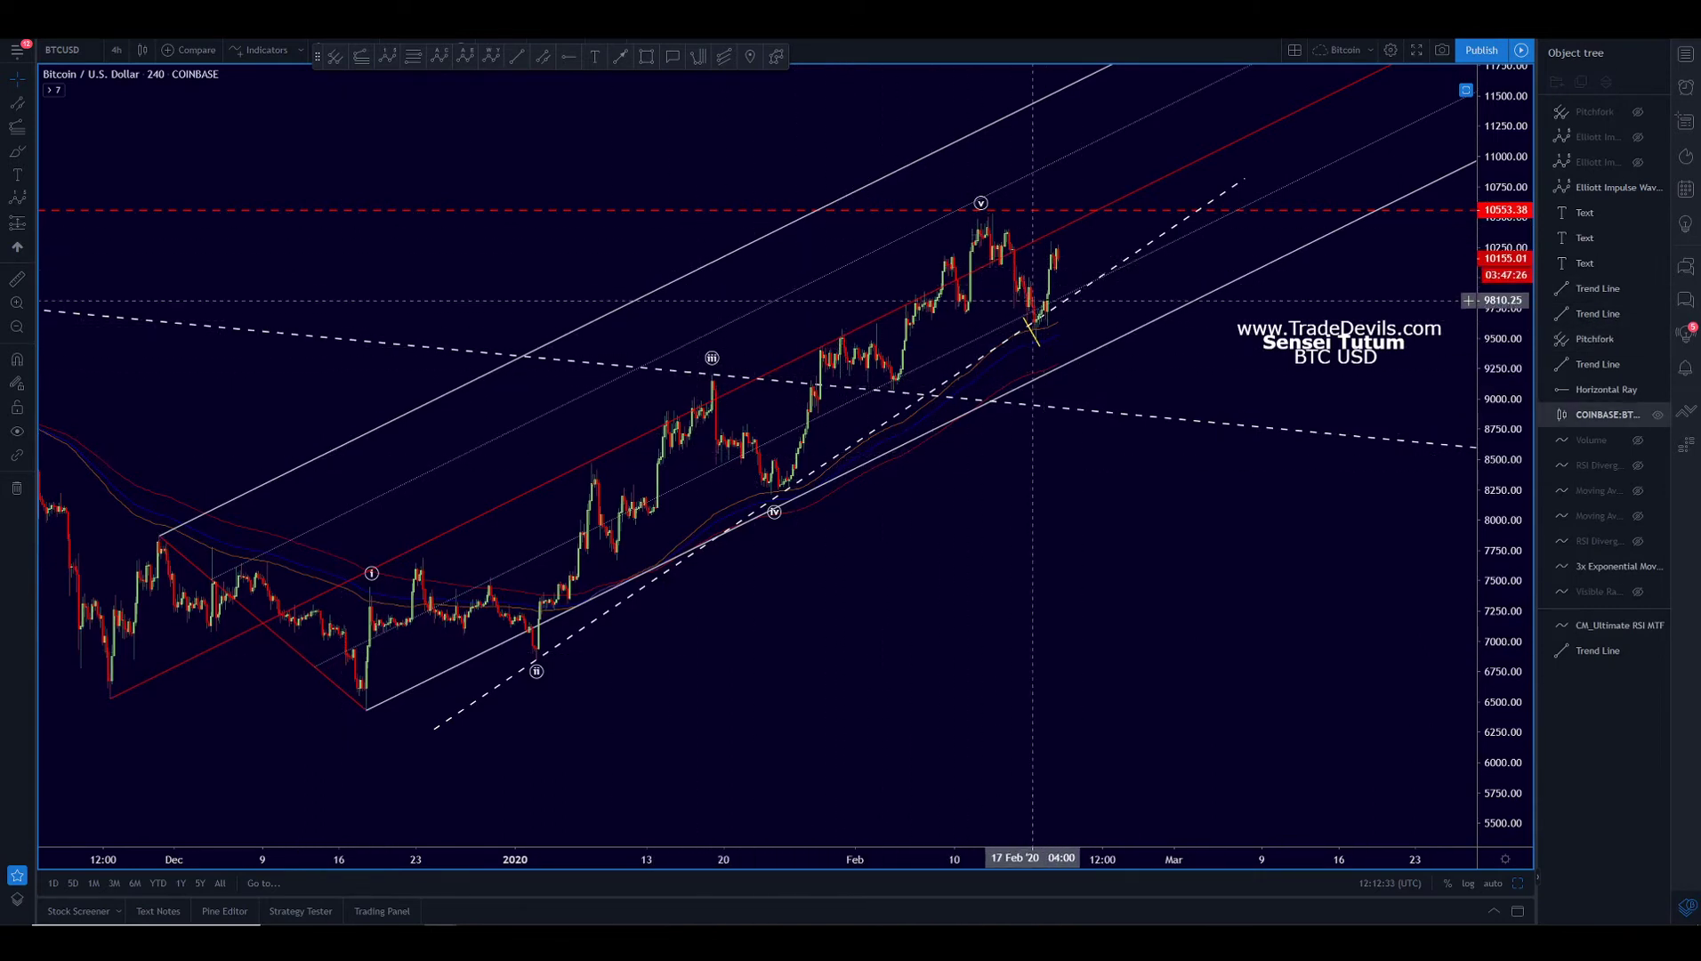
{"action": "left_click", "coordinate": [1059, 306]}
Step: Move the wave v point of the Elliott impulse wave to 13 February, at a price of about 10,610
{"action": "left_click", "coordinate": [982, 206]}
{"action": "left_click_drag", "start_coordinate": [984, 208], "coordinate": [995, 196]}
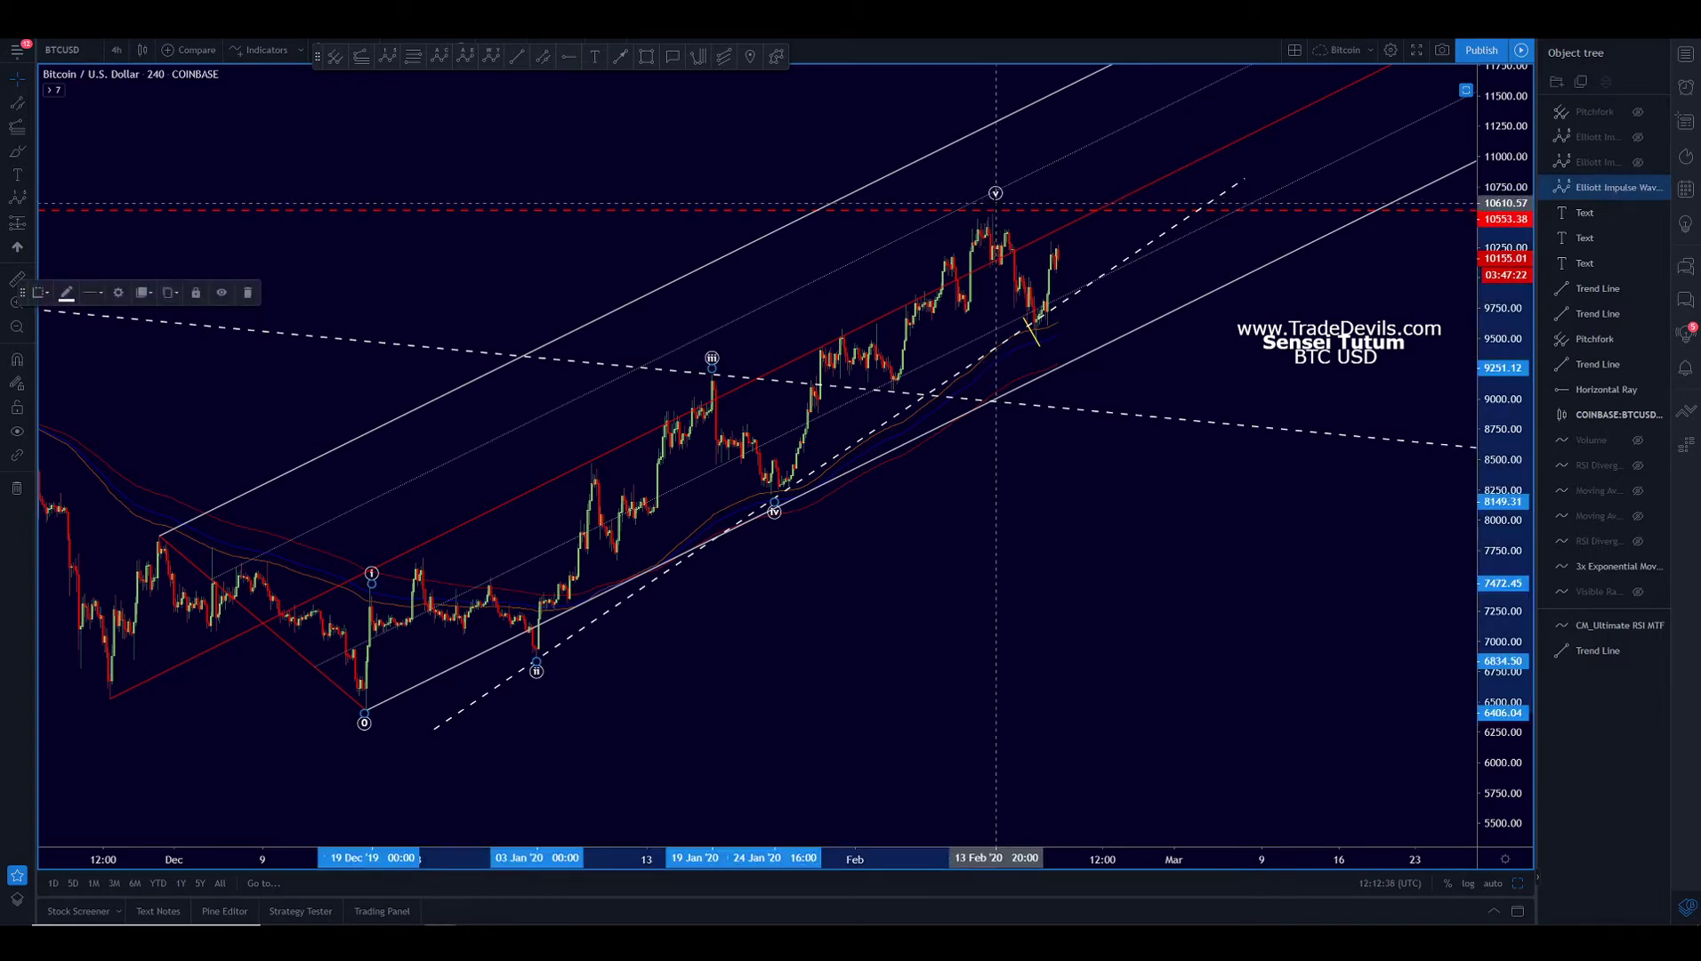
{"action": "left_click", "coordinate": [1081, 445]}
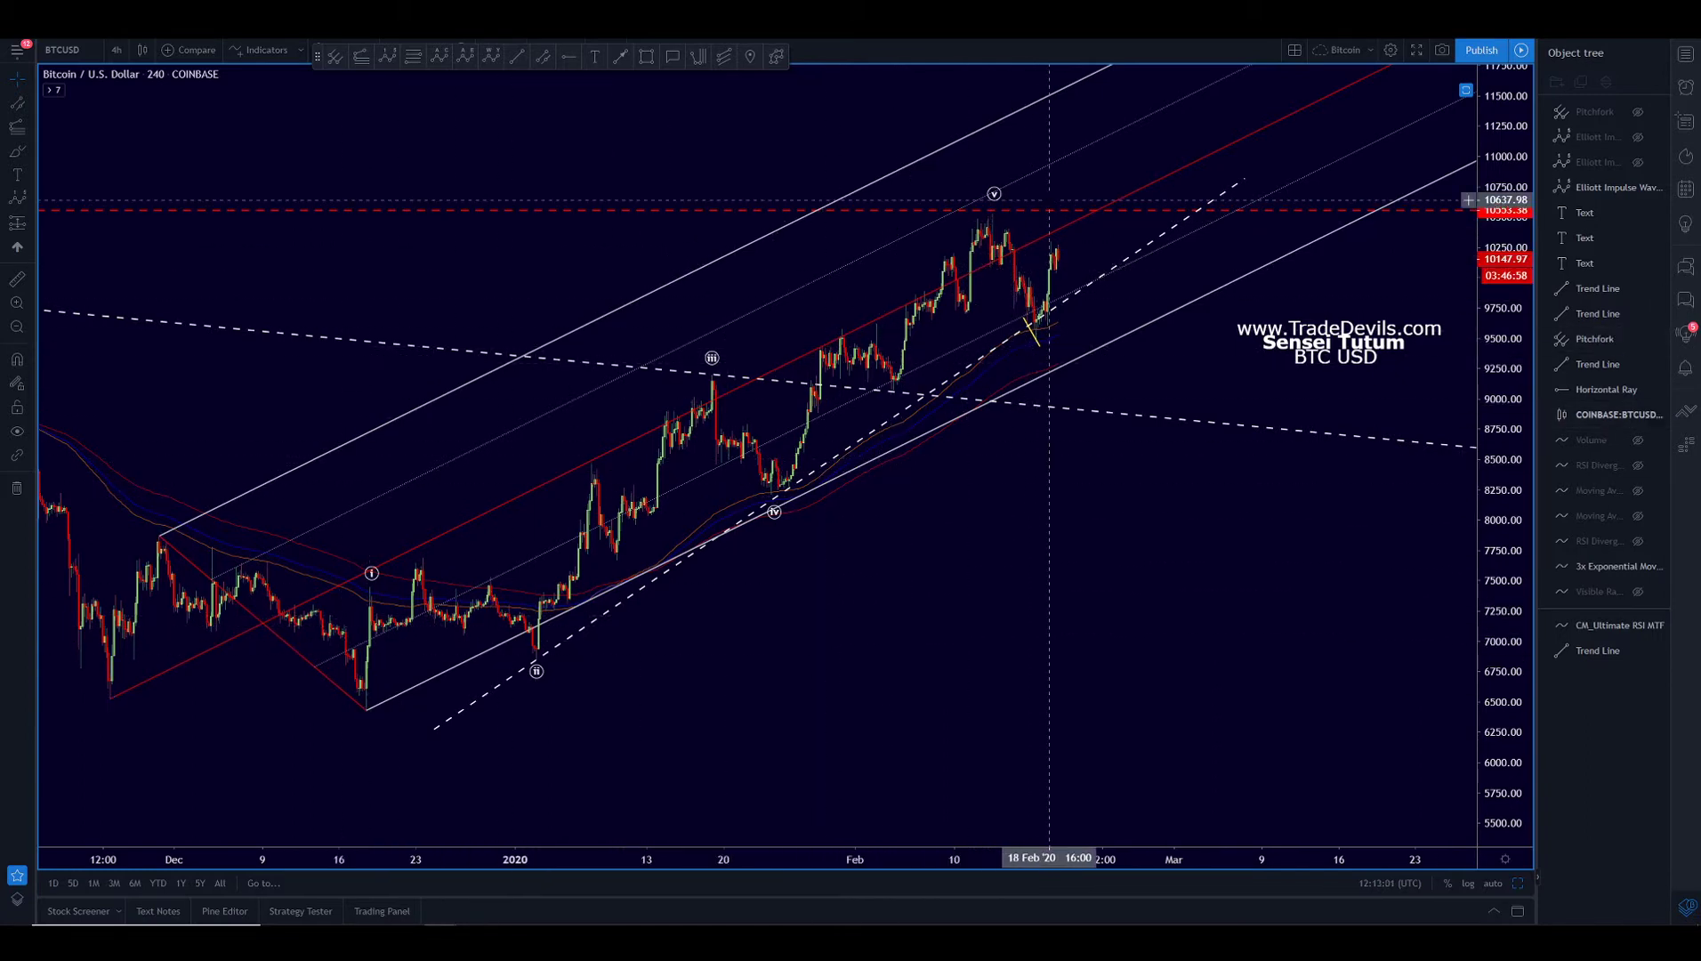
{"action": "left_click", "coordinate": [1006, 257]}
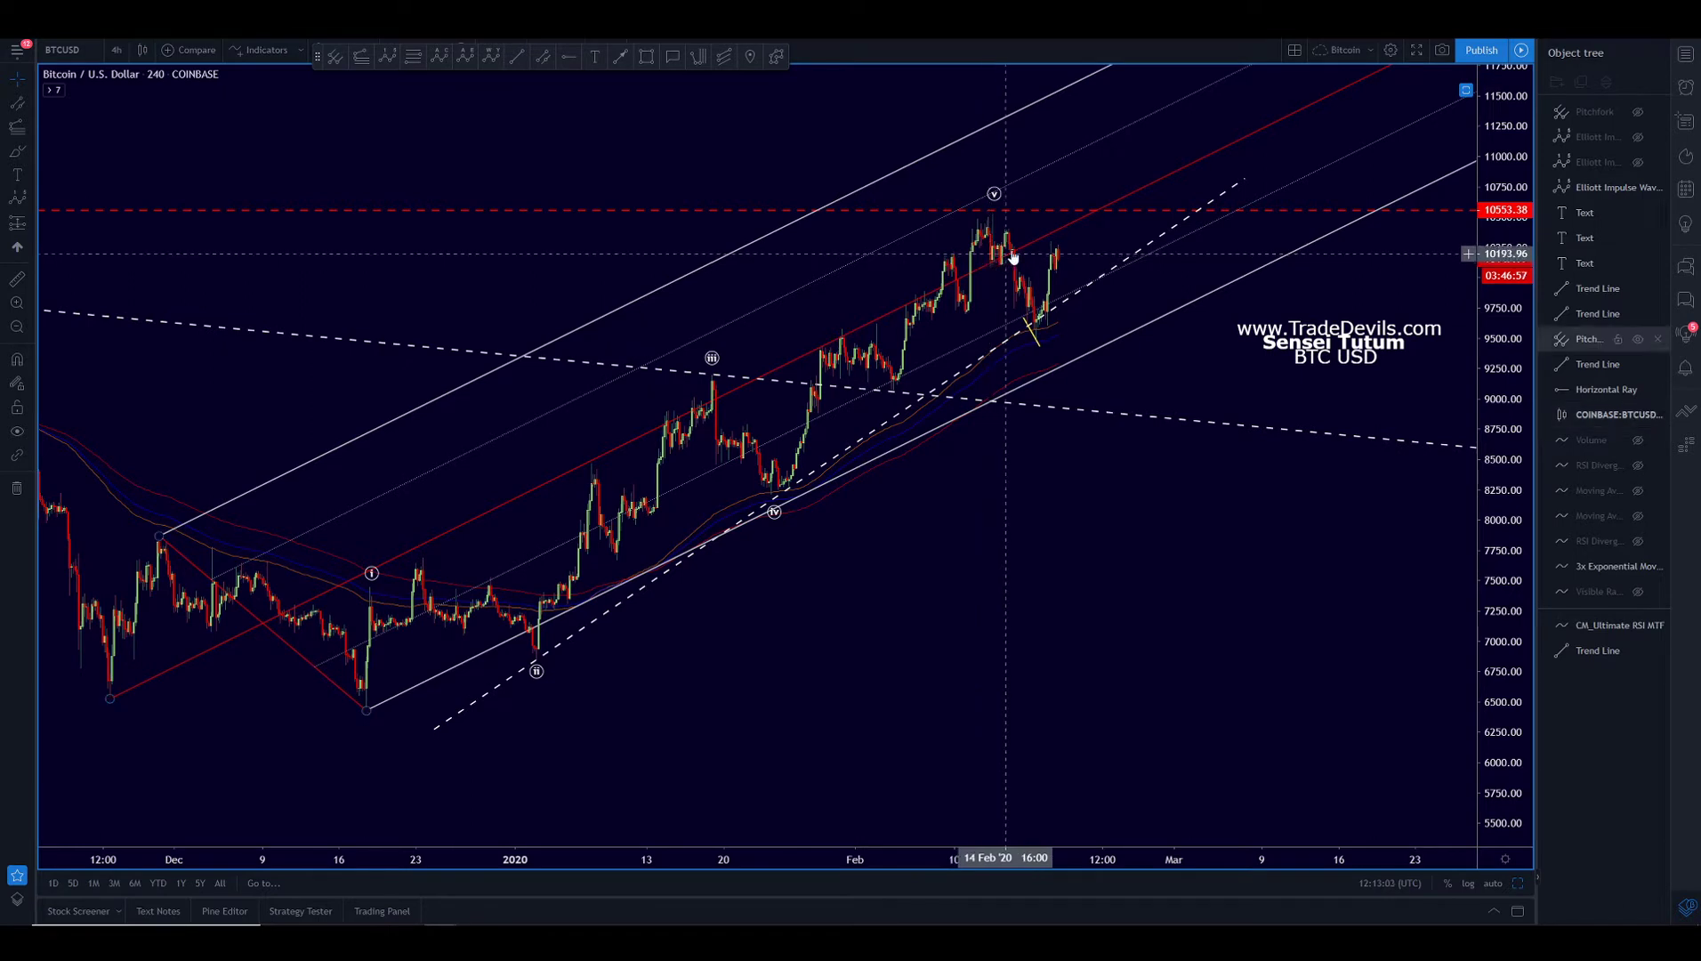
{"action": "left_click", "coordinate": [1082, 285]}
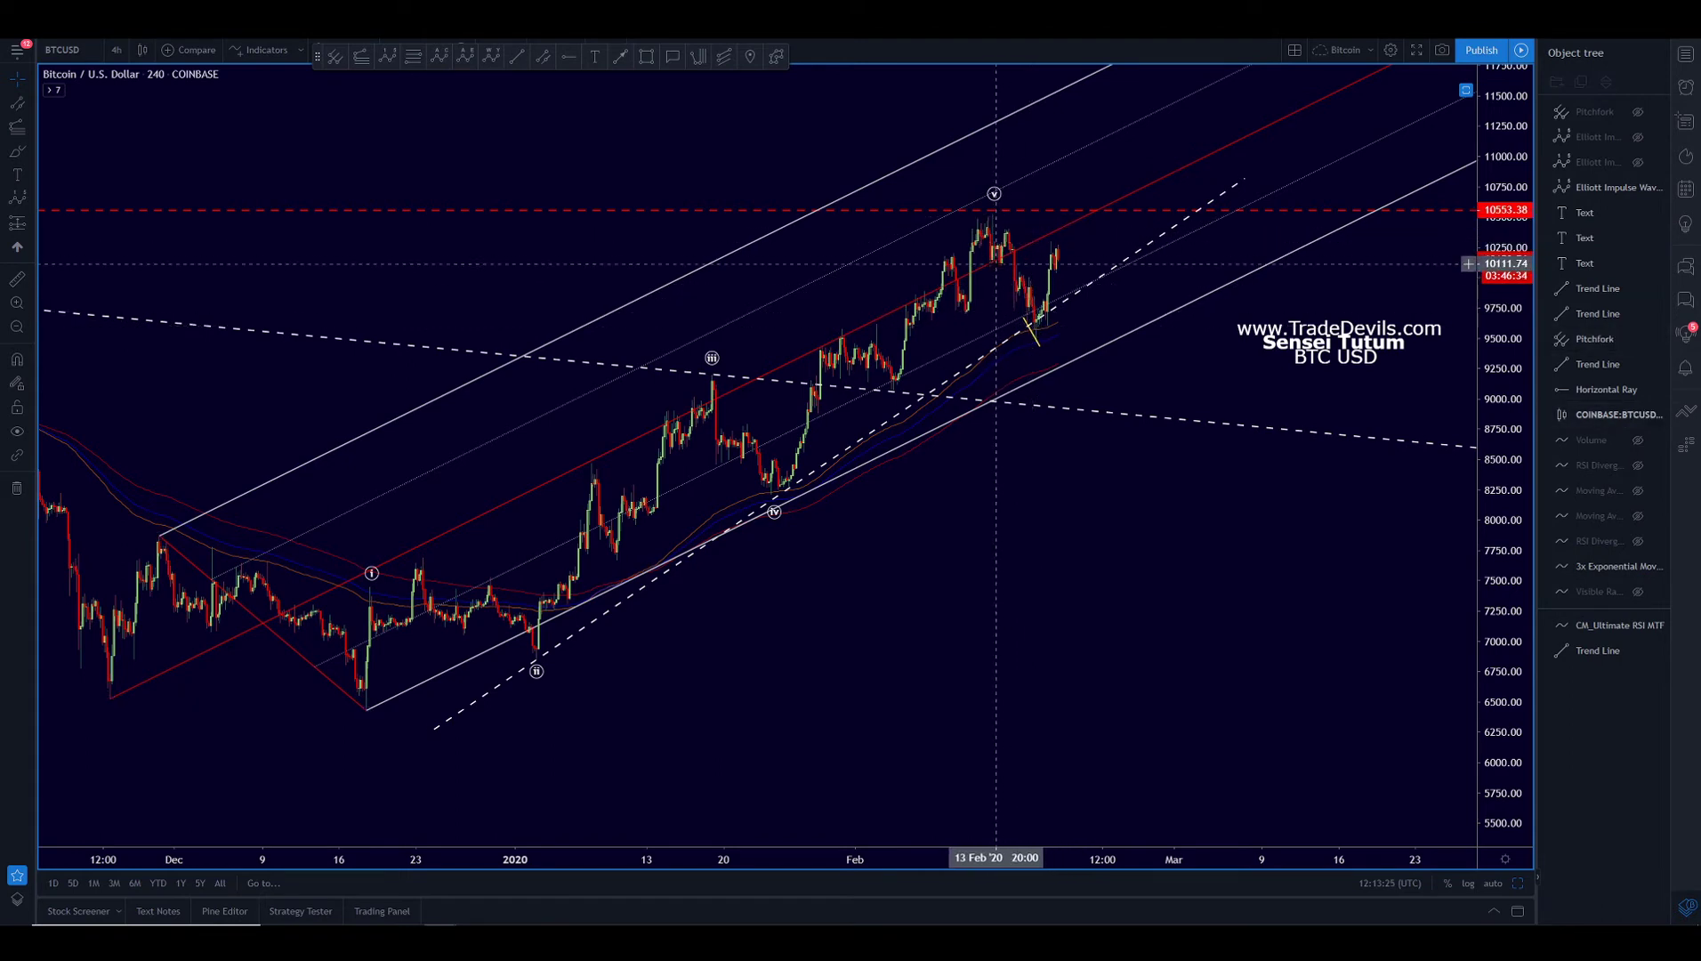
{"action": "left_click", "coordinate": [1029, 329]}
{"action": "key", "text": "Escape"}
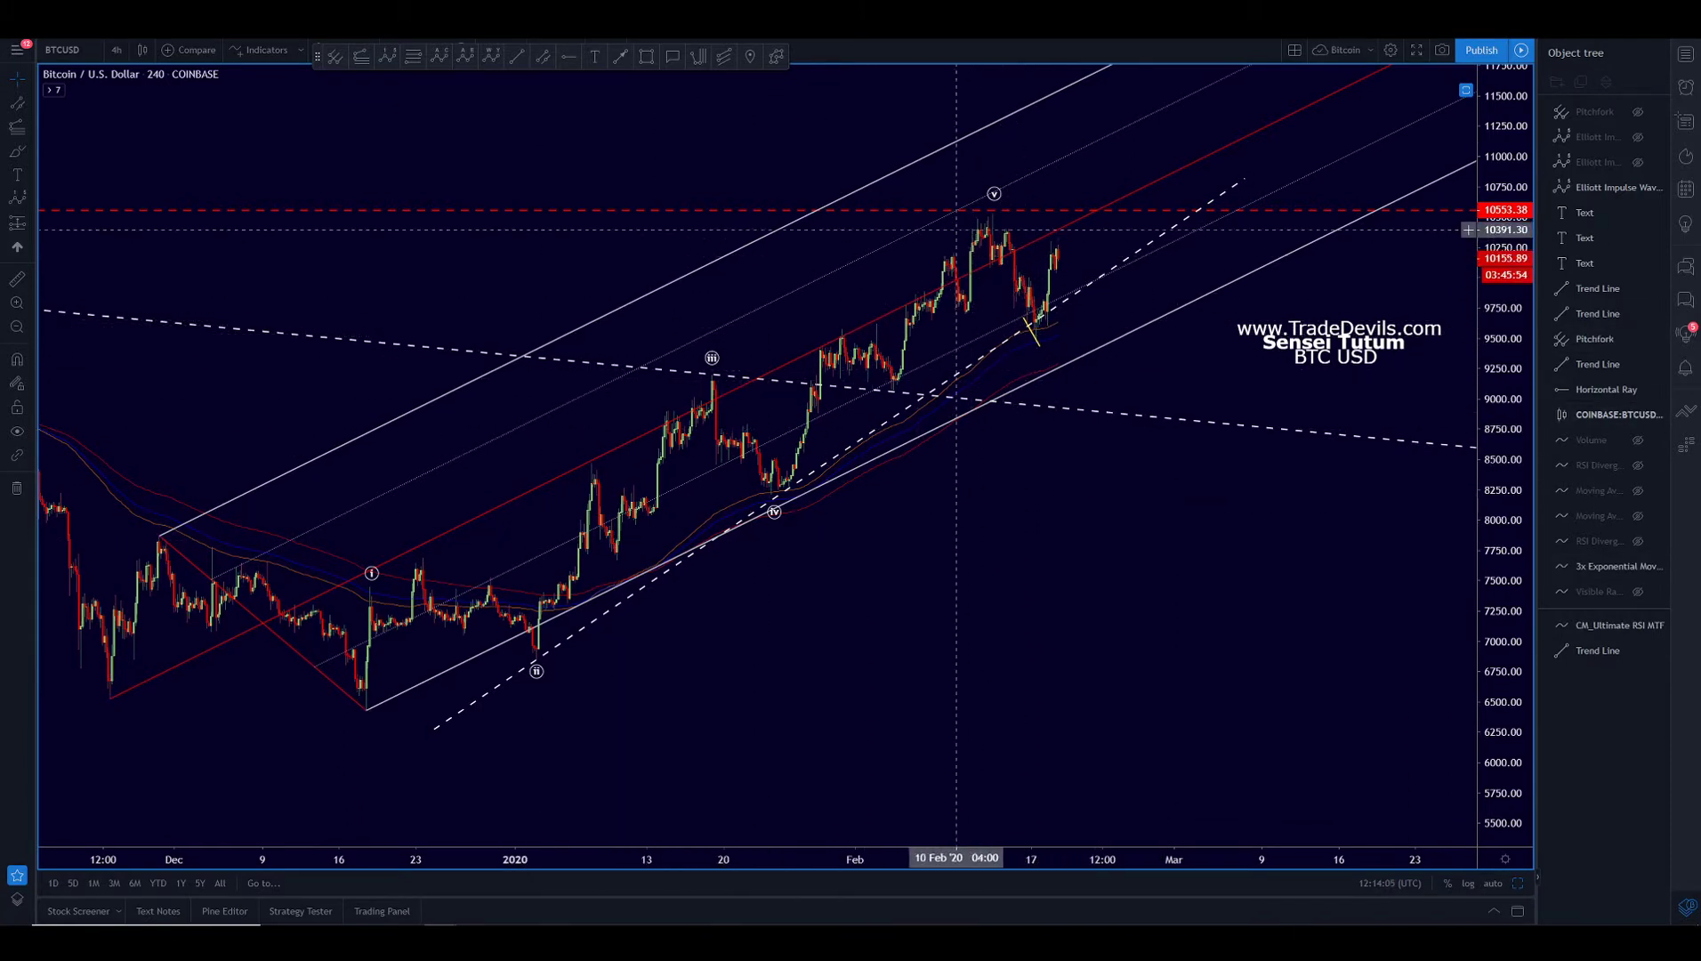
Step: Delete the short yellow trend line at the mid-February low
{"action": "left_click", "coordinate": [1033, 340]}
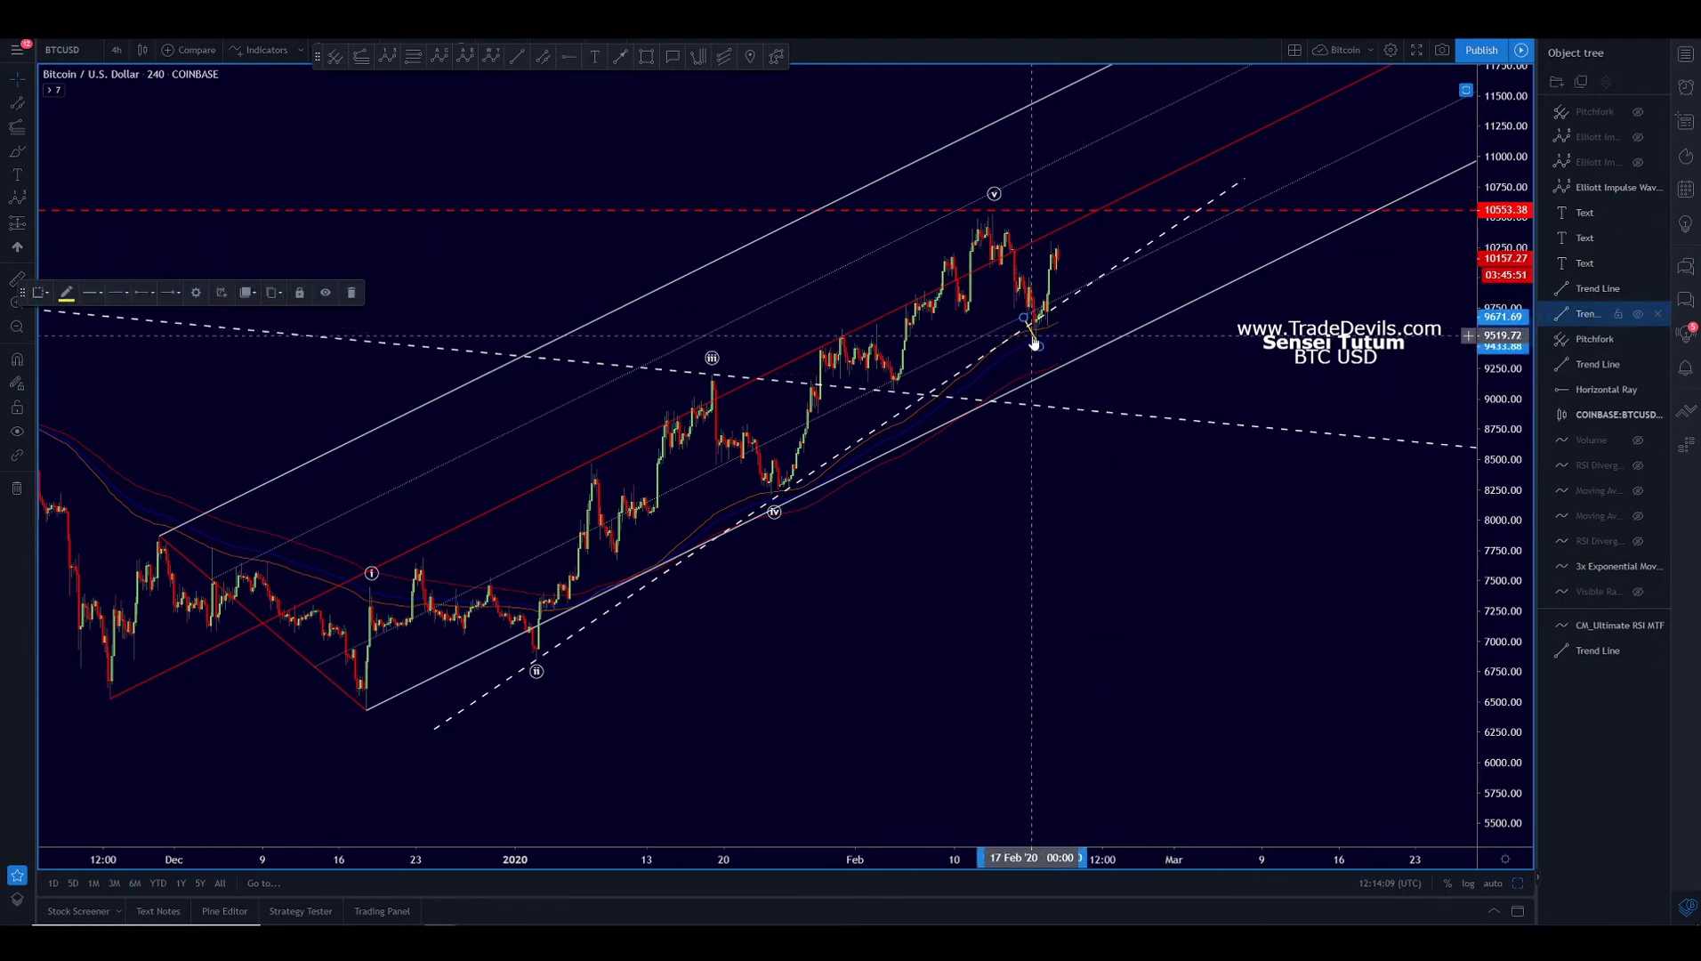
{"action": "key", "text": "Delete"}
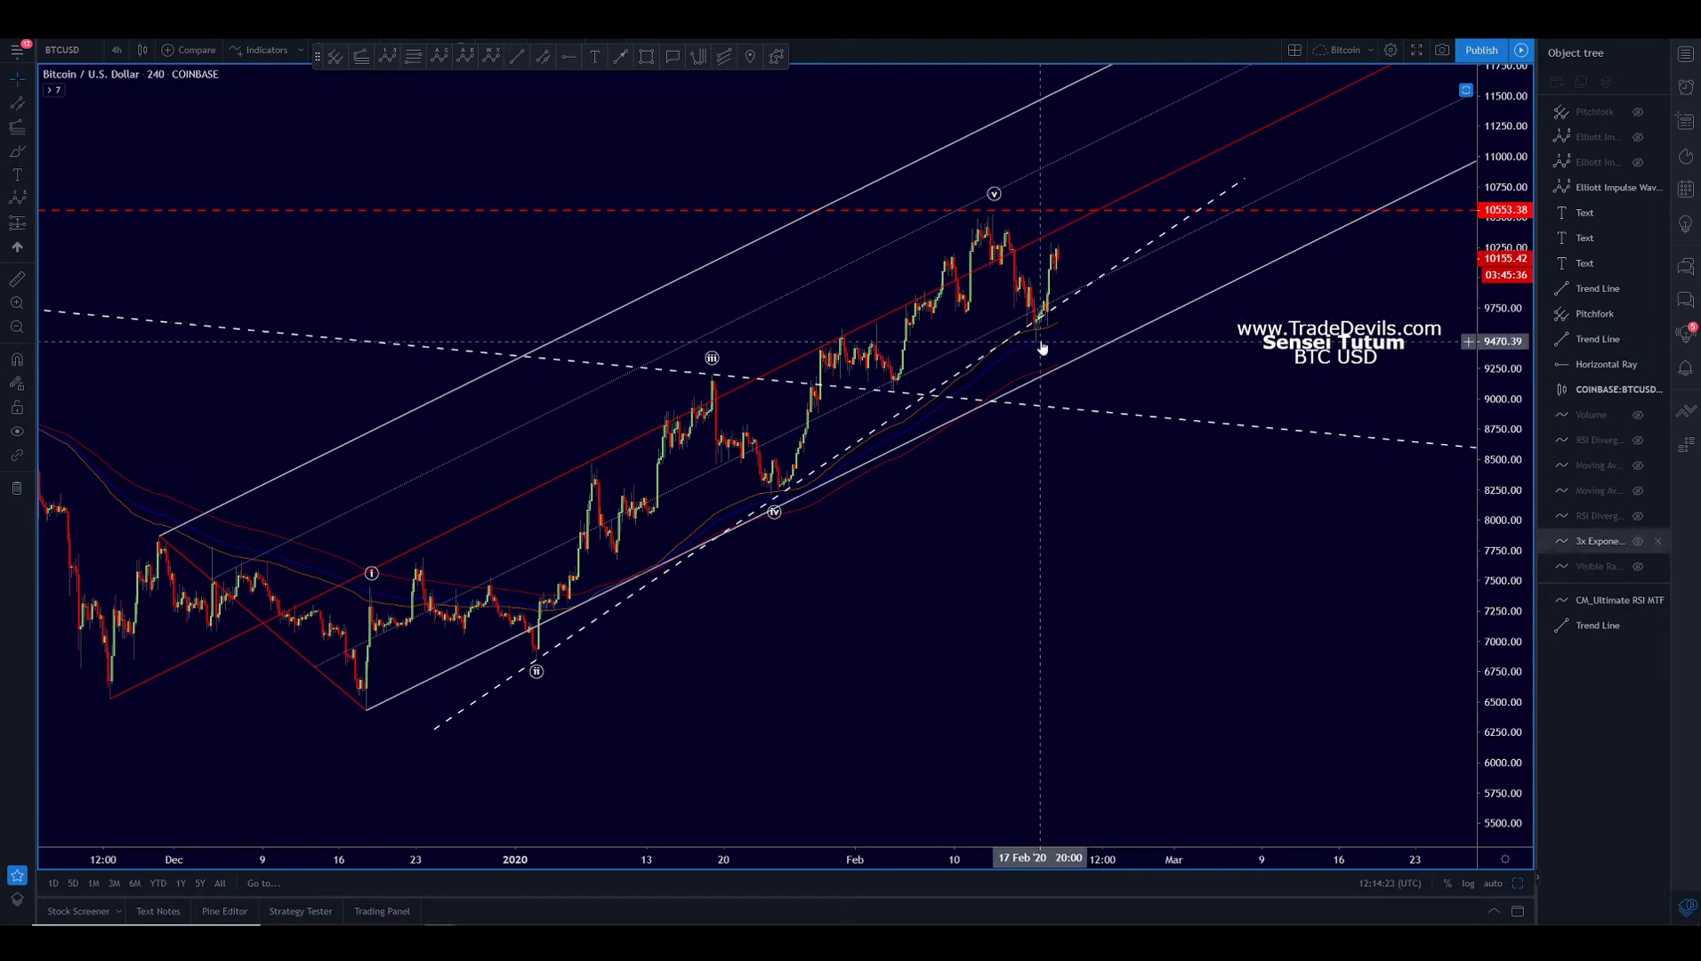
Step: Draw a short parallel channel along the rebound from the mid-February low and delete it
{"action": "left_click", "coordinate": [543, 56]}
{"action": "left_click", "coordinate": [1023, 347]}
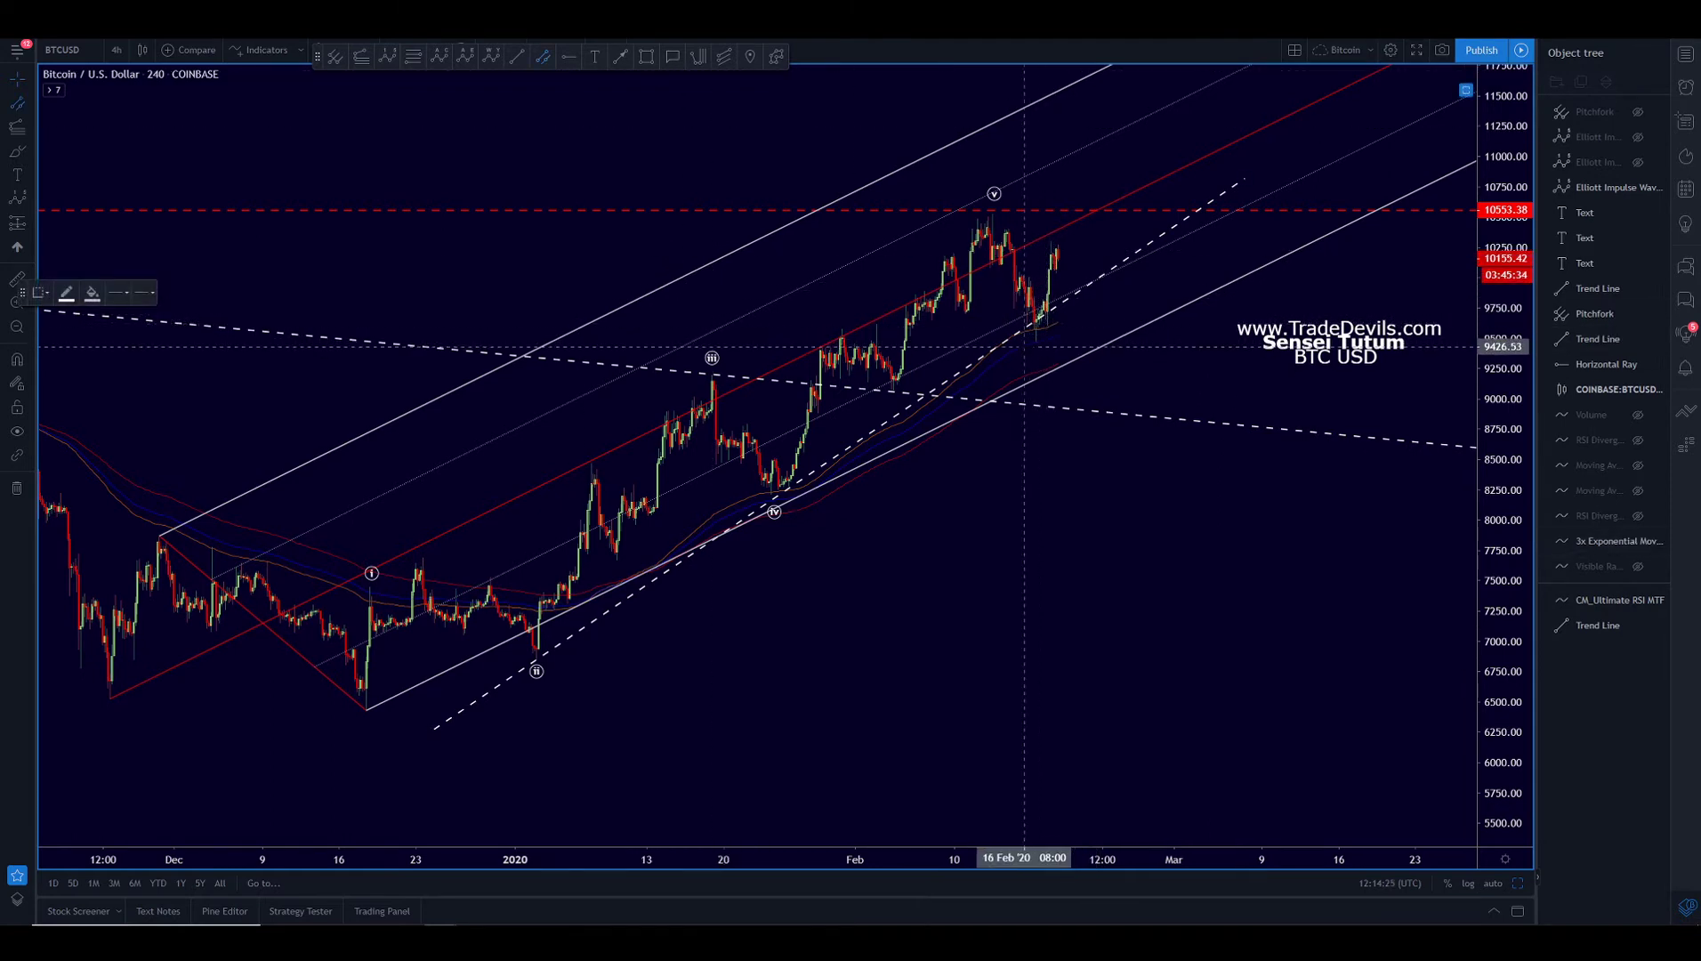
{"action": "left_click", "coordinate": [1054, 293]}
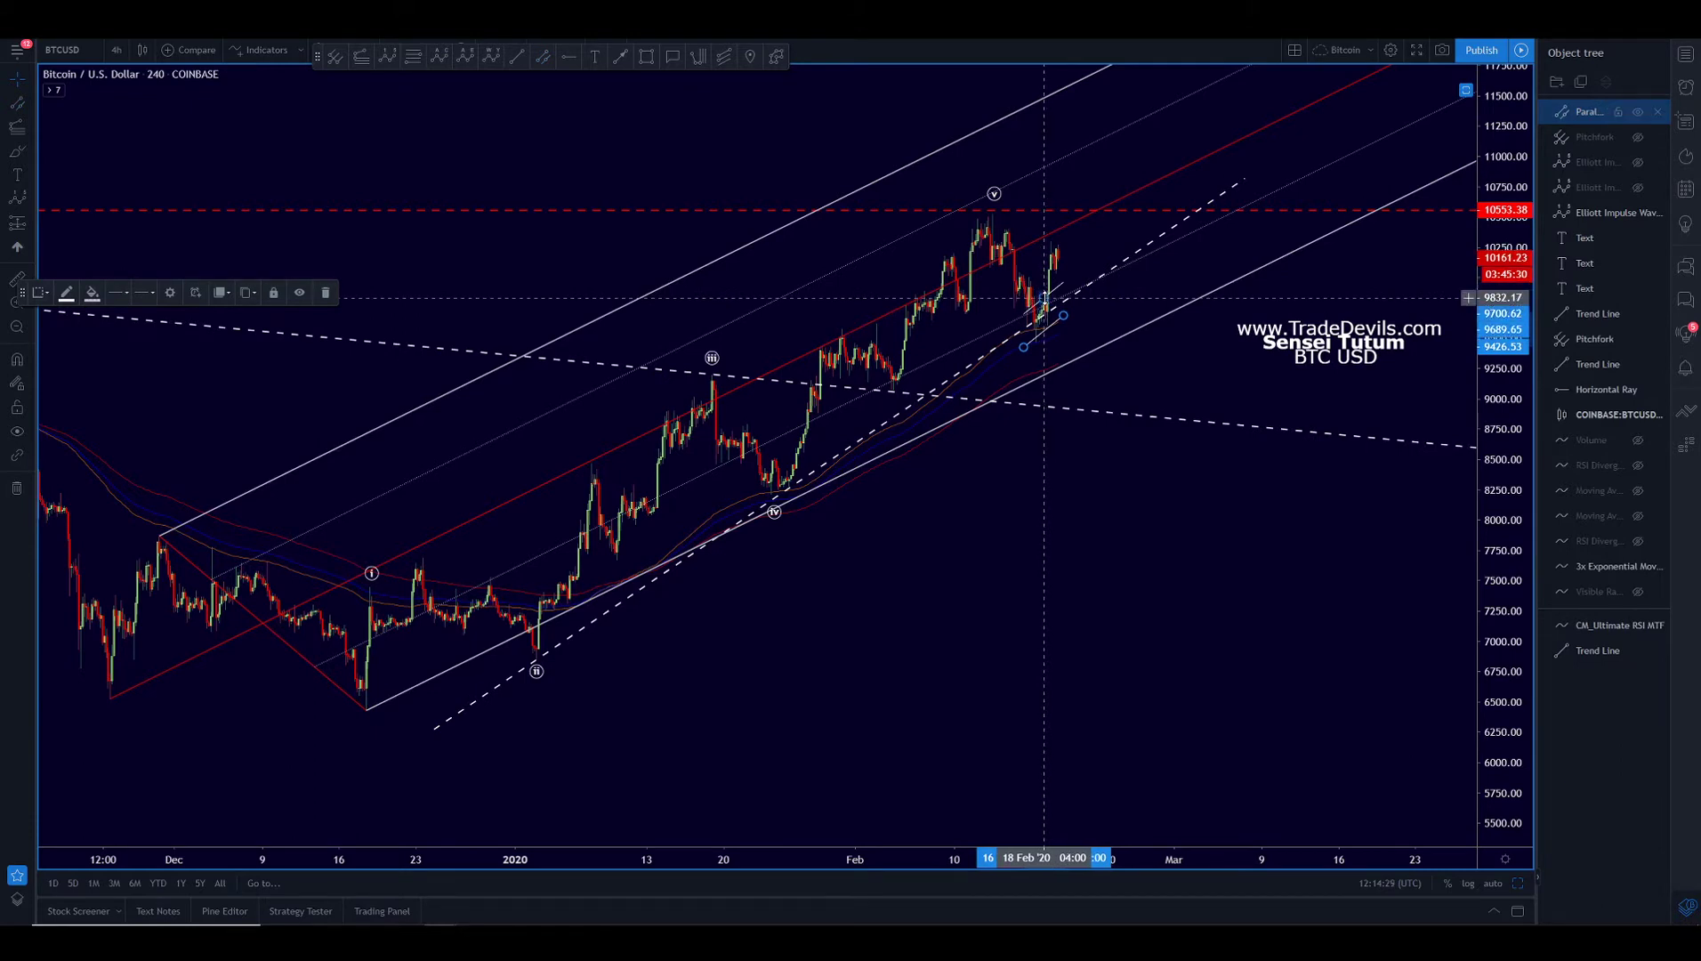
{"action": "key", "text": "Delete"}
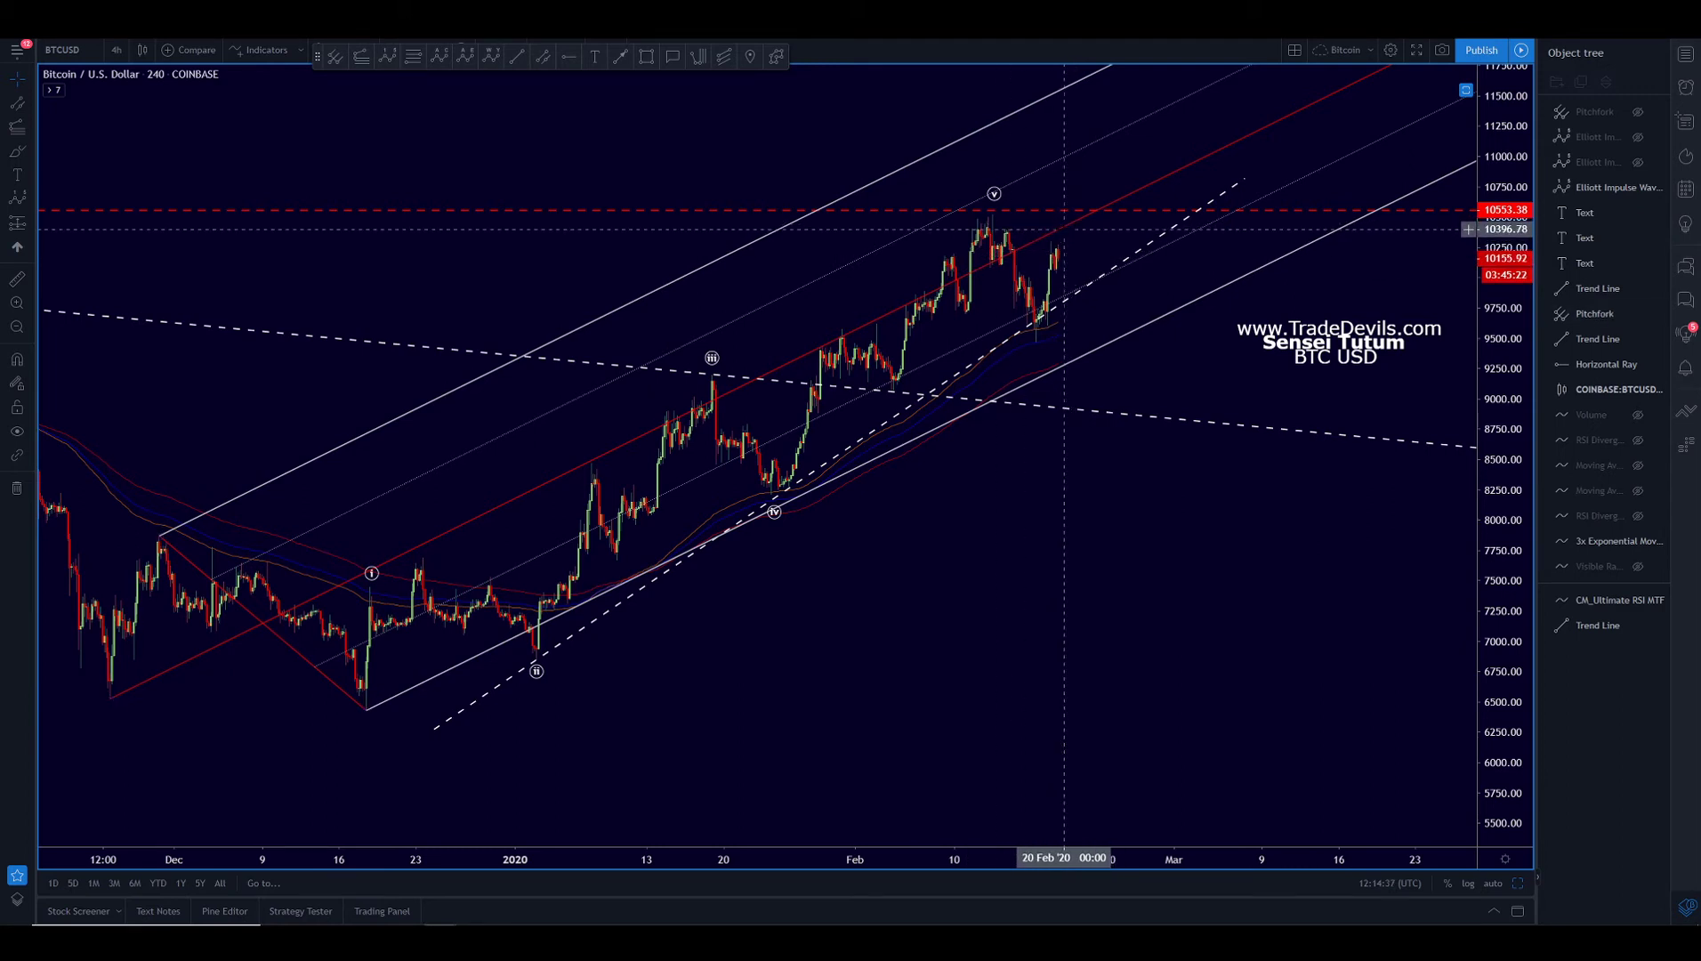
Step: Draw a trend-based Fib extension from about 10,517 near wave v, through 9,459 at the February low, to 10,369 on 3 March
{"action": "left_click", "coordinate": [1055, 237]}
{"action": "left_click", "coordinate": [1006, 267]}
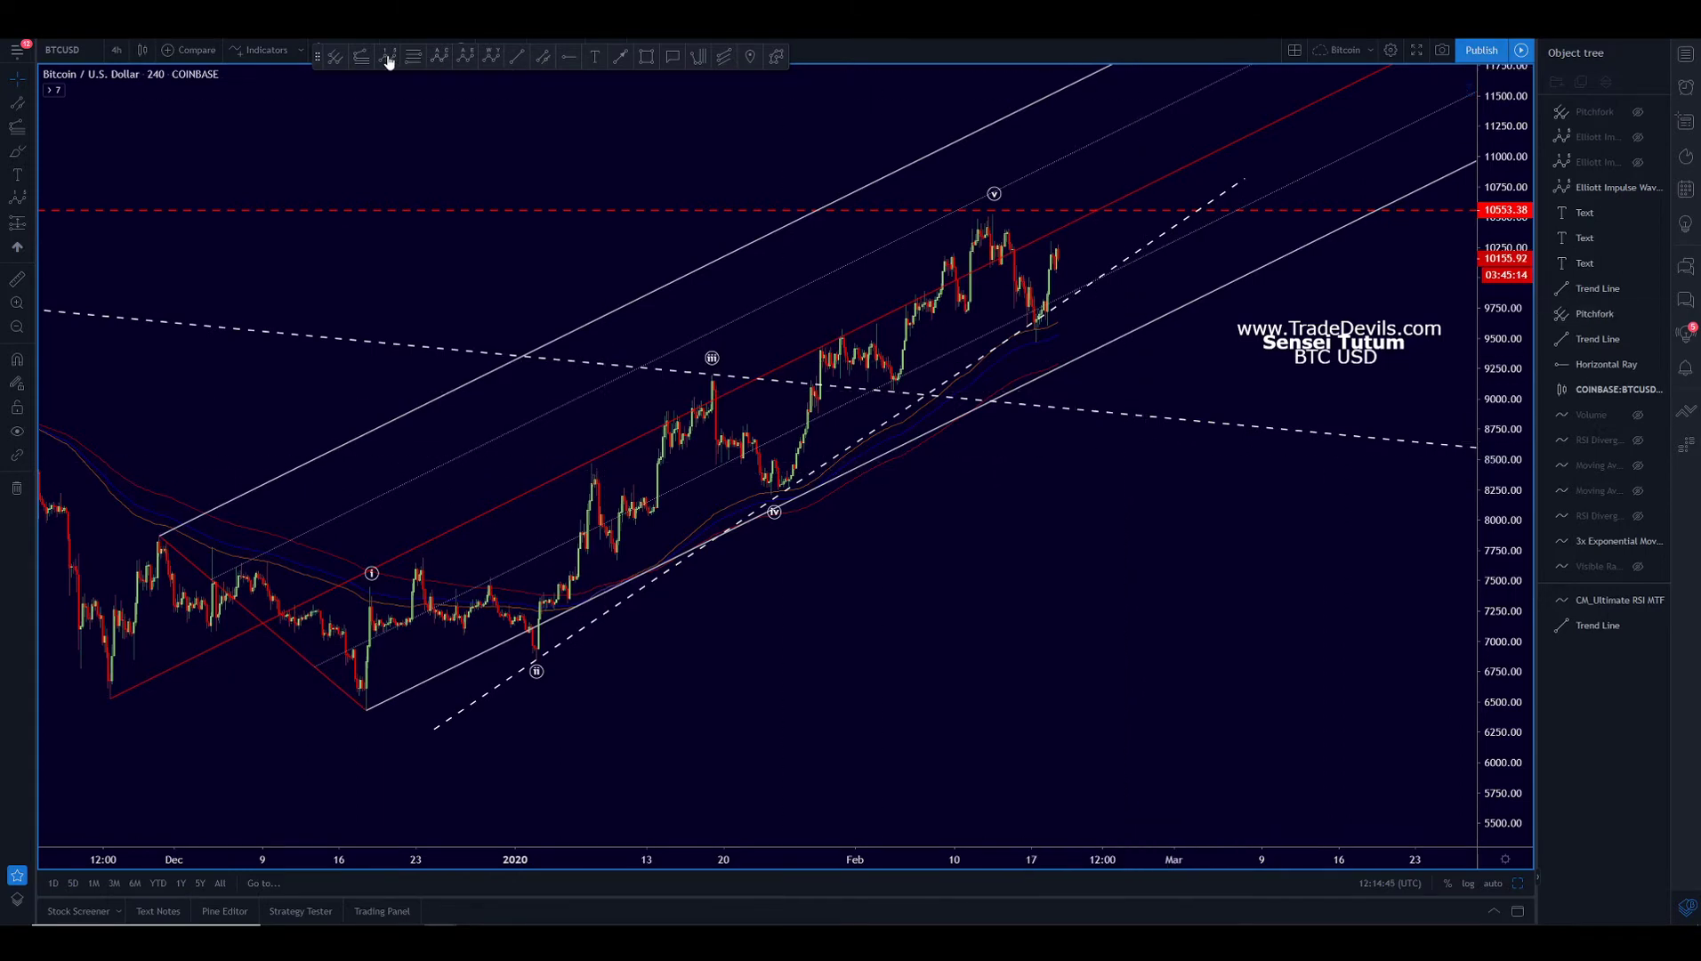
{"action": "left_click", "coordinate": [1008, 215]}
{"action": "left_click", "coordinate": [1048, 342]}
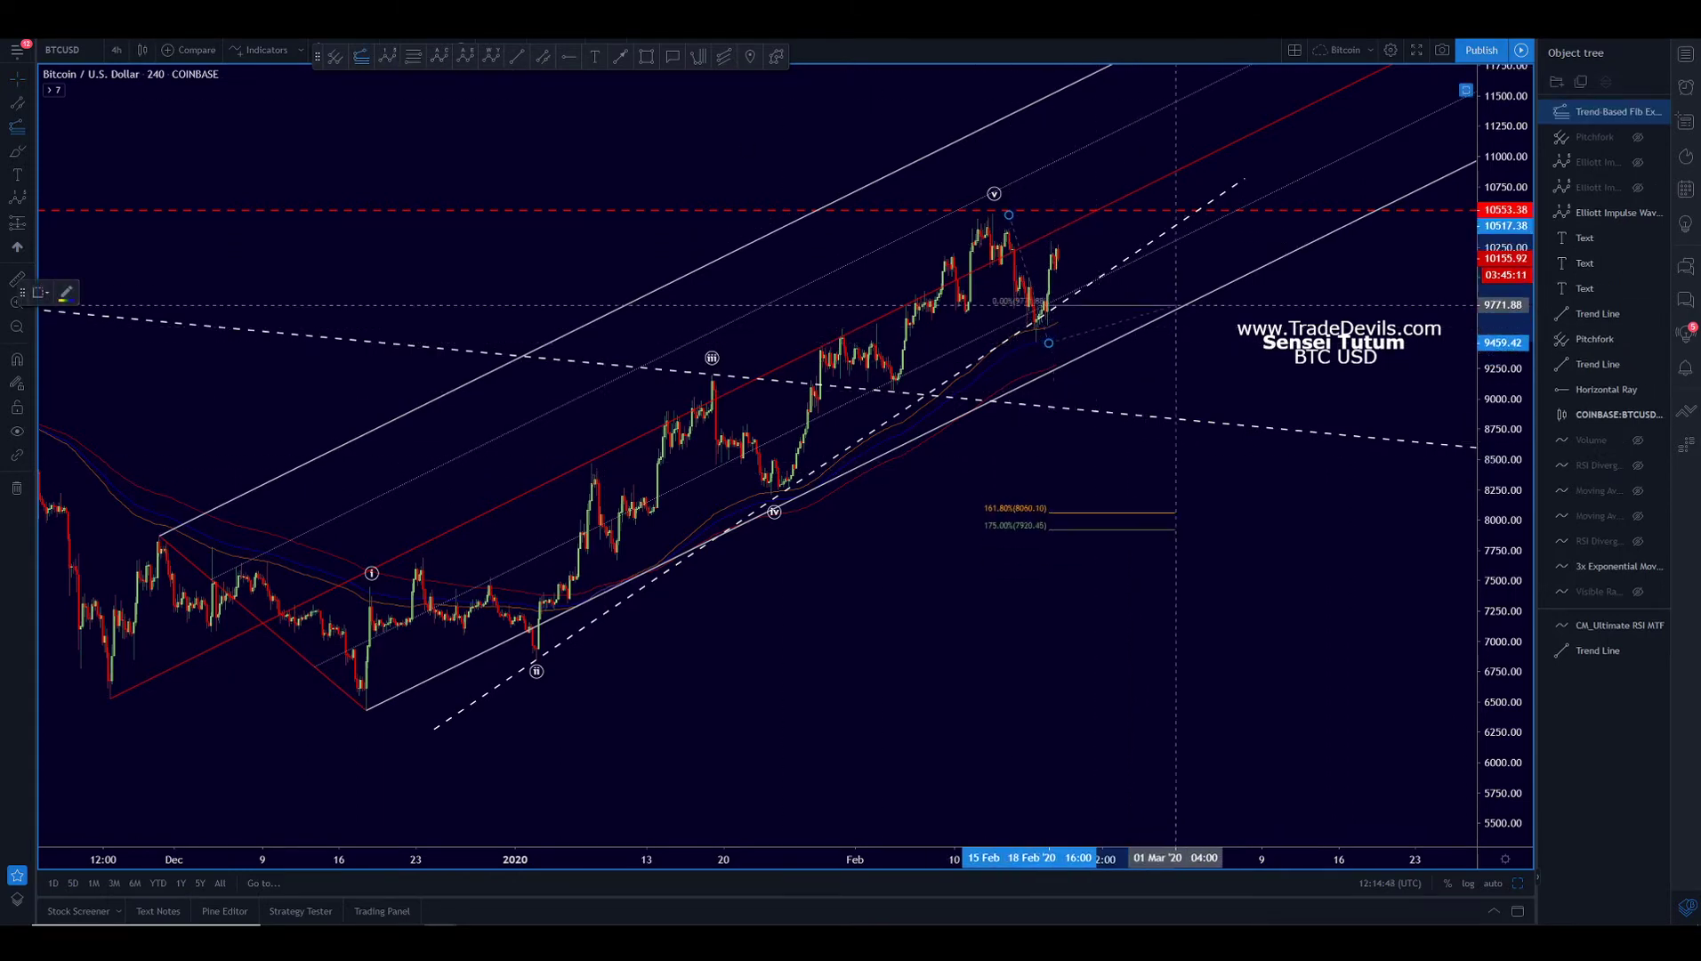
{"action": "left_click", "coordinate": [1199, 232]}
Step: Show level 1 on the downward Fib extension and delete the extension
{"action": "double_click", "coordinate": [1199, 232]}
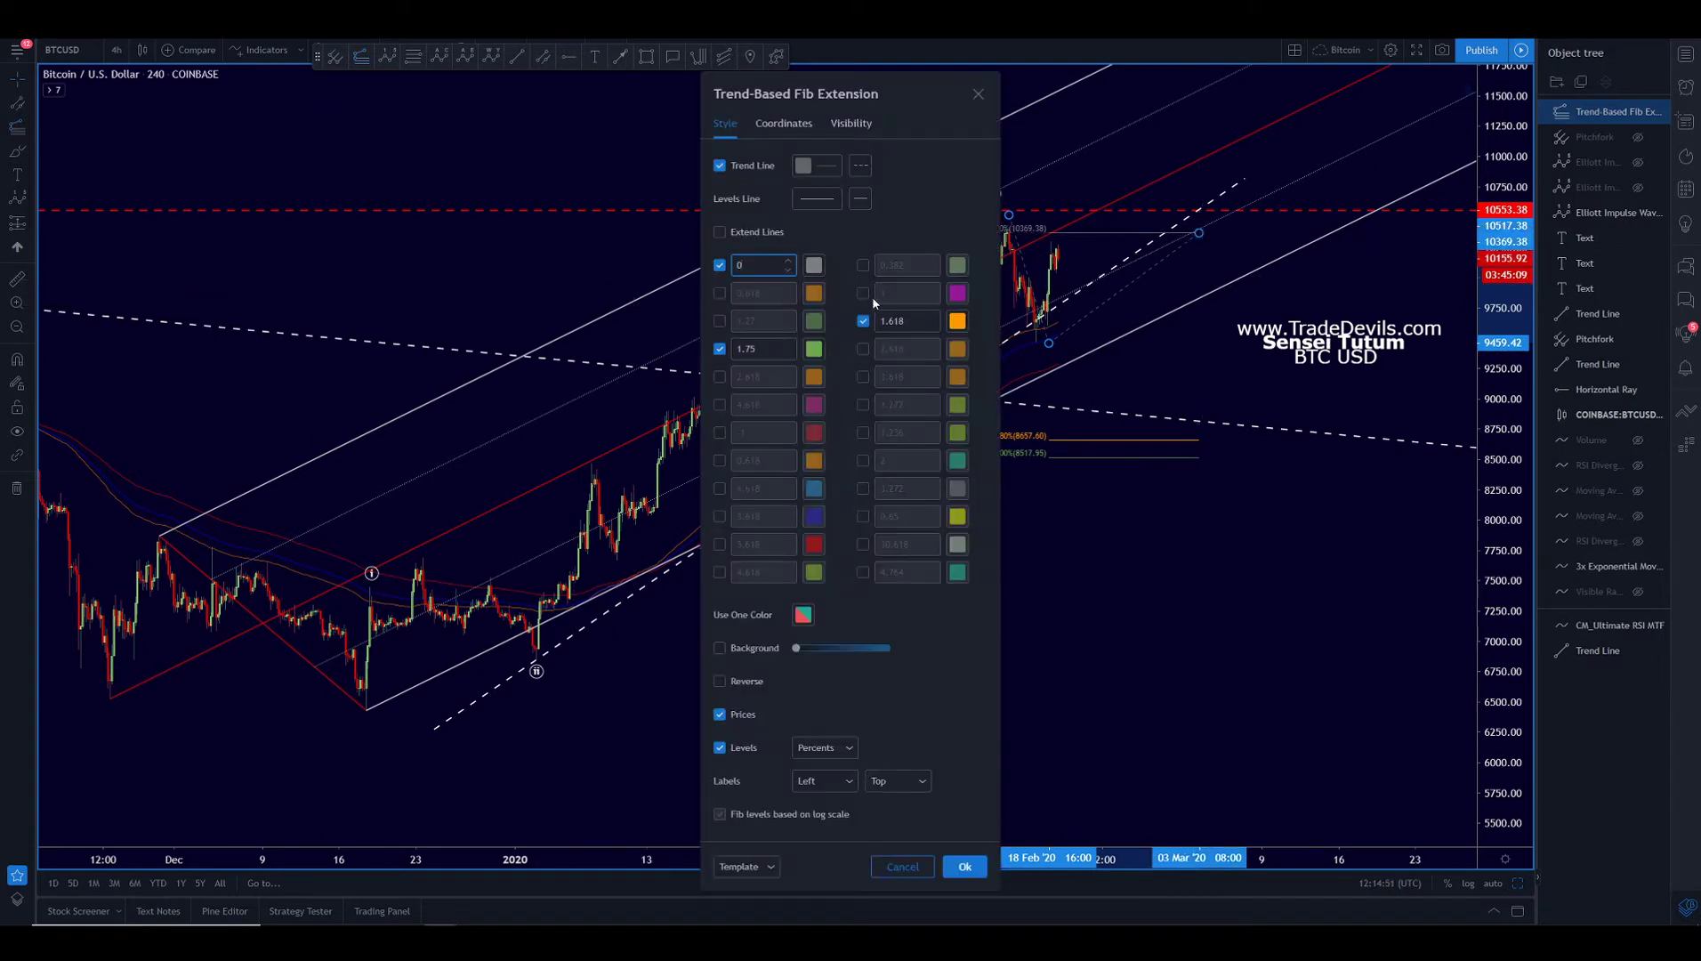
{"action": "left_click", "coordinate": [965, 866]}
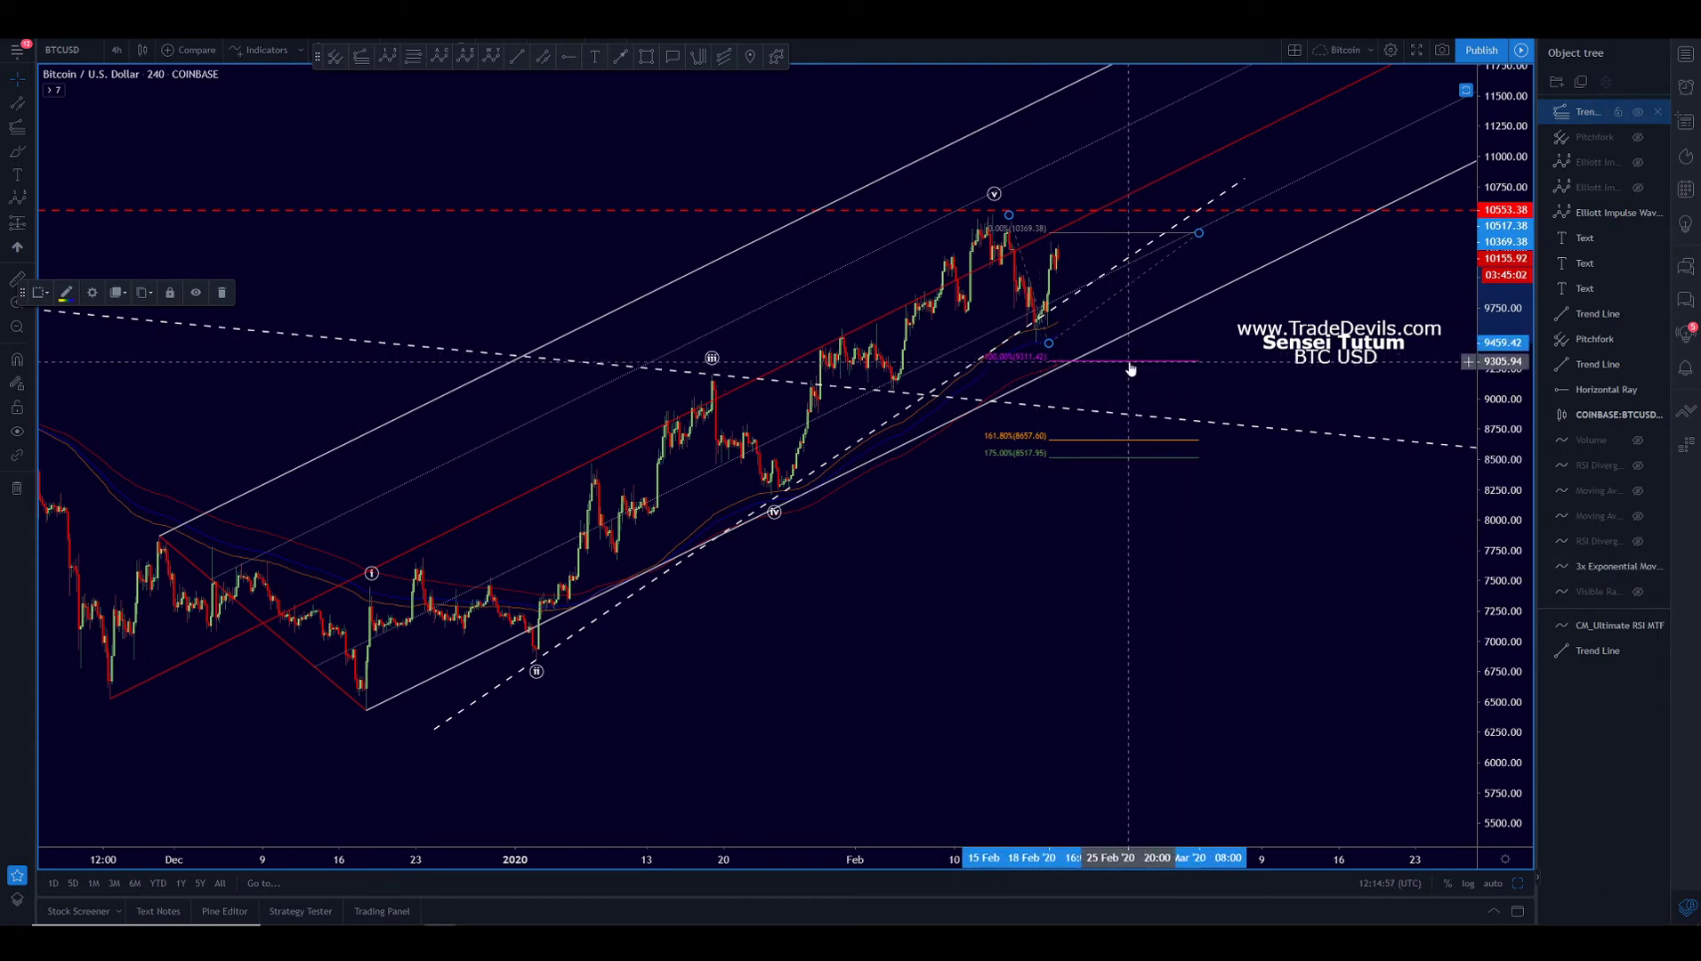
{"action": "key", "text": "Delete"}
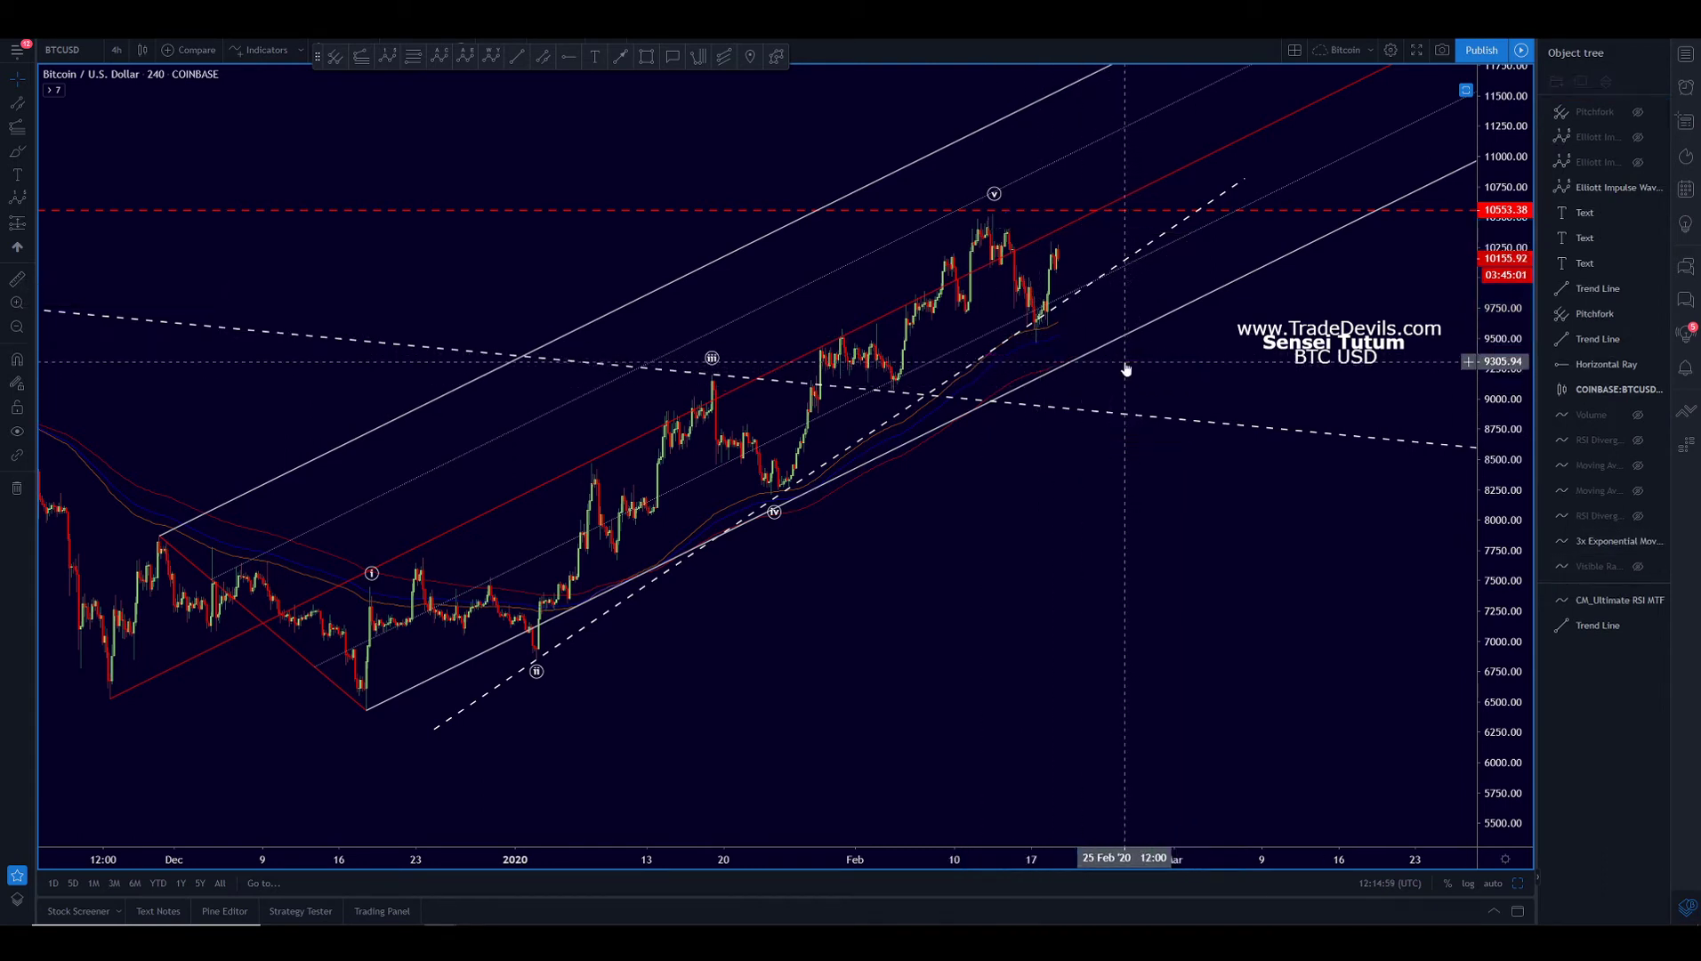
Step: Hide the large pitchfork starting in December and show the hidden, steeper pitchfork instead
{"action": "left_click", "coordinate": [1045, 316]}
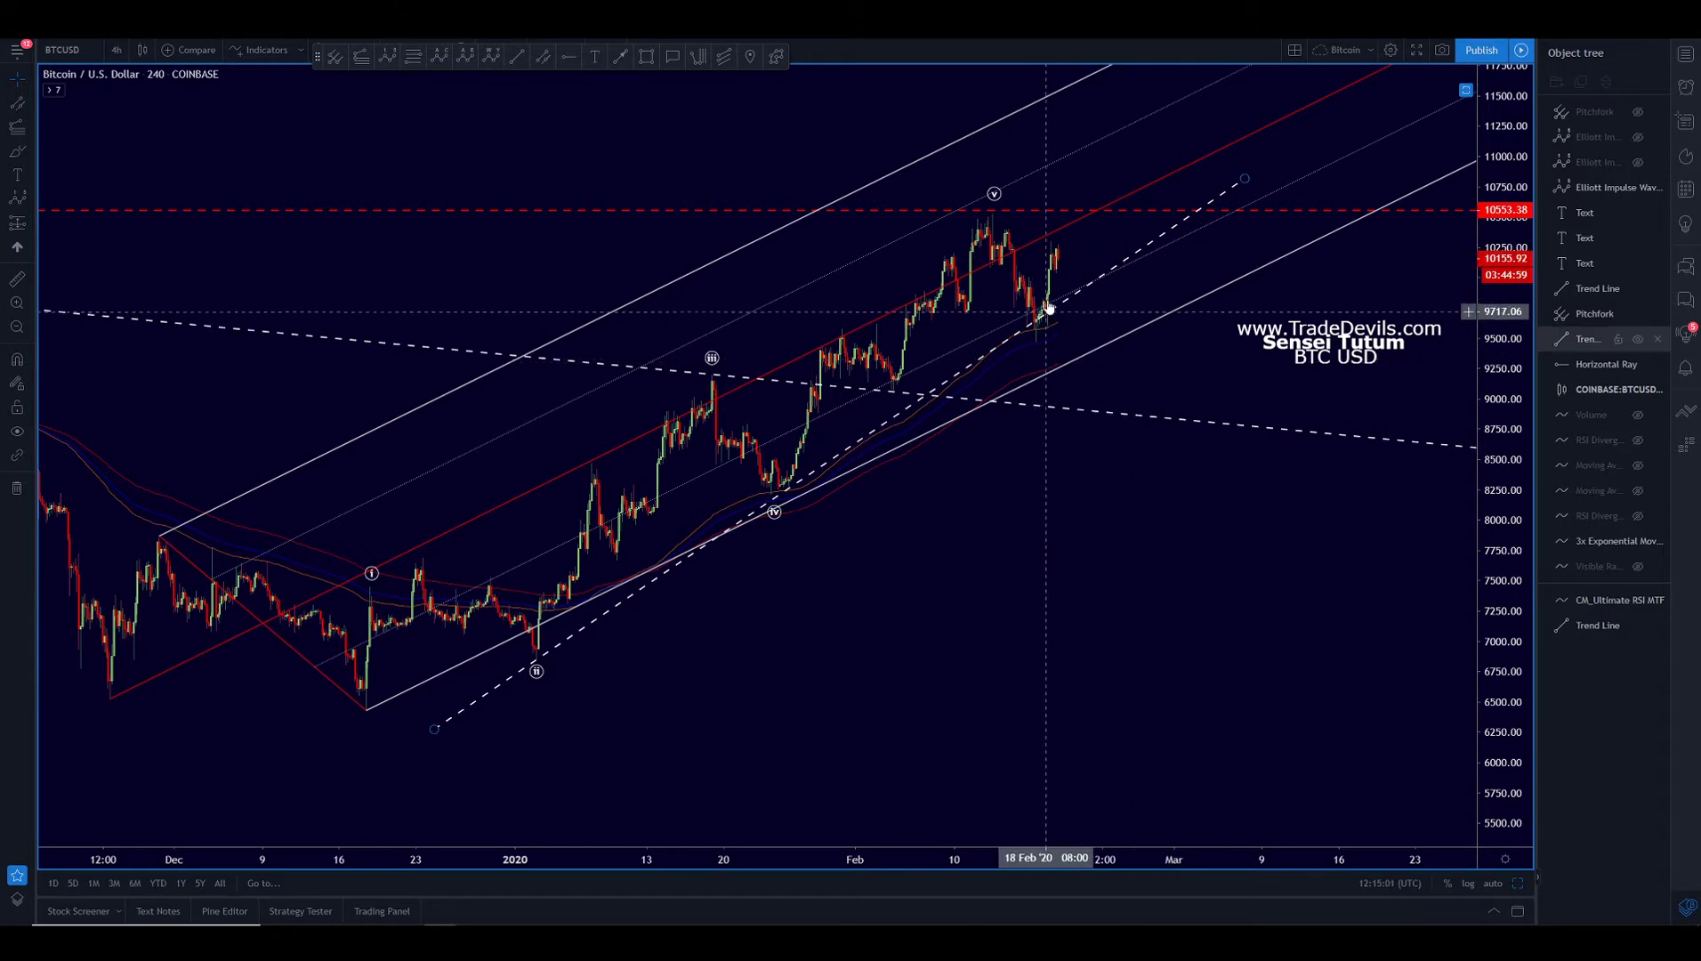
{"action": "left_click", "coordinate": [1140, 196]}
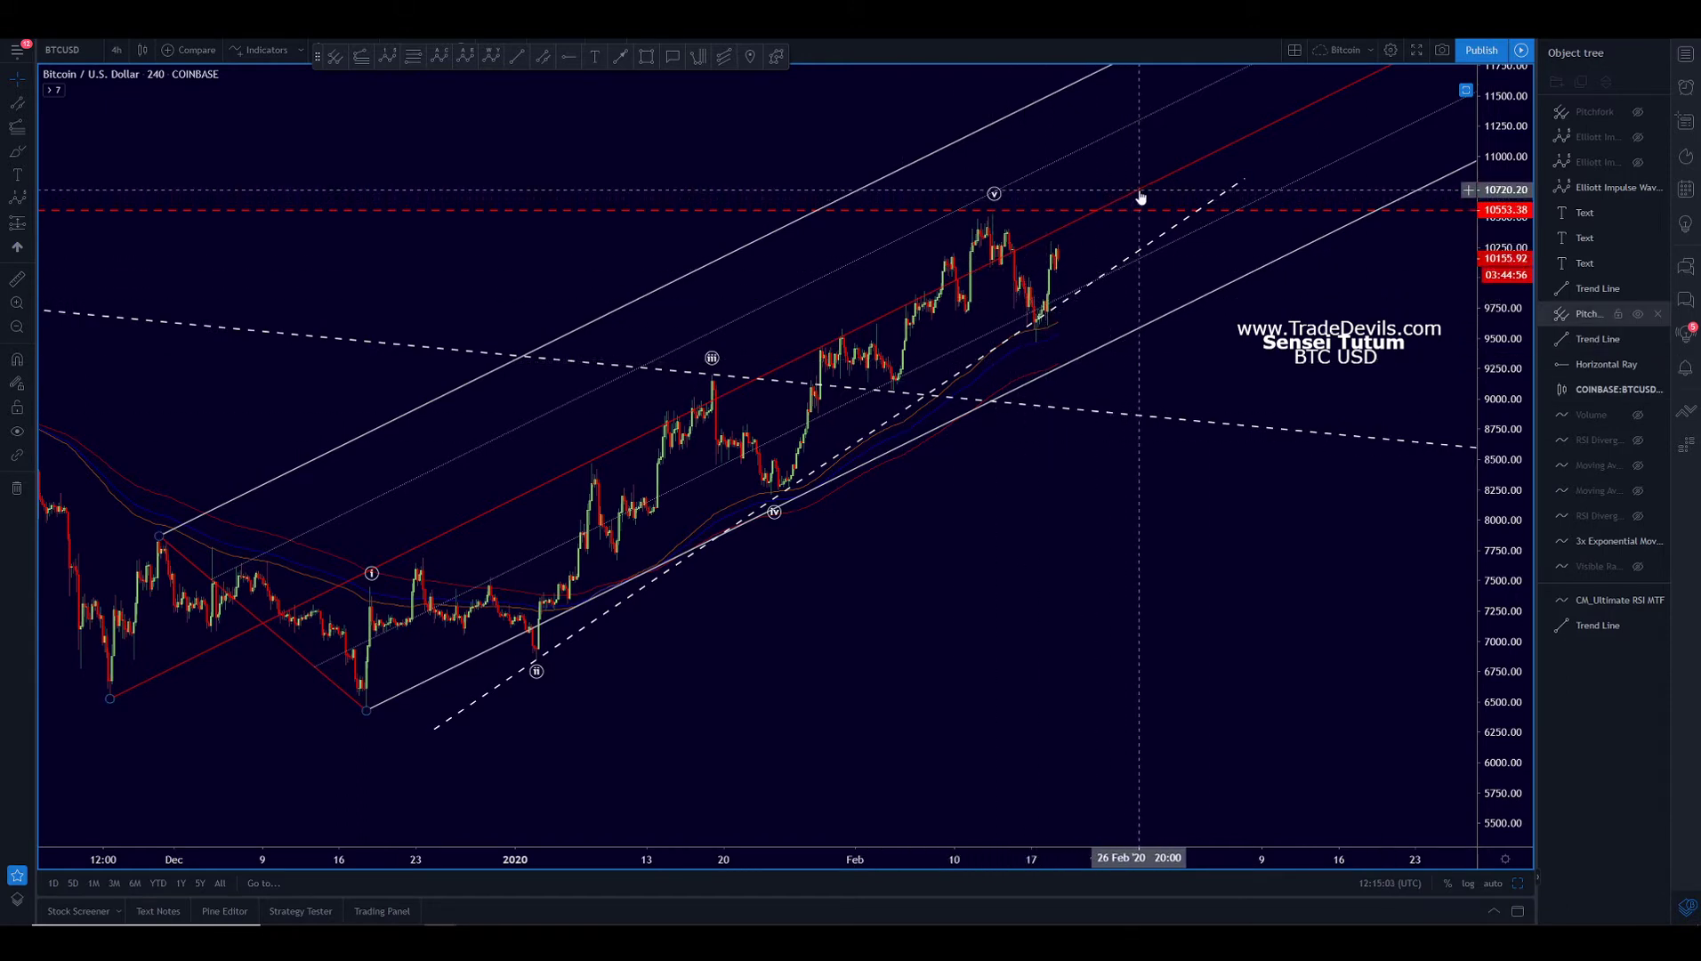
{"action": "right_click", "coordinate": [1141, 196]}
{"action": "left_click", "coordinate": [1209, 374]}
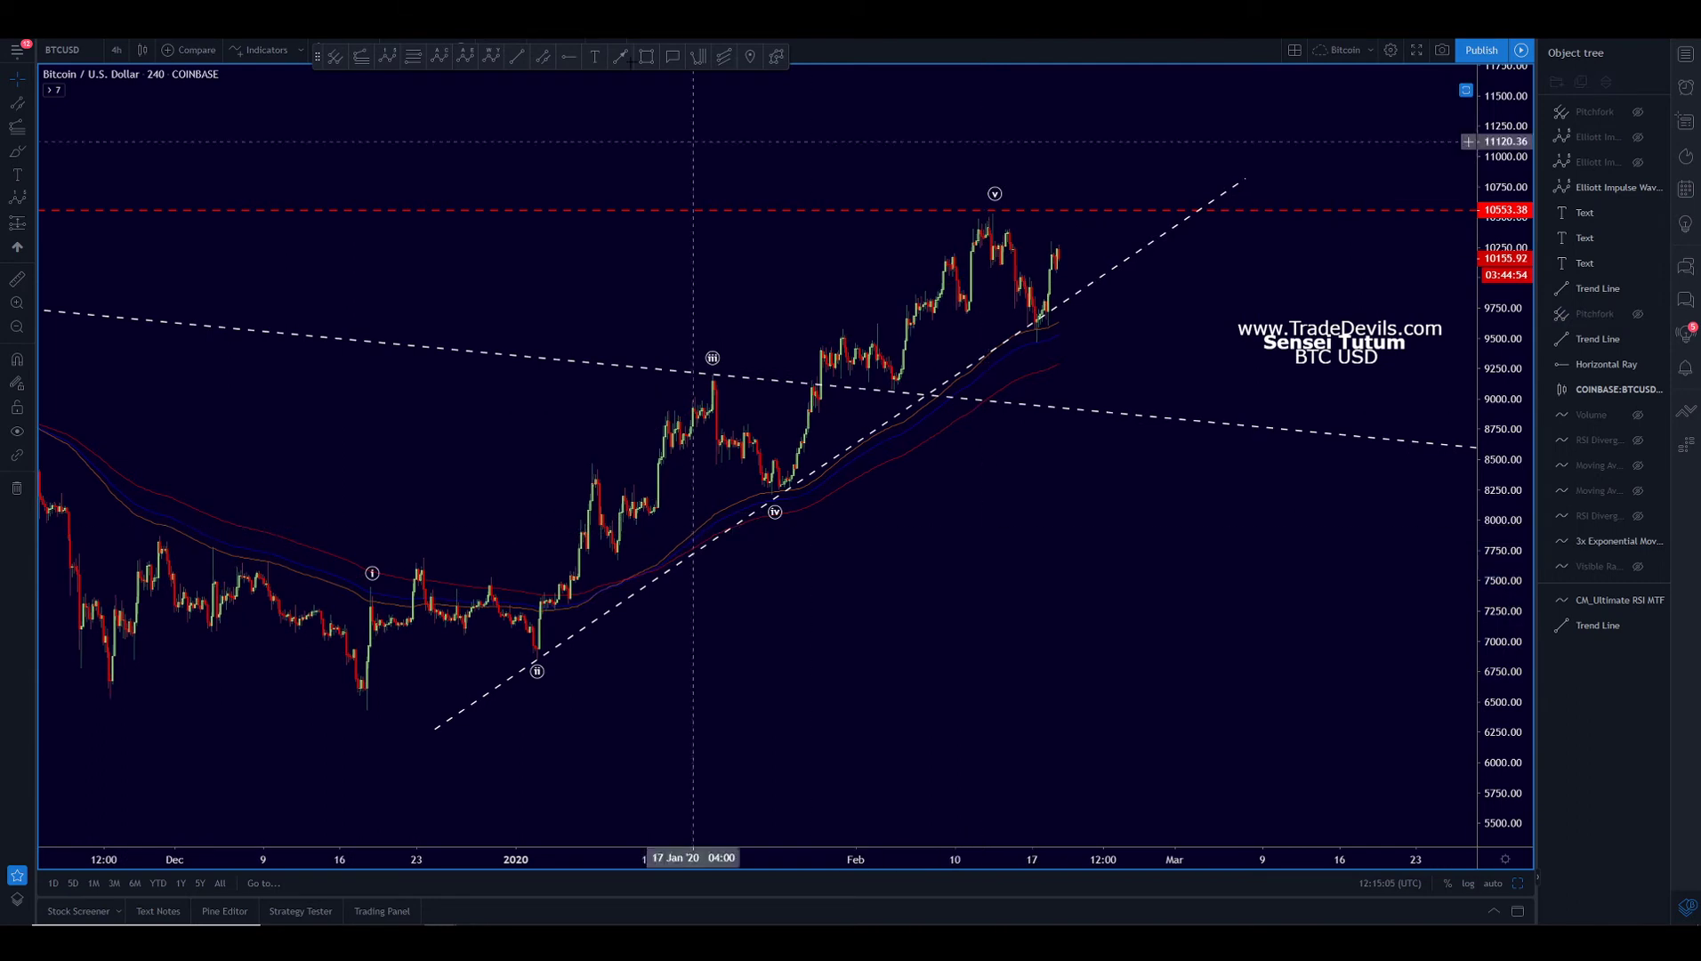
{"action": "left_click", "coordinate": [1638, 112]}
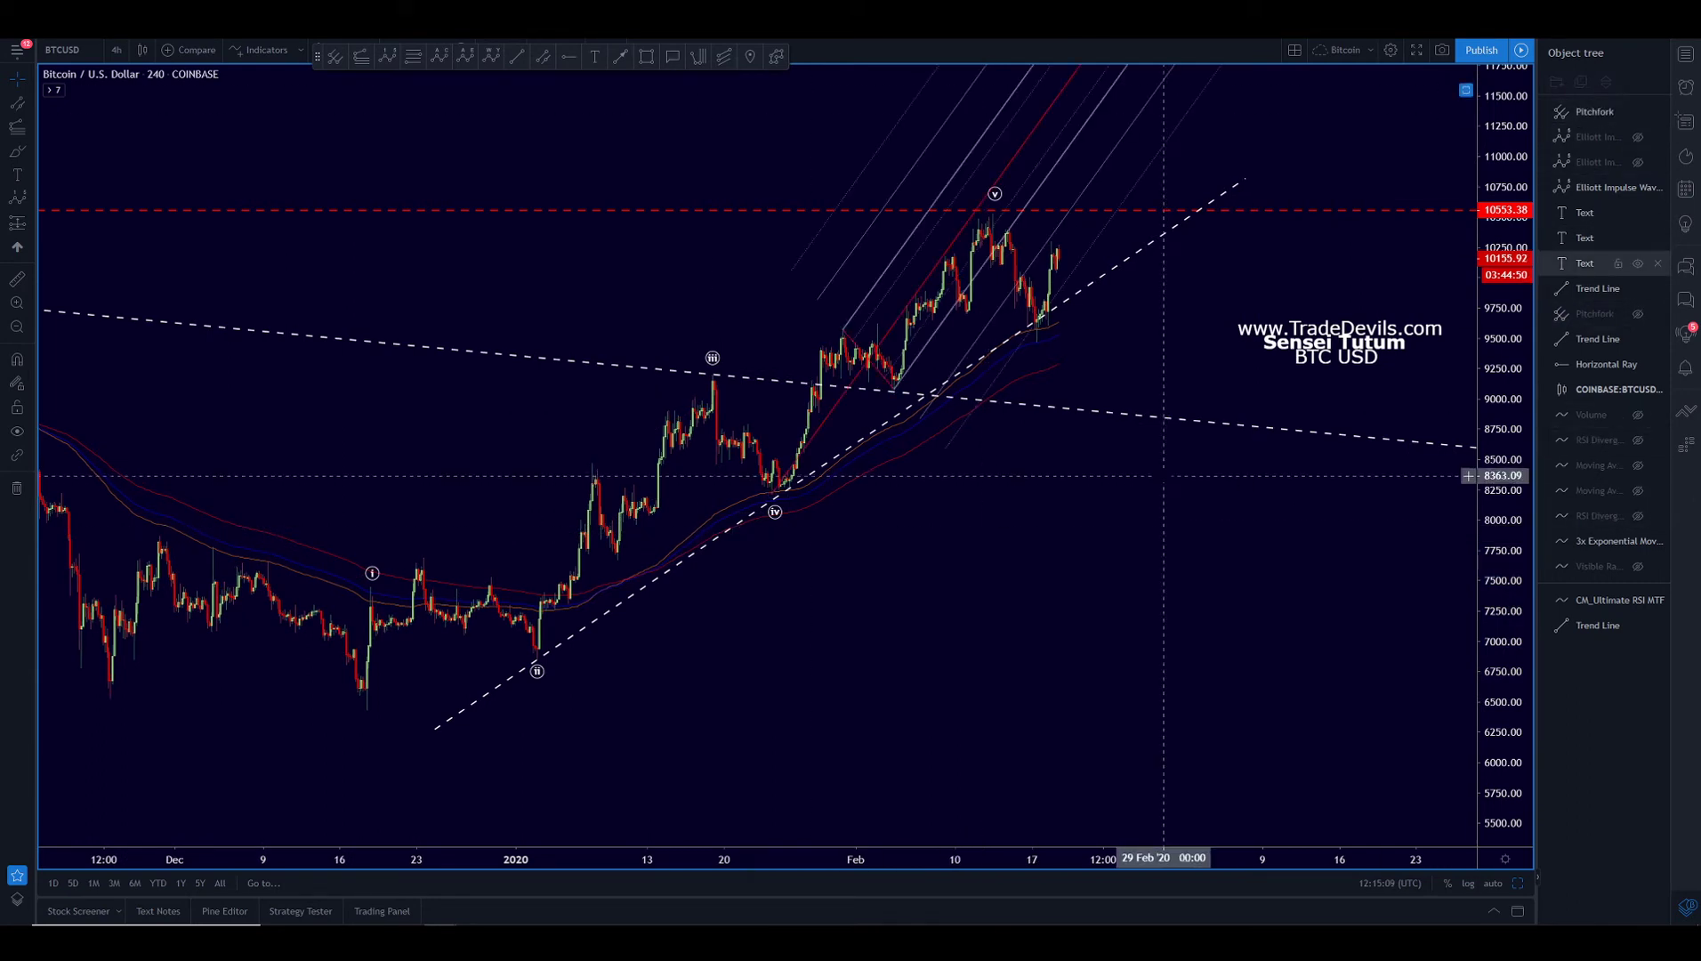
Step: Draw a trend line from the wave iv low to about 10,413 on 22 February and delete it
{"action": "left_click", "coordinate": [772, 496]}
{"action": "left_click", "coordinate": [950, 356]}
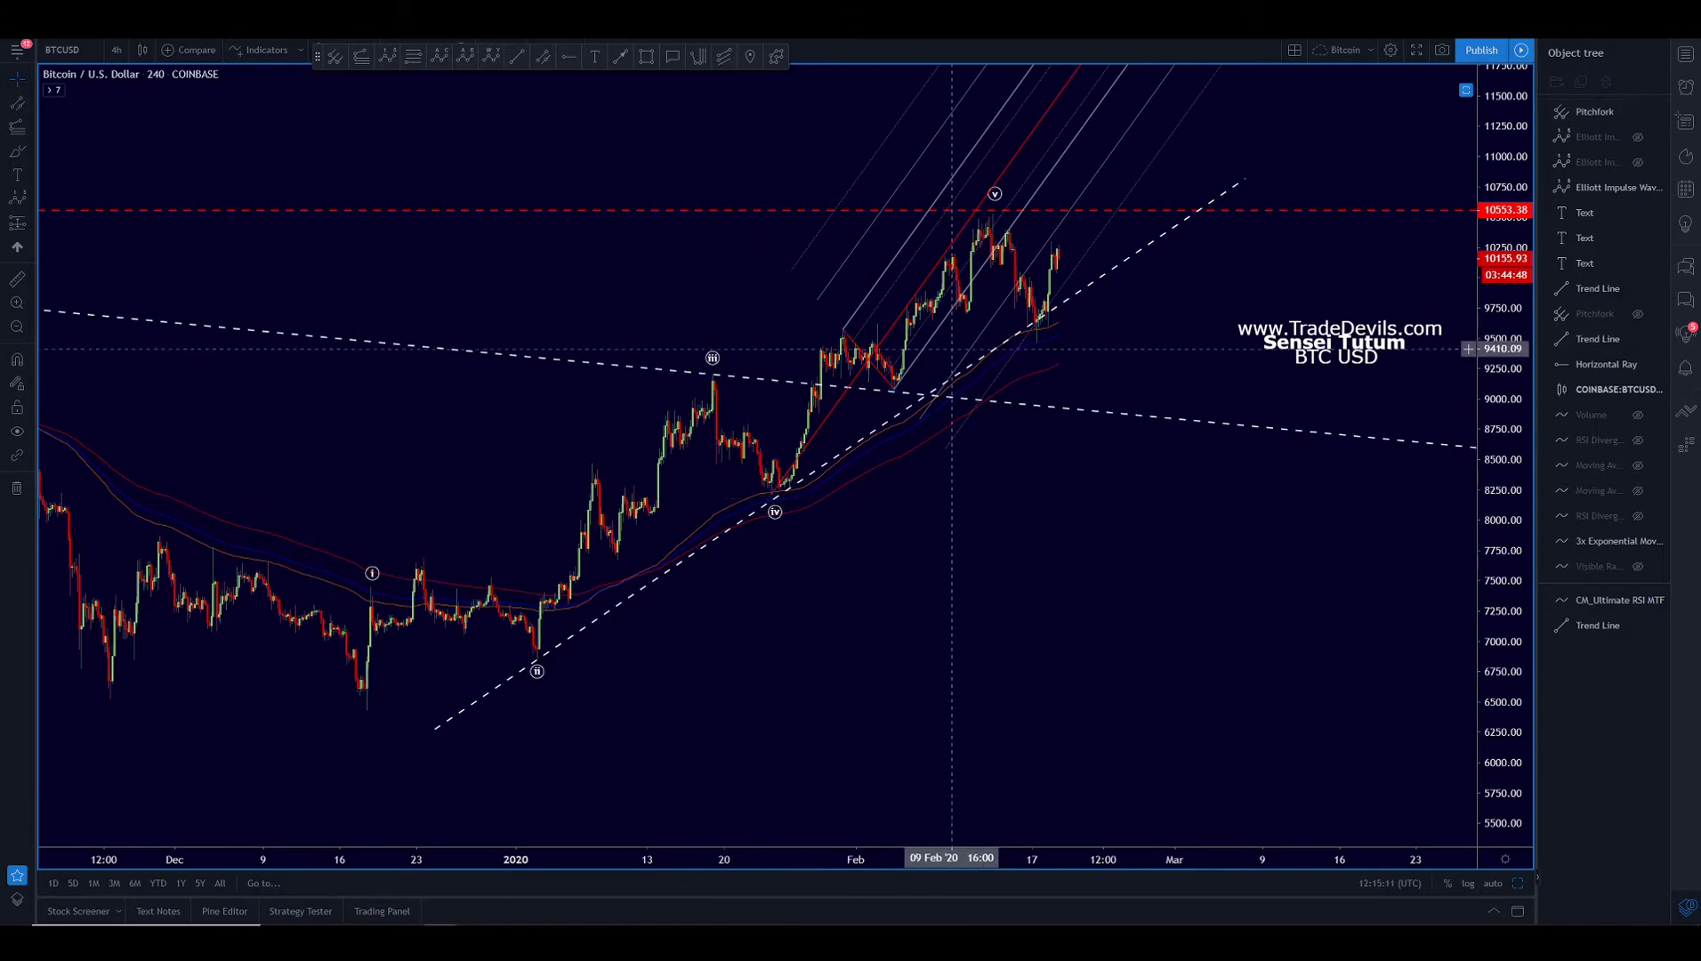
{"action": "left_click", "coordinate": [519, 58]}
{"action": "left_click", "coordinate": [775, 487]}
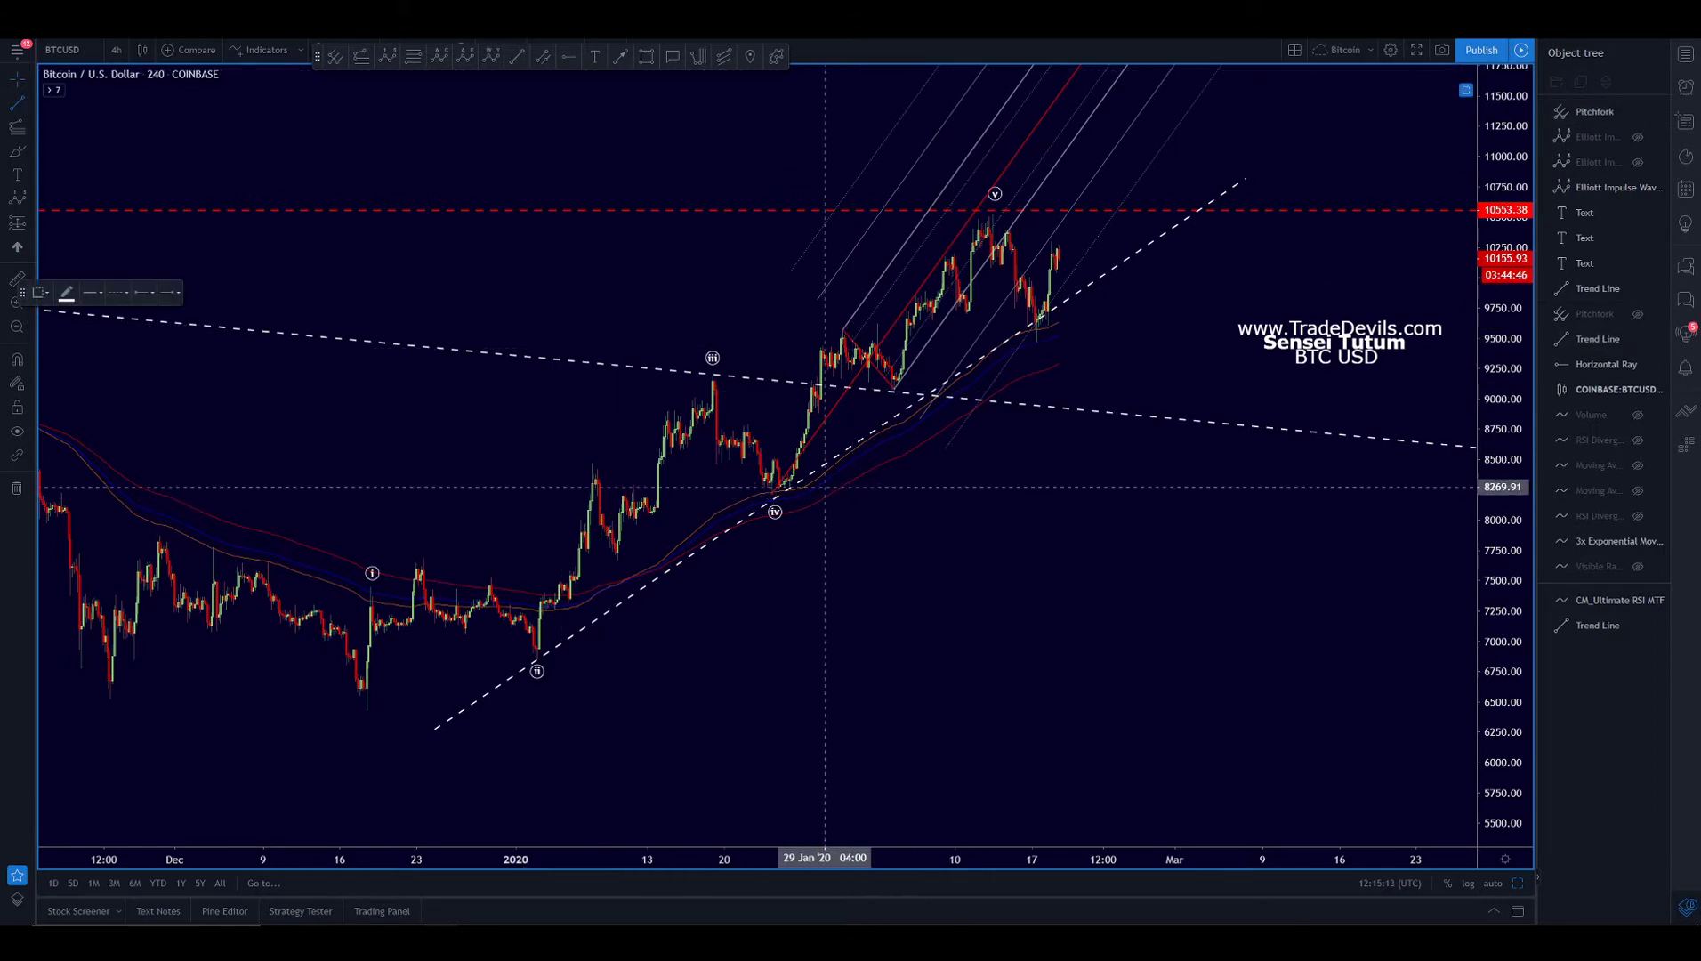
{"action": "left_click", "coordinate": [1059, 247]}
{"action": "left_click", "coordinate": [1094, 221]}
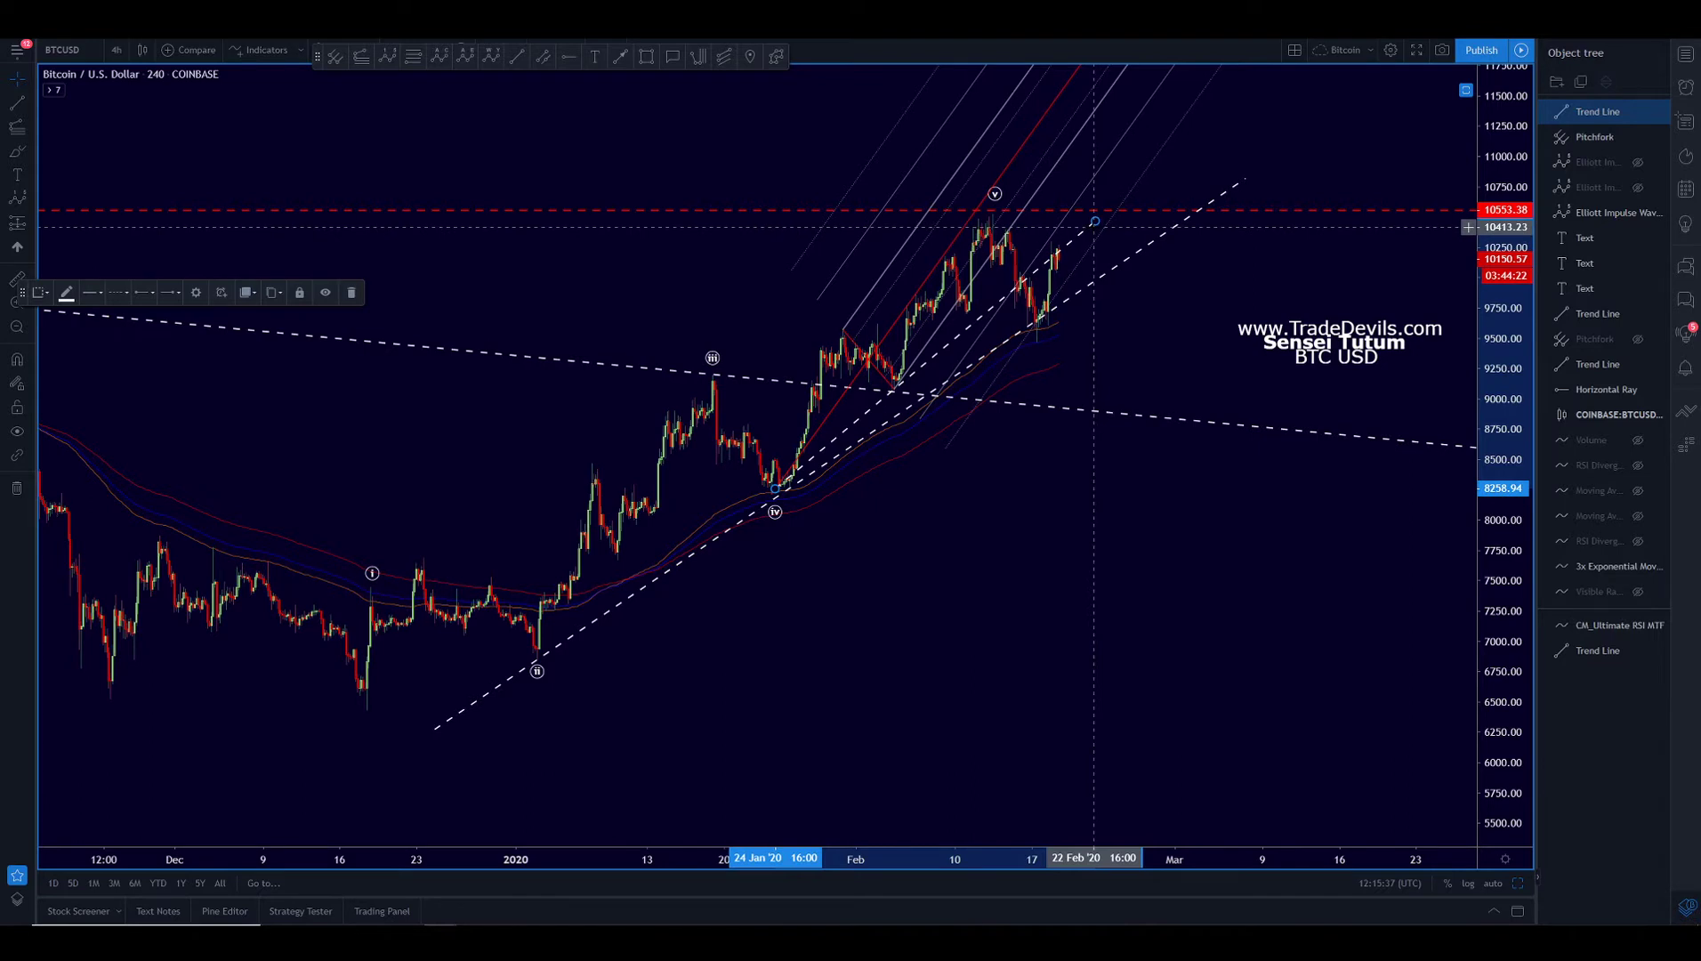
{"action": "key", "text": "Delete"}
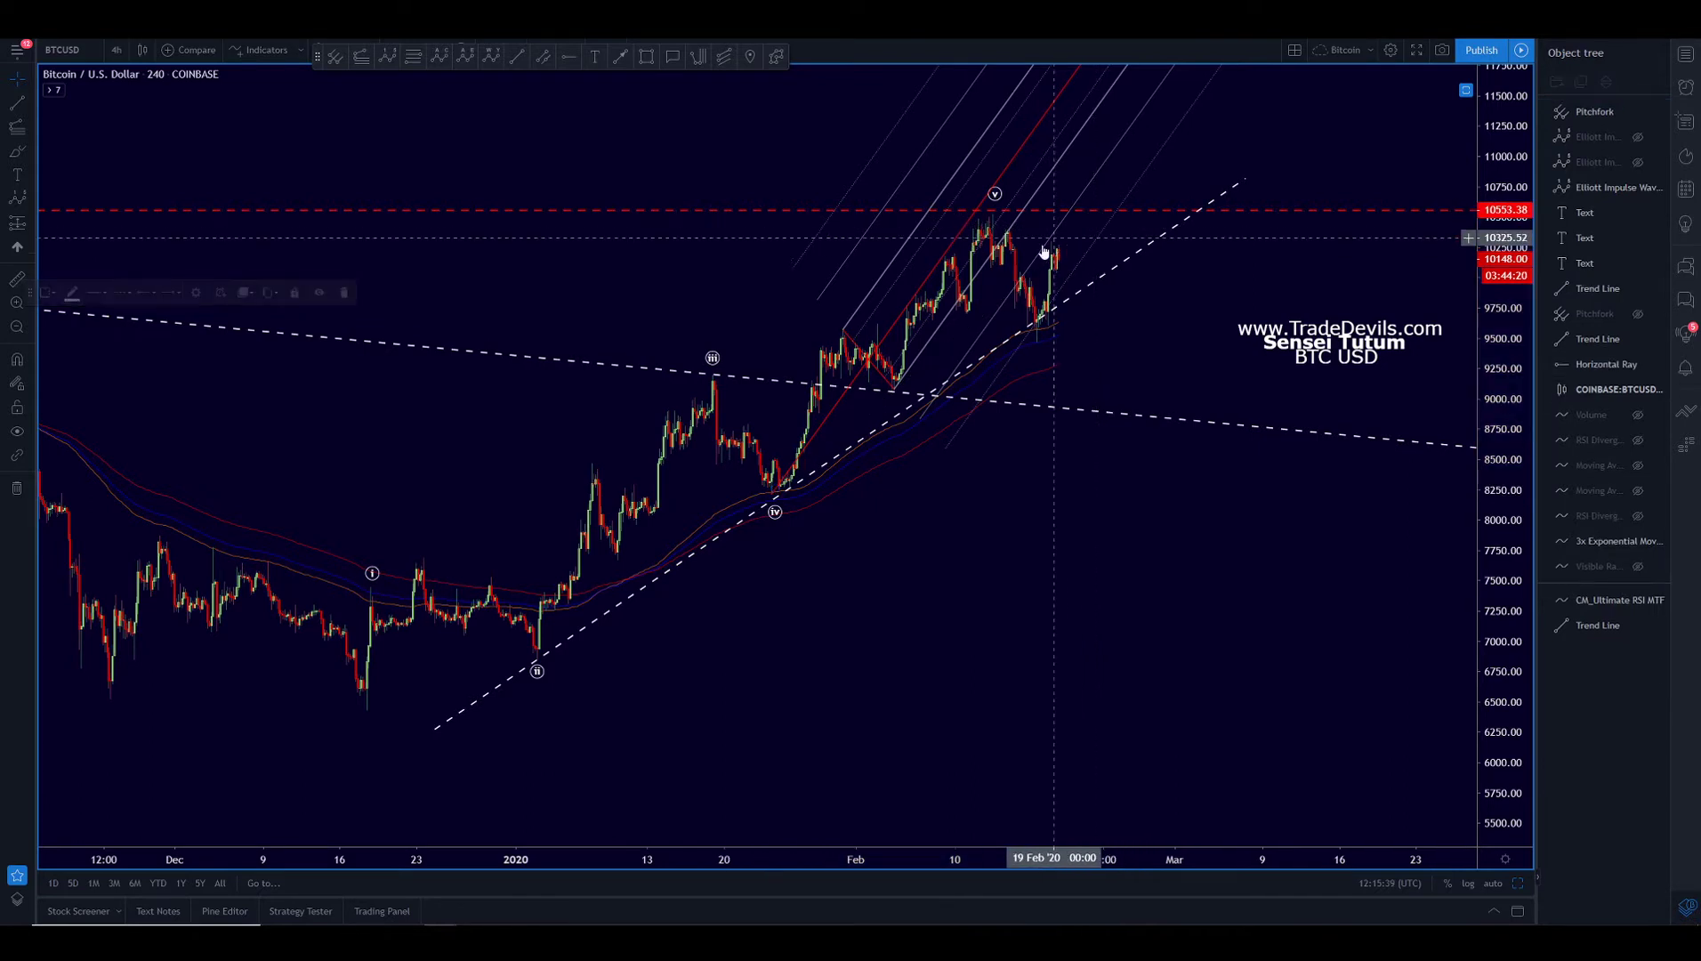
Step: Delete the steep pitchfork that follows the rally from wave iv
{"action": "left_click", "coordinate": [1015, 222]}
{"action": "key", "text": "Delete"}
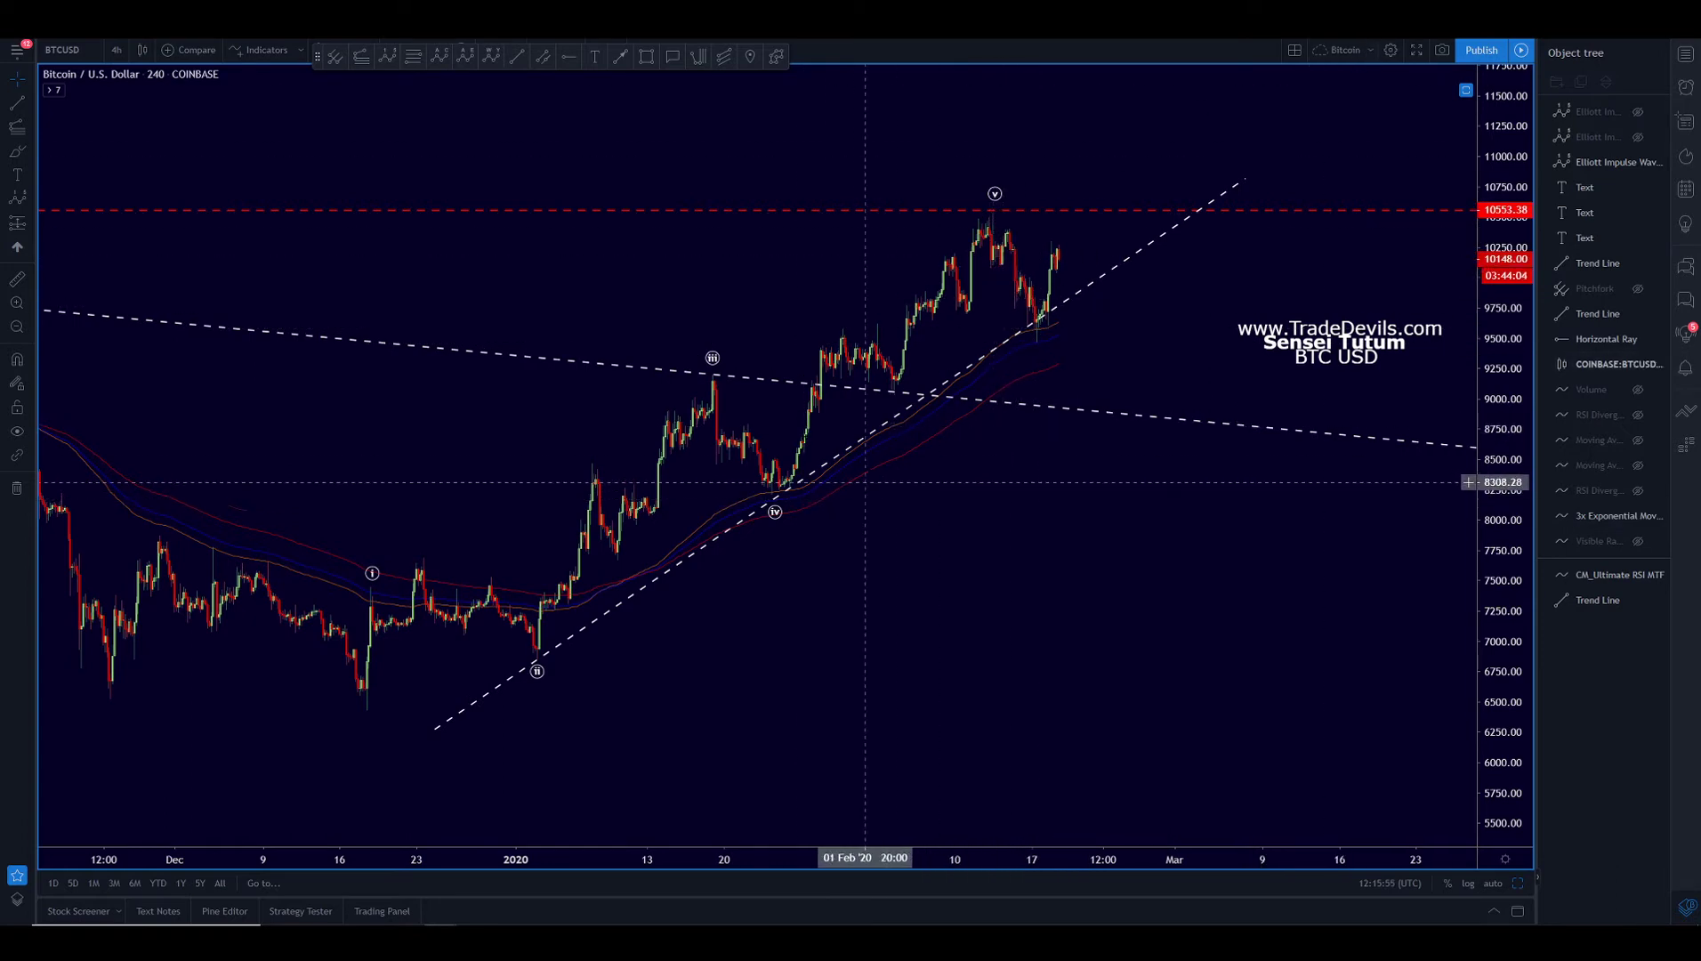
Step: Move the wave iii, iv and v points back to late December, iii and v near 10,000 and iv near 9,000
{"action": "left_click_drag", "start_coordinate": [712, 358], "coordinate": [454, 277]}
{"action": "left_click_drag", "start_coordinate": [774, 509], "coordinate": [496, 394]}
{"action": "left_click_drag", "start_coordinate": [994, 204], "coordinate": [486, 281]}
{"action": "left_click", "coordinate": [558, 297]}
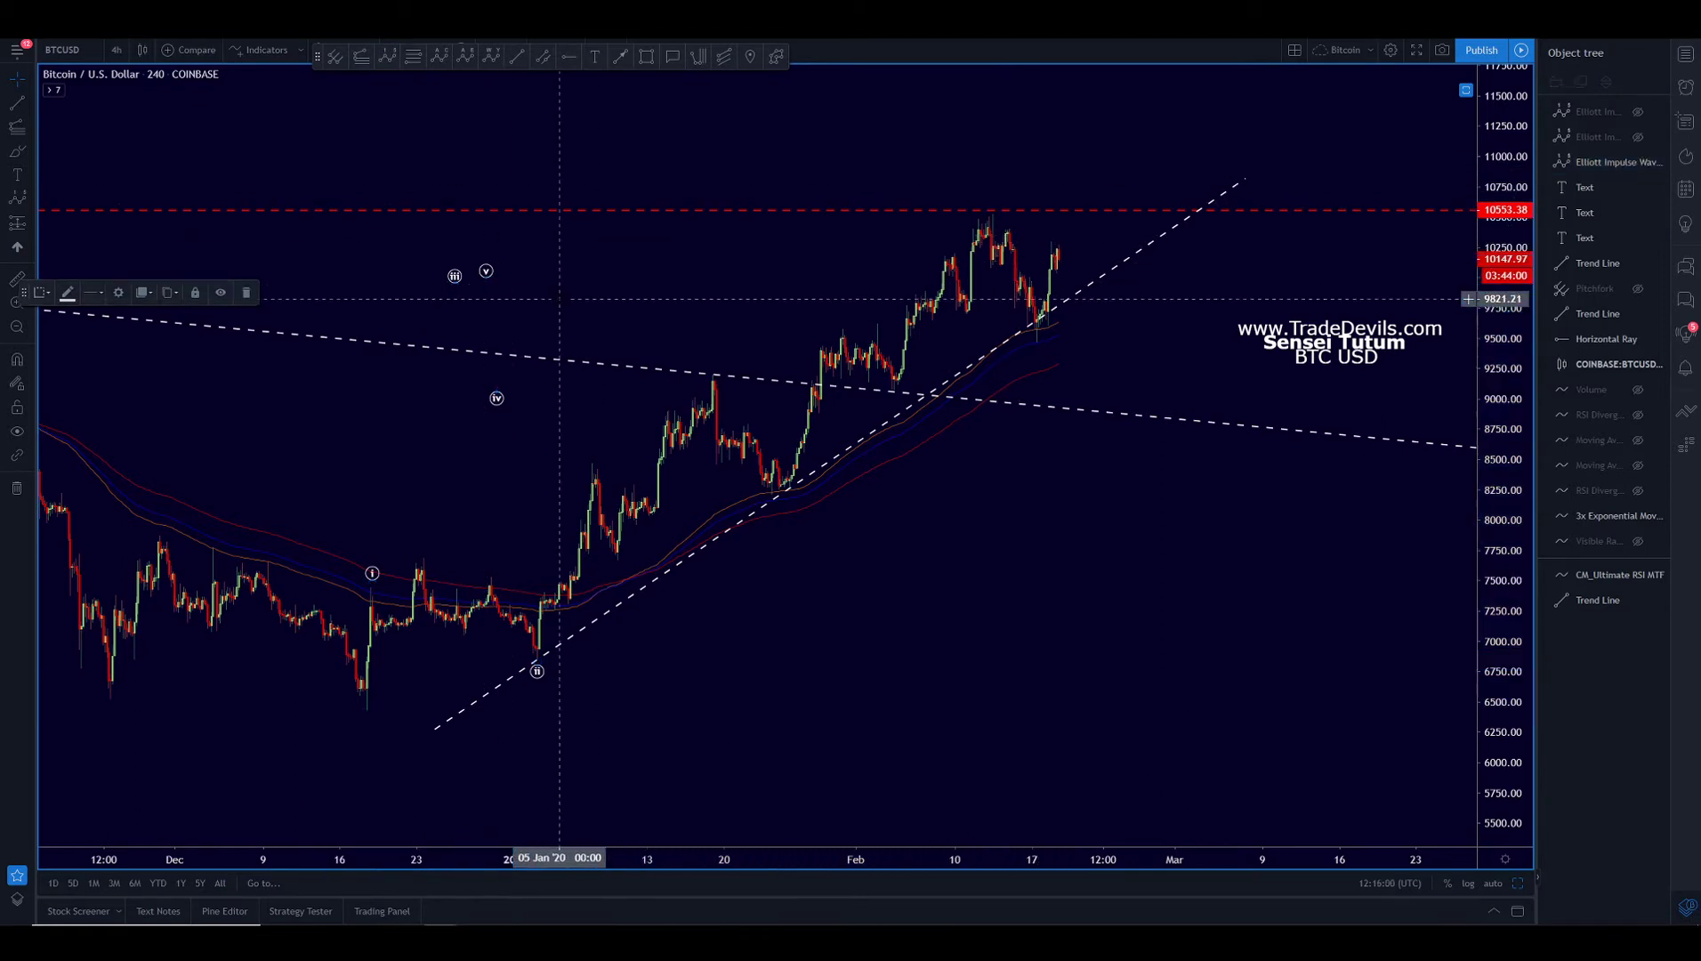
Step: Draw an Elliott impulse wave from the circled ii low to the mid-January high and late-January low, parking iii, iv and v near 10,100 around early January
{"action": "left_click", "coordinate": [388, 56]}
{"action": "left_click", "coordinate": [534, 659]}
{"action": "left_click", "coordinate": [707, 362]}
{"action": "left_click", "coordinate": [781, 500]}
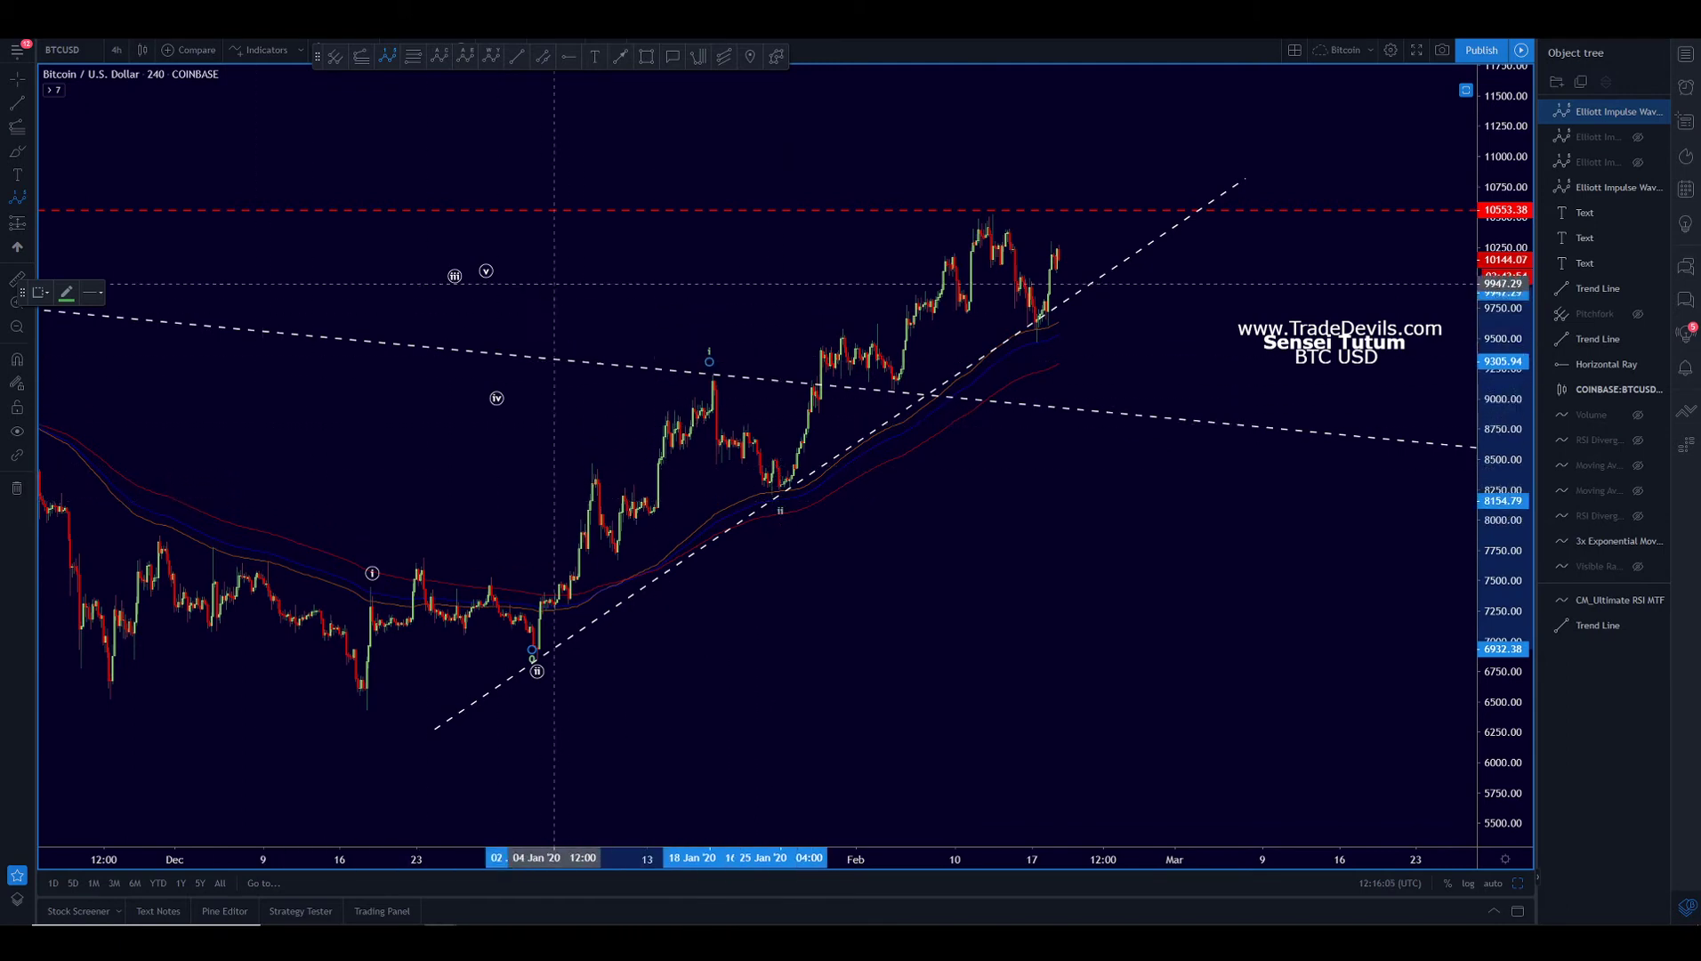
{"action": "left_click", "coordinate": [567, 262]}
{"action": "left_click", "coordinate": [510, 271]}
Step: Raise the new impulse wave's first point to about 9,399 and set its degree to Minuette
{"action": "left_click", "coordinate": [707, 345]}
{"action": "double_click", "coordinate": [708, 353]}
{"action": "left_click", "coordinate": [843, 525]}
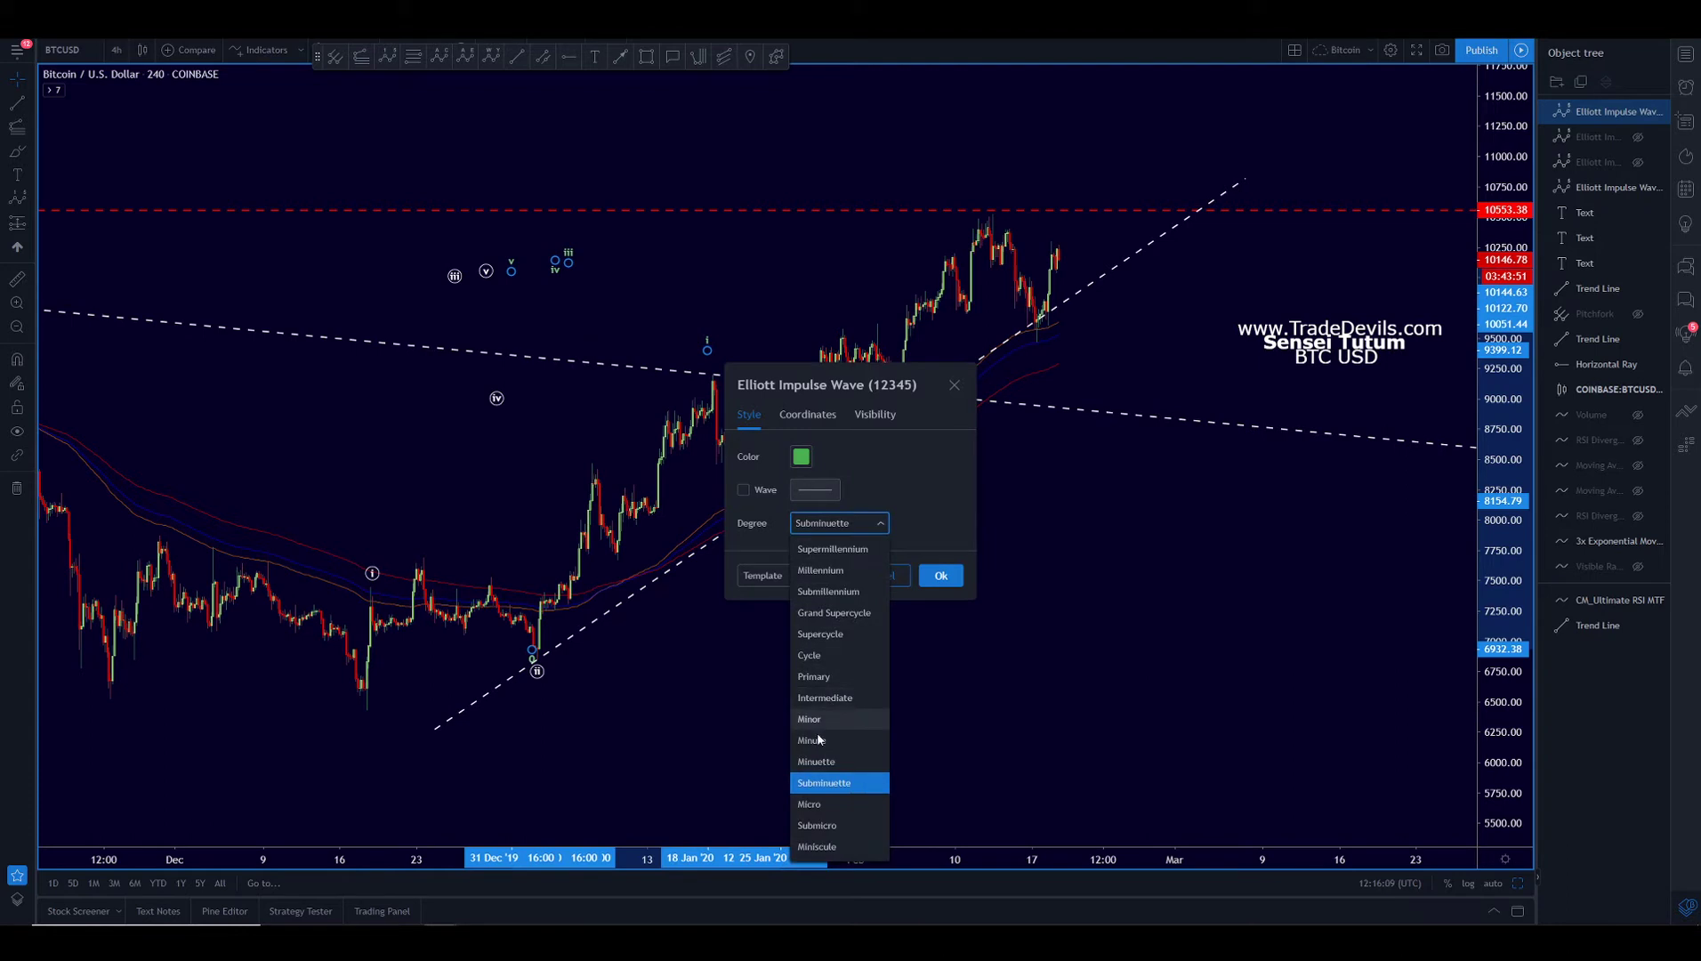
{"action": "left_click", "coordinate": [815, 762]}
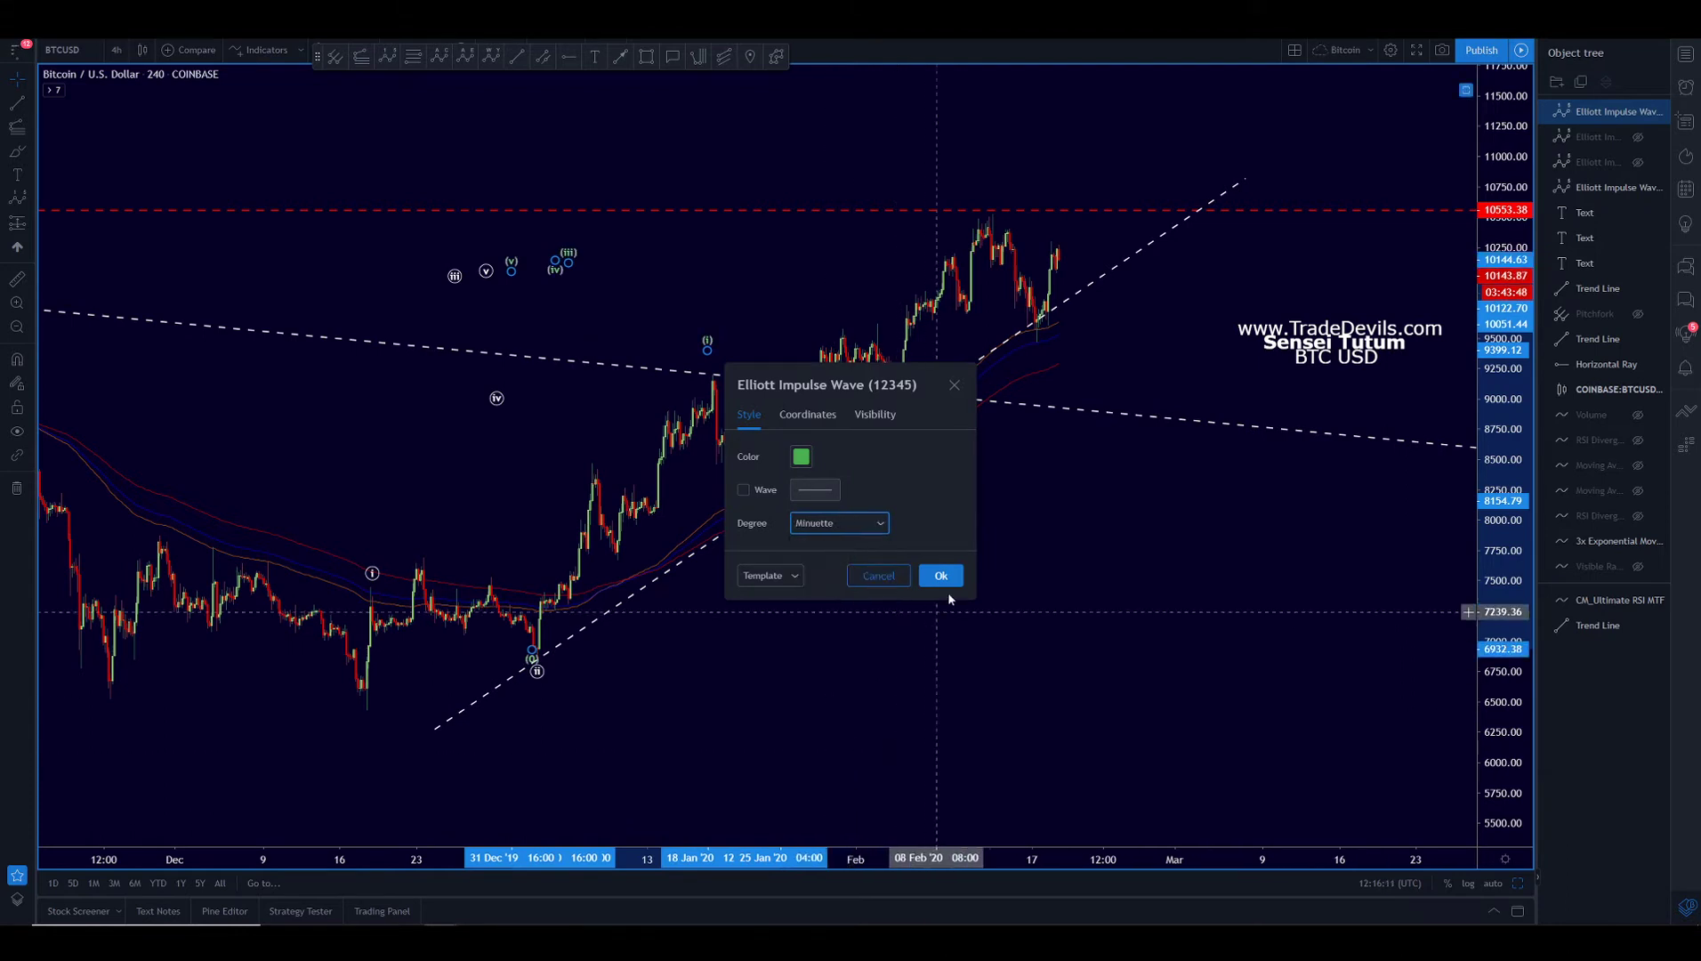
{"action": "left_click", "coordinate": [942, 576]}
Step: Draw another impulse wave from the late-January low to about 10,561 and back to about 9,530 in mid-February, parking the remaining points near 10,320 in mid-January
{"action": "left_click", "coordinate": [383, 57]}
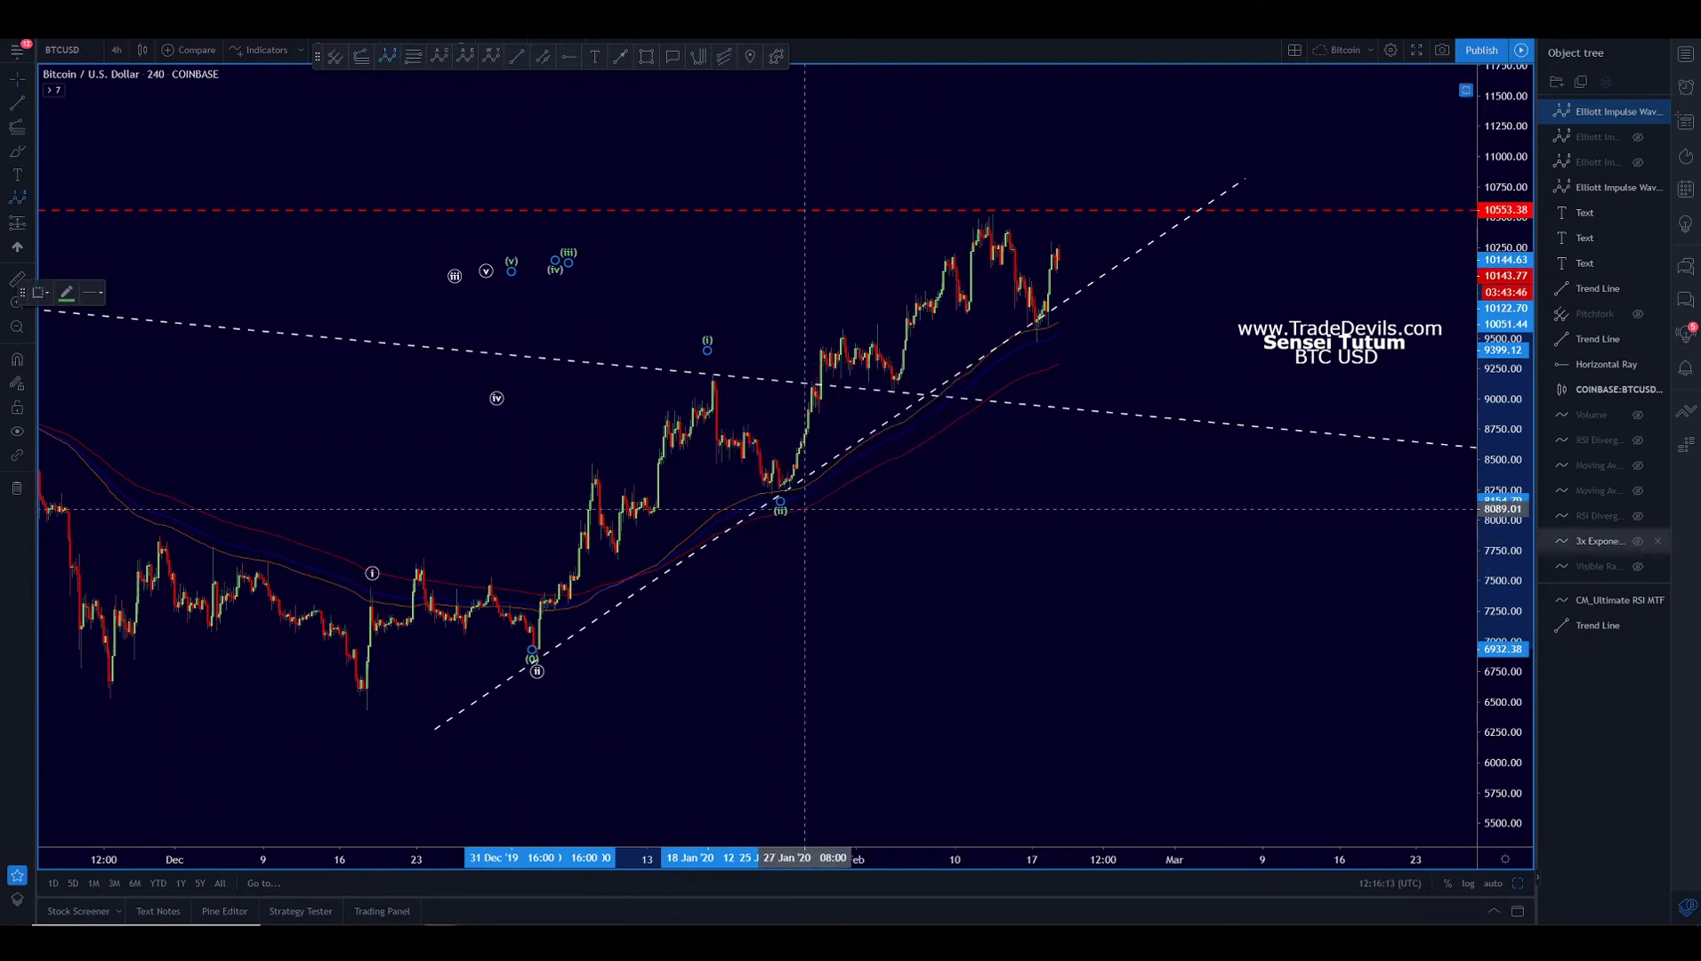
{"action": "left_click", "coordinate": [781, 491]}
{"action": "left_click", "coordinate": [979, 209]}
{"action": "left_click", "coordinate": [1037, 325]}
{"action": "left_click", "coordinate": [687, 239]}
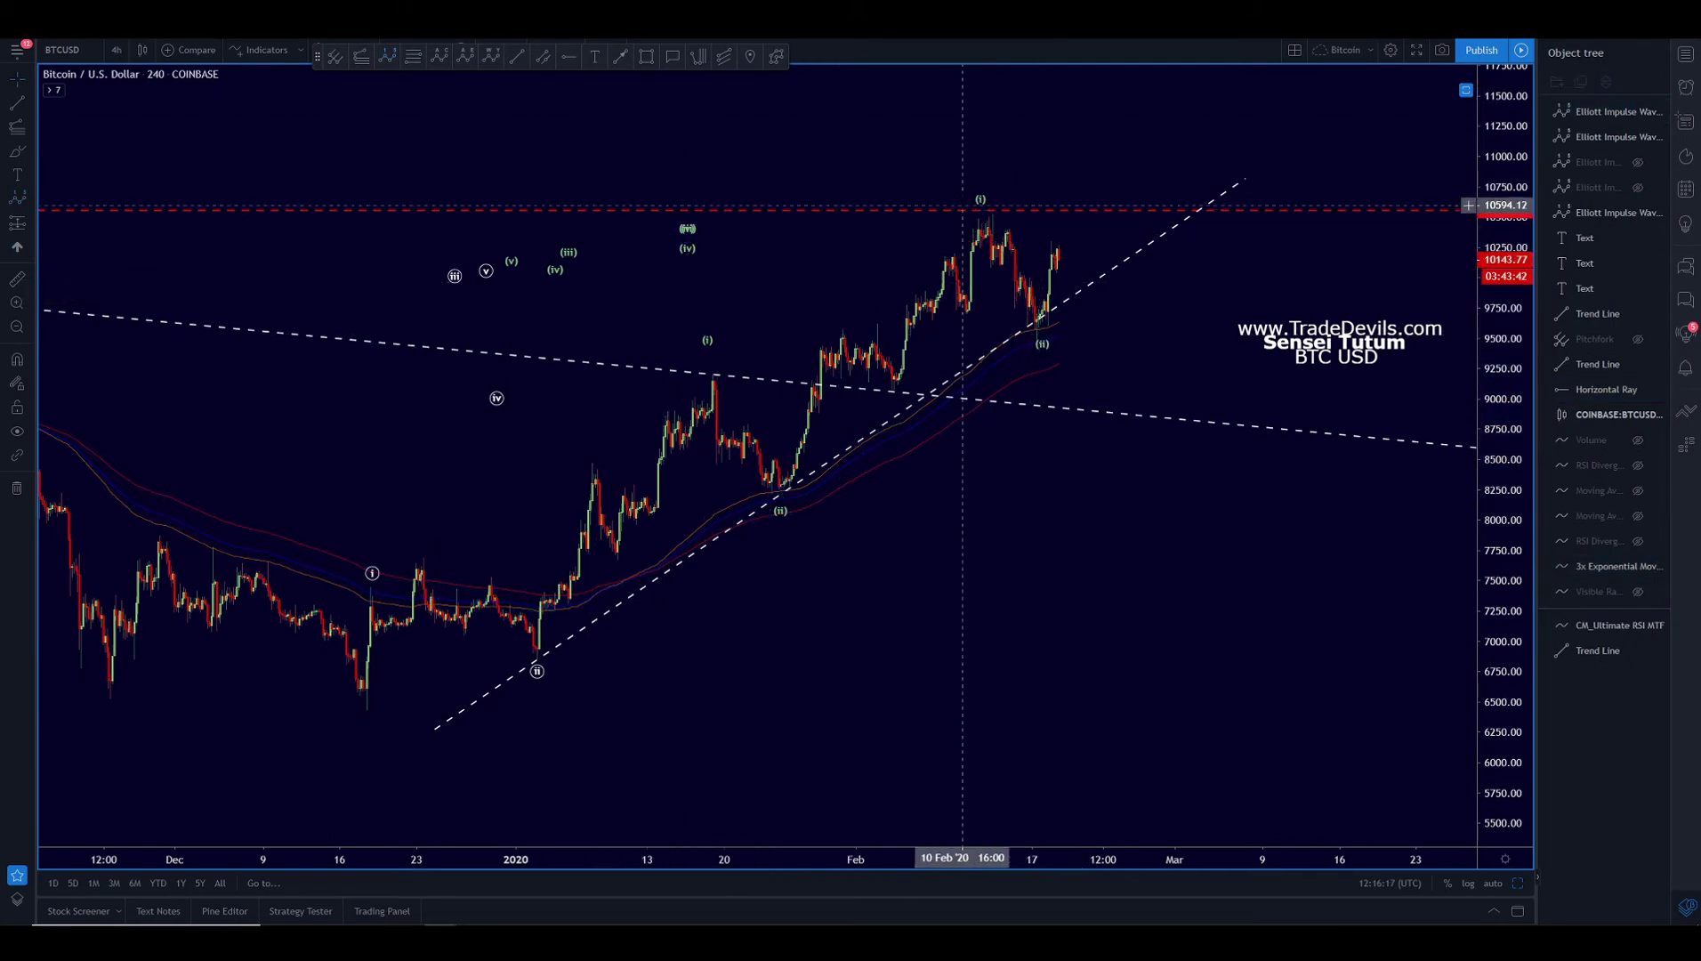
Step: Colour the newest impulse wave cyan and shift its (i) point onto the February peak
{"action": "left_click", "coordinate": [980, 209]}
{"action": "double_click", "coordinate": [980, 209]}
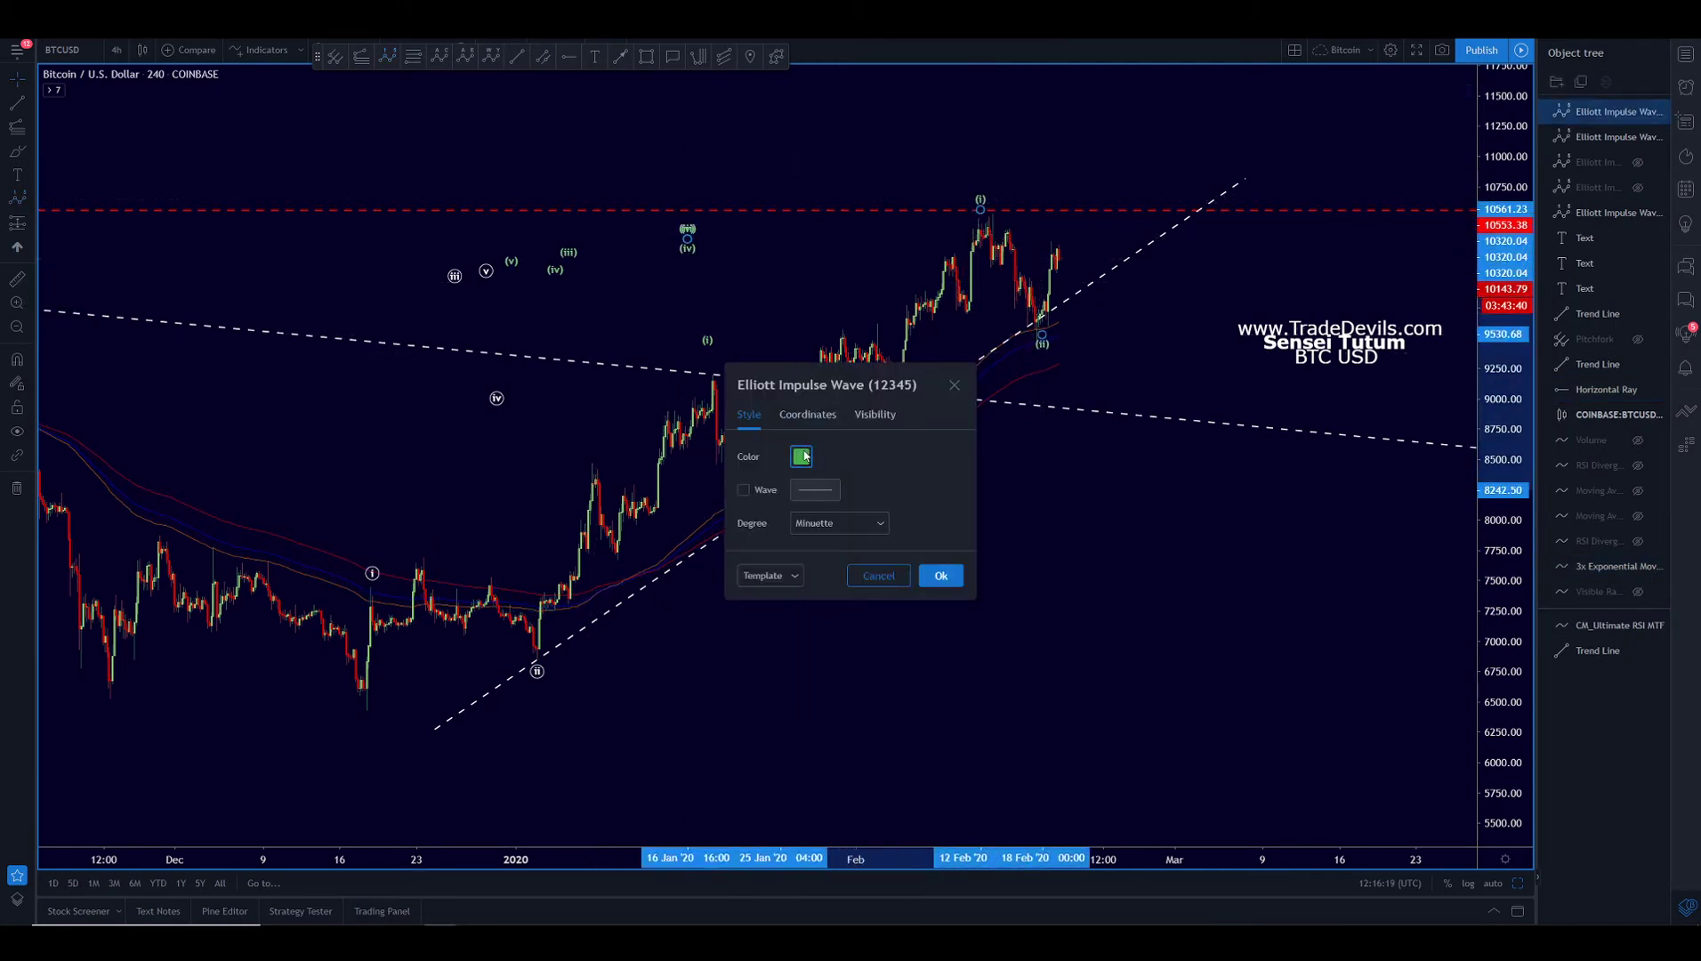
{"action": "left_click", "coordinate": [802, 456]}
{"action": "left_click", "coordinate": [1025, 454]}
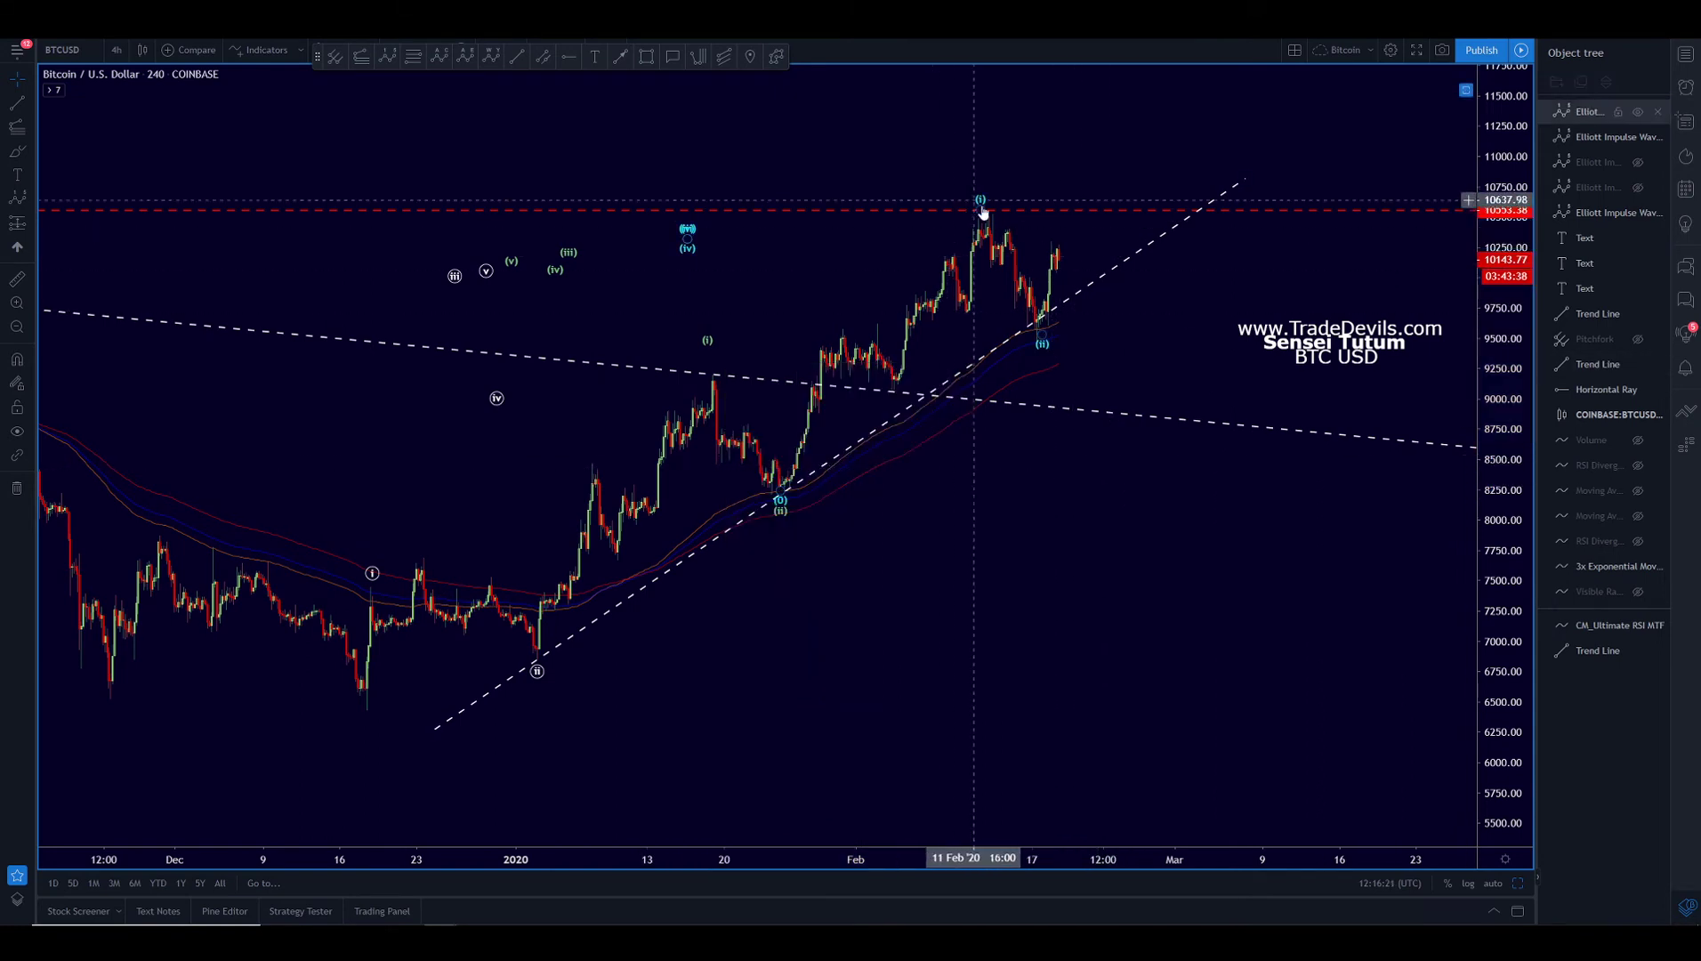
{"action": "left_click_drag", "start_coordinate": [980, 209], "coordinate": [992, 210]}
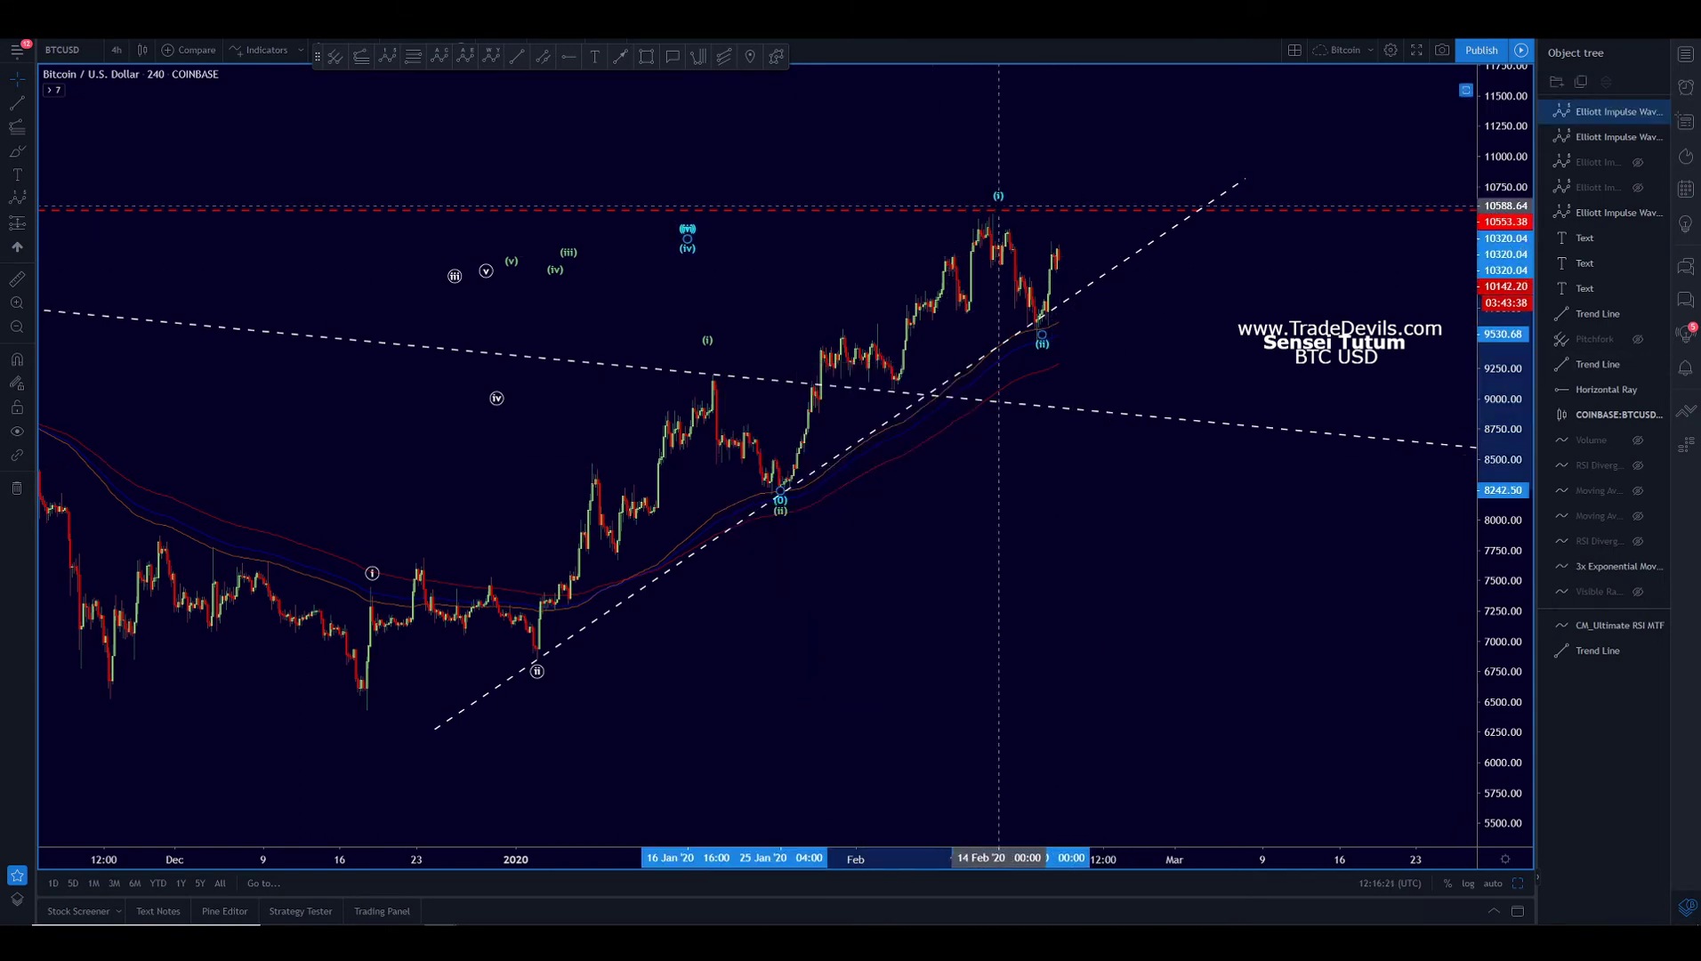
Step: Lower the green wave (ii) point slightly beneath the late-January low
{"action": "left_click", "coordinate": [780, 505]}
{"action": "left_click", "coordinate": [899, 558]}
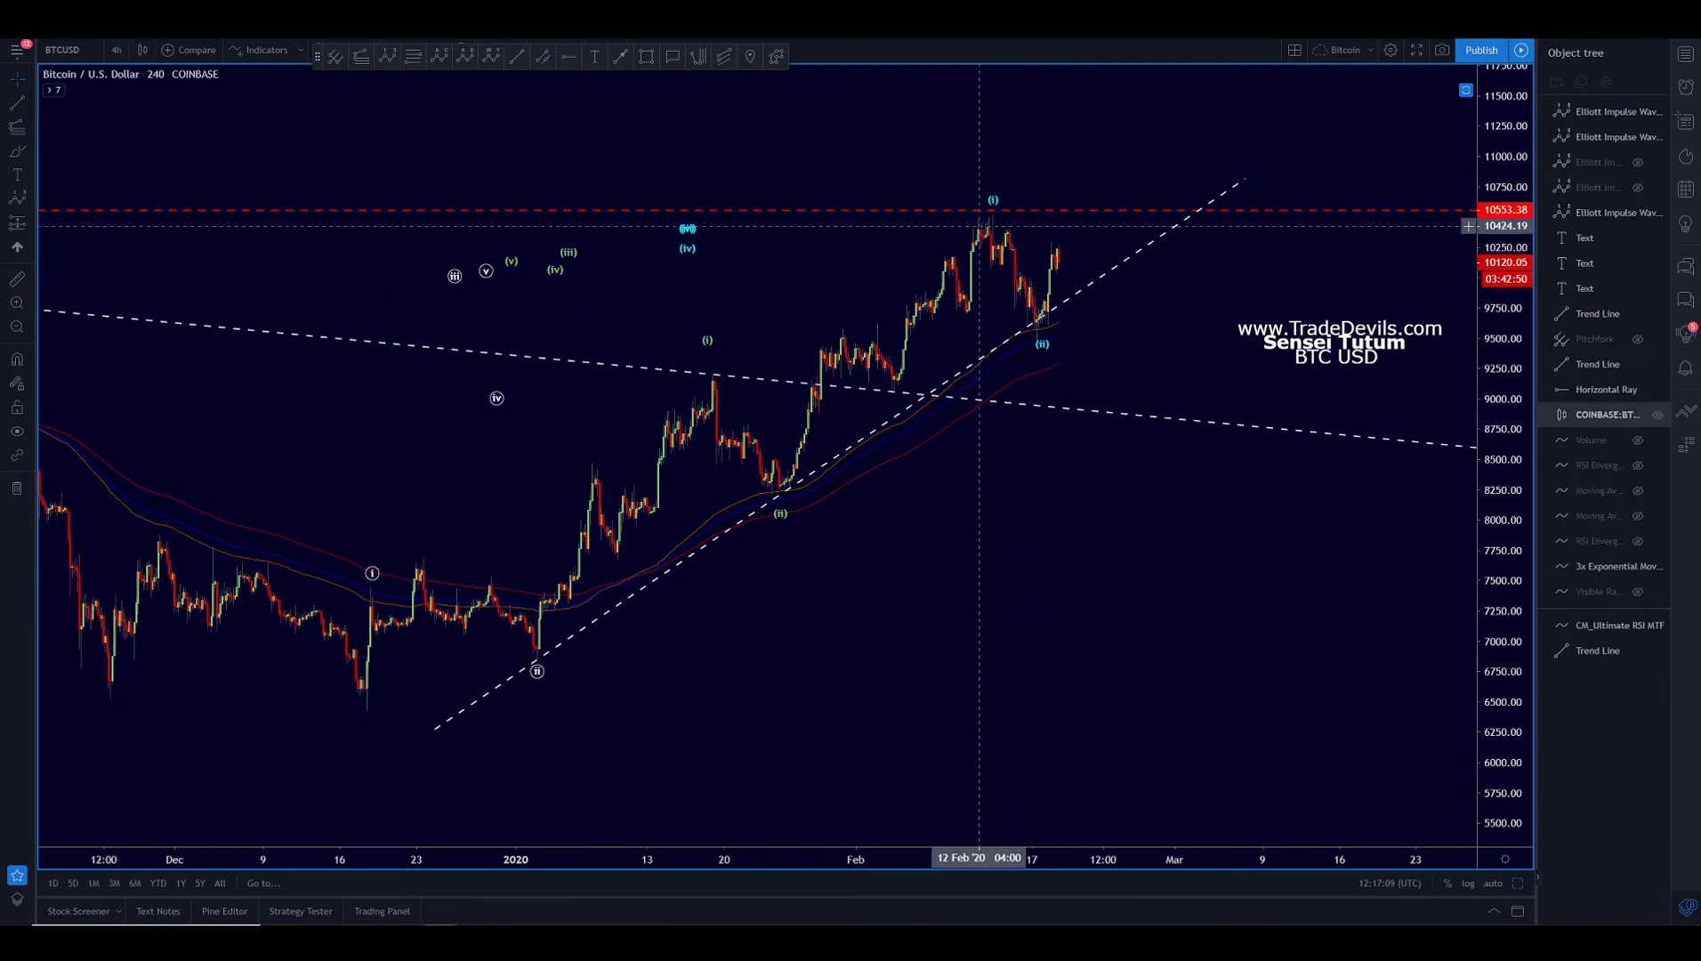
{"action": "left_click", "coordinate": [1017, 331]}
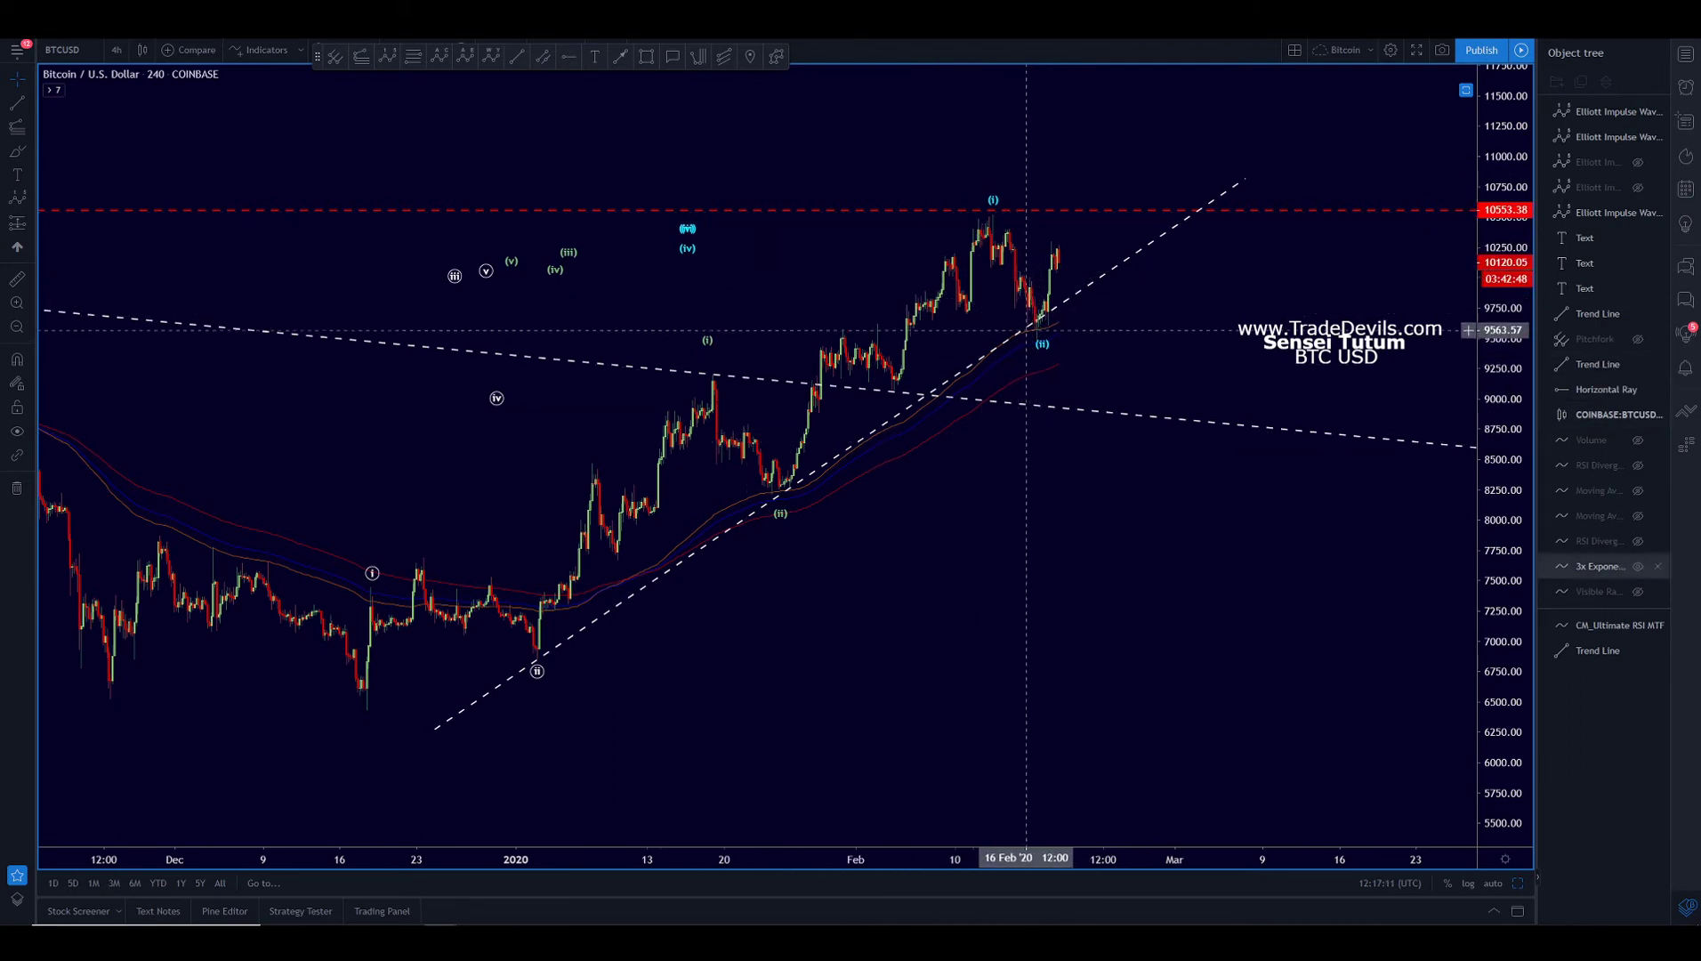
{"action": "key", "text": "Escape"}
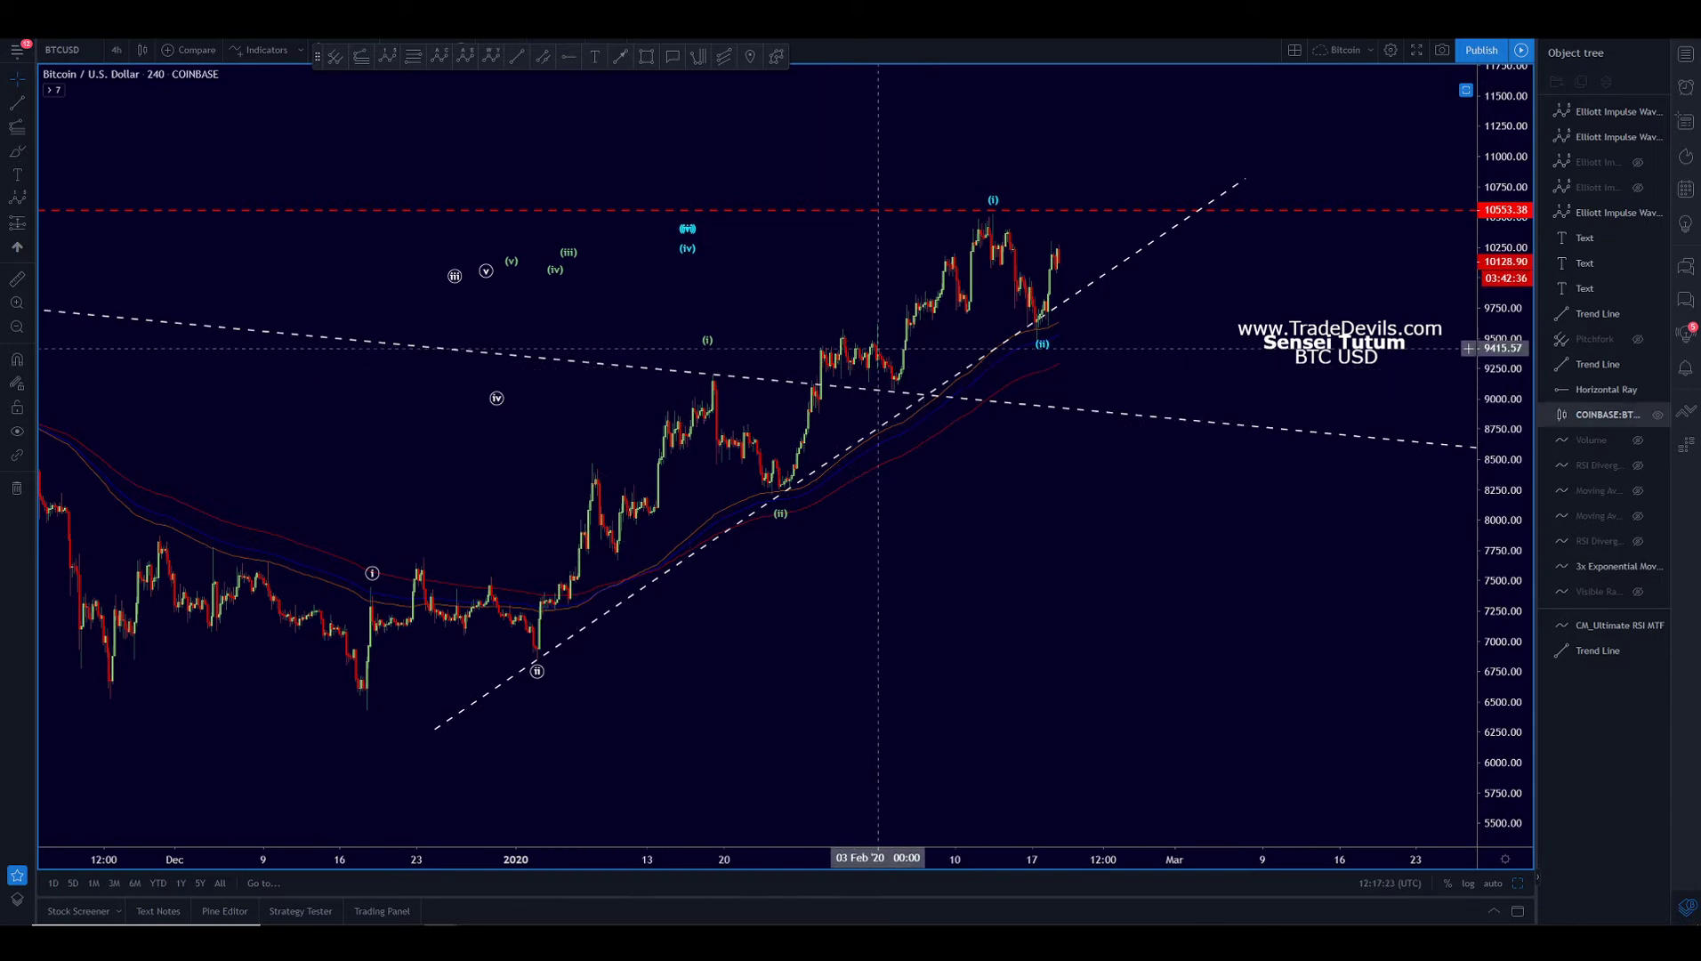
Step: Draw a trend-based Fib extension from about 6,845 near circled ii to about 9,196 near green (i), projected from about 8,193 at green (ii)'s level
{"action": "left_click", "coordinate": [361, 56]}
{"action": "left_click", "coordinate": [557, 663]}
{"action": "left_click", "coordinate": [740, 378]}
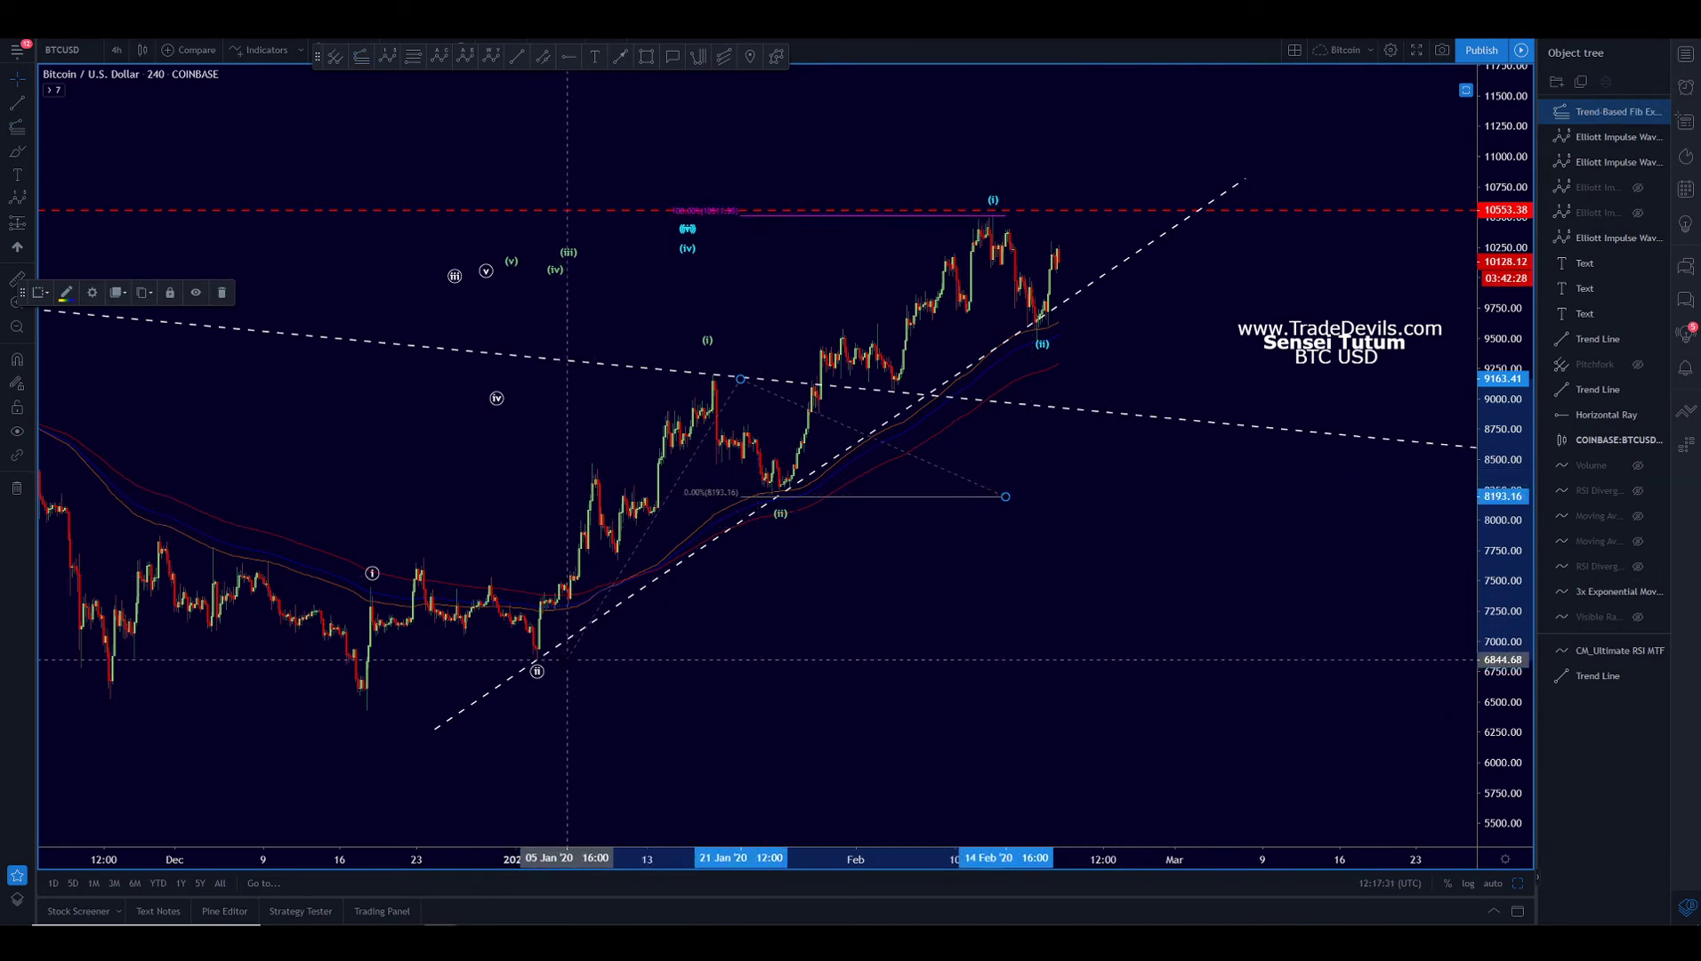
{"action": "left_click_drag", "start_coordinate": [741, 378], "coordinate": [742, 375]}
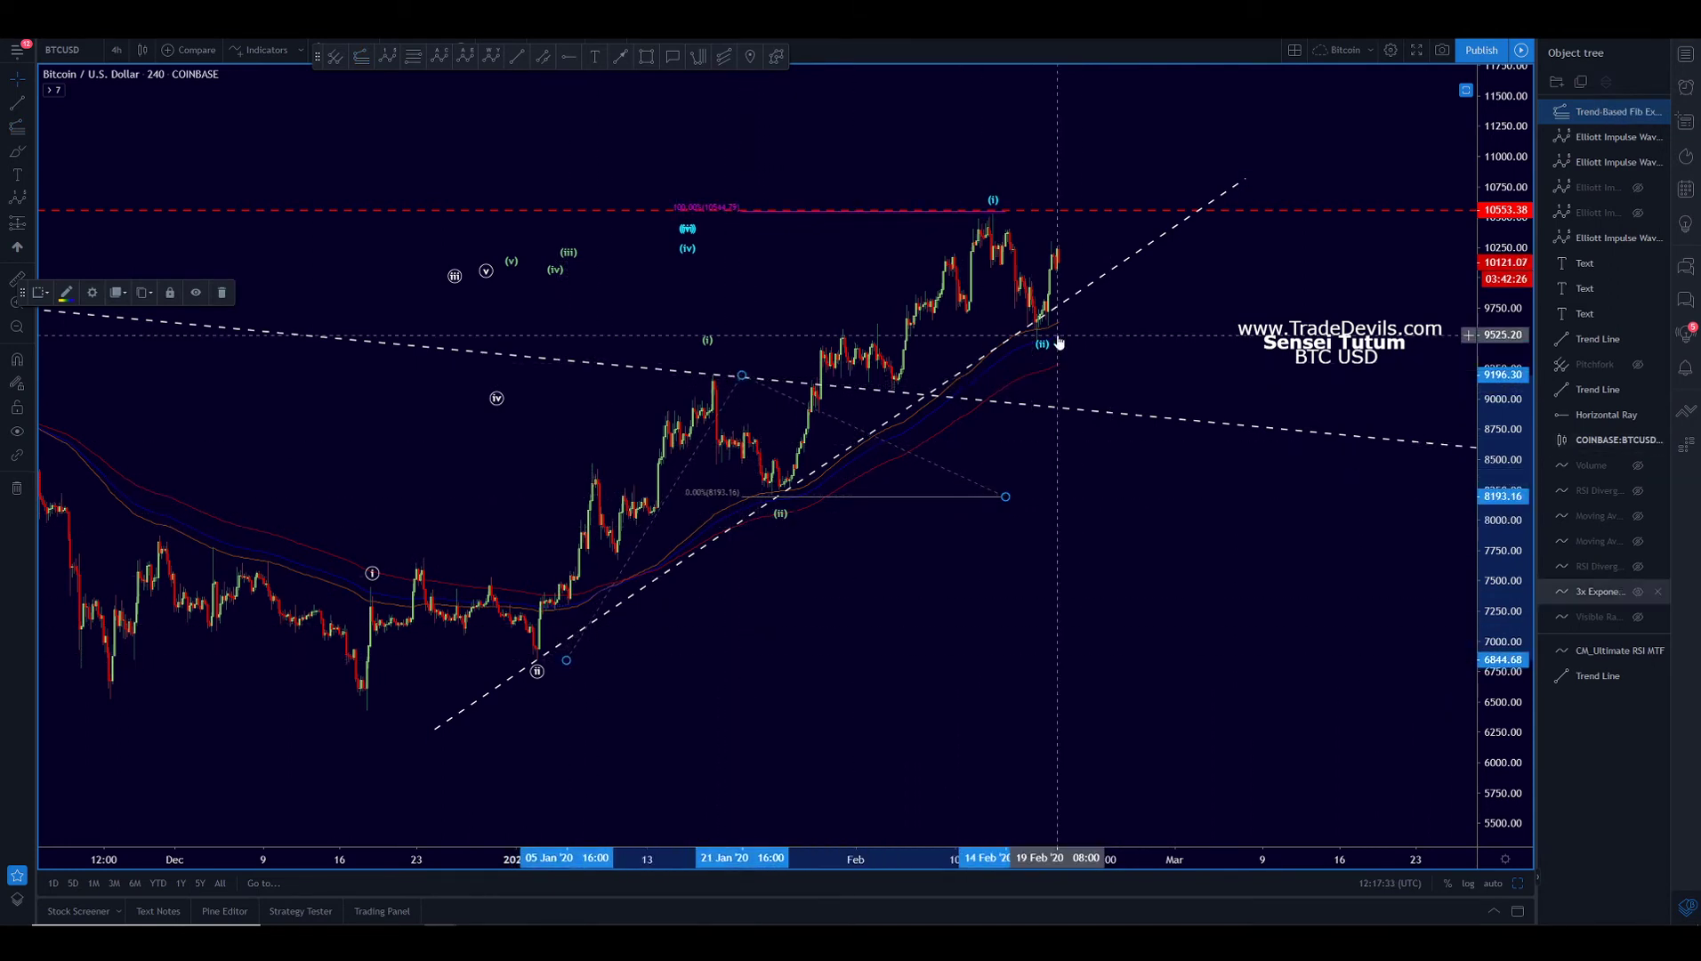
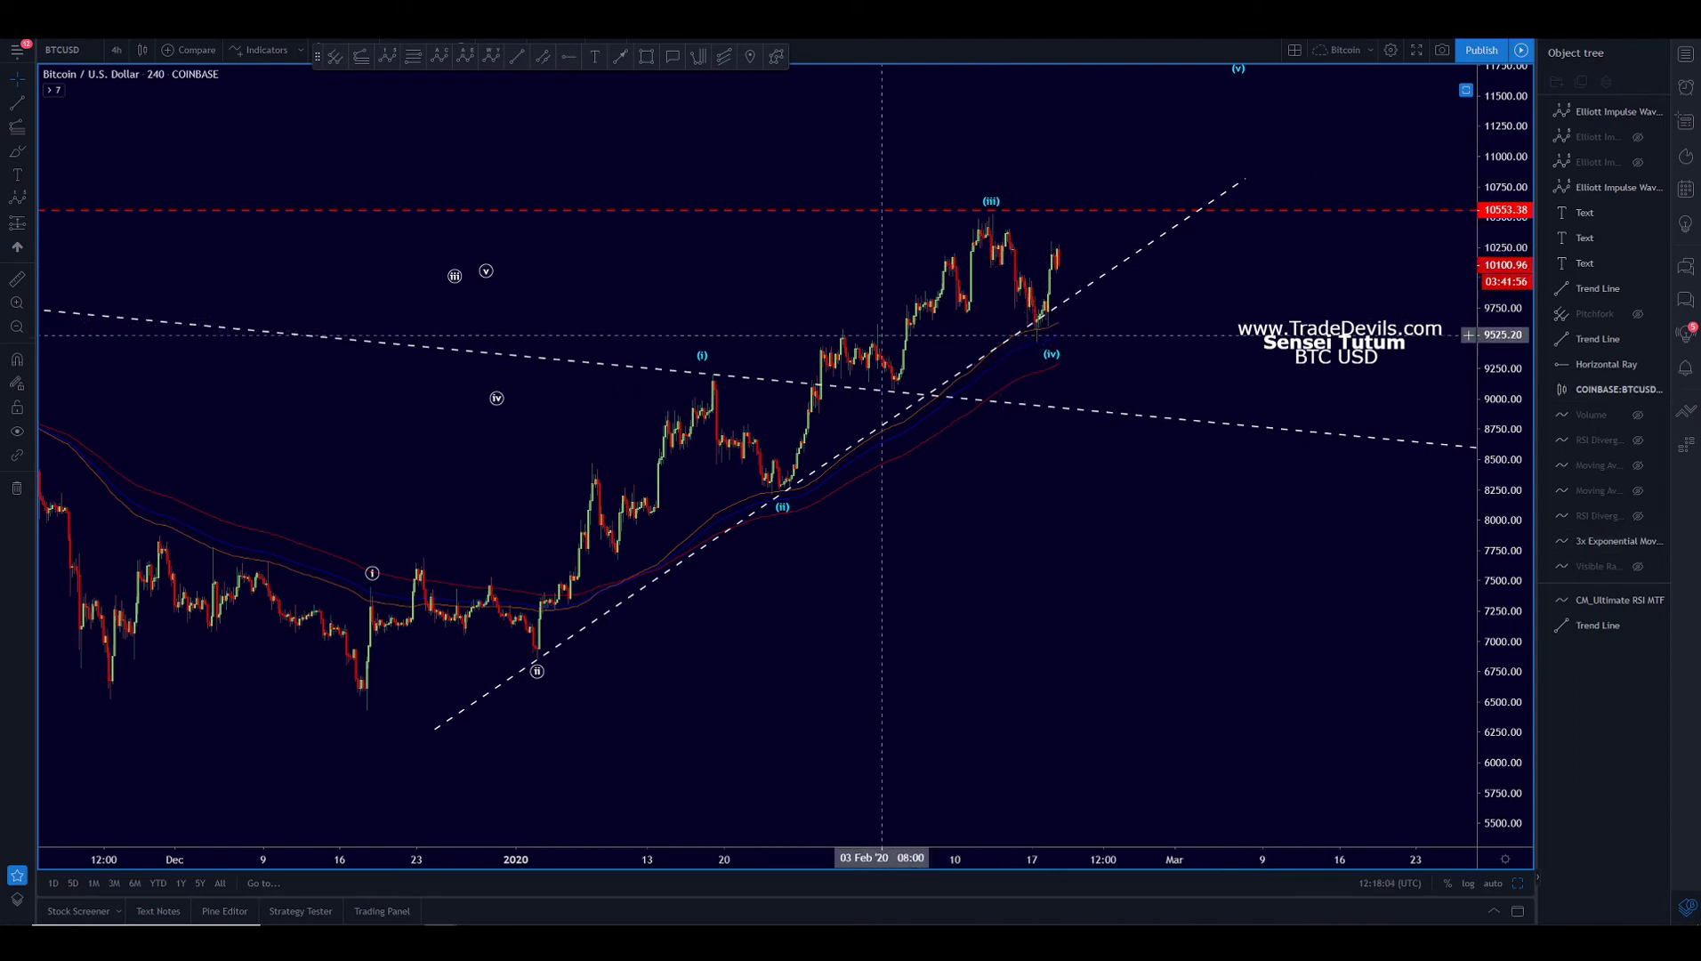
Step: Check the wave (iv) pullback with a temporary Fib retracement from about 8,188 to about 10,528, and remove it
{"action": "left_click", "coordinate": [411, 58]}
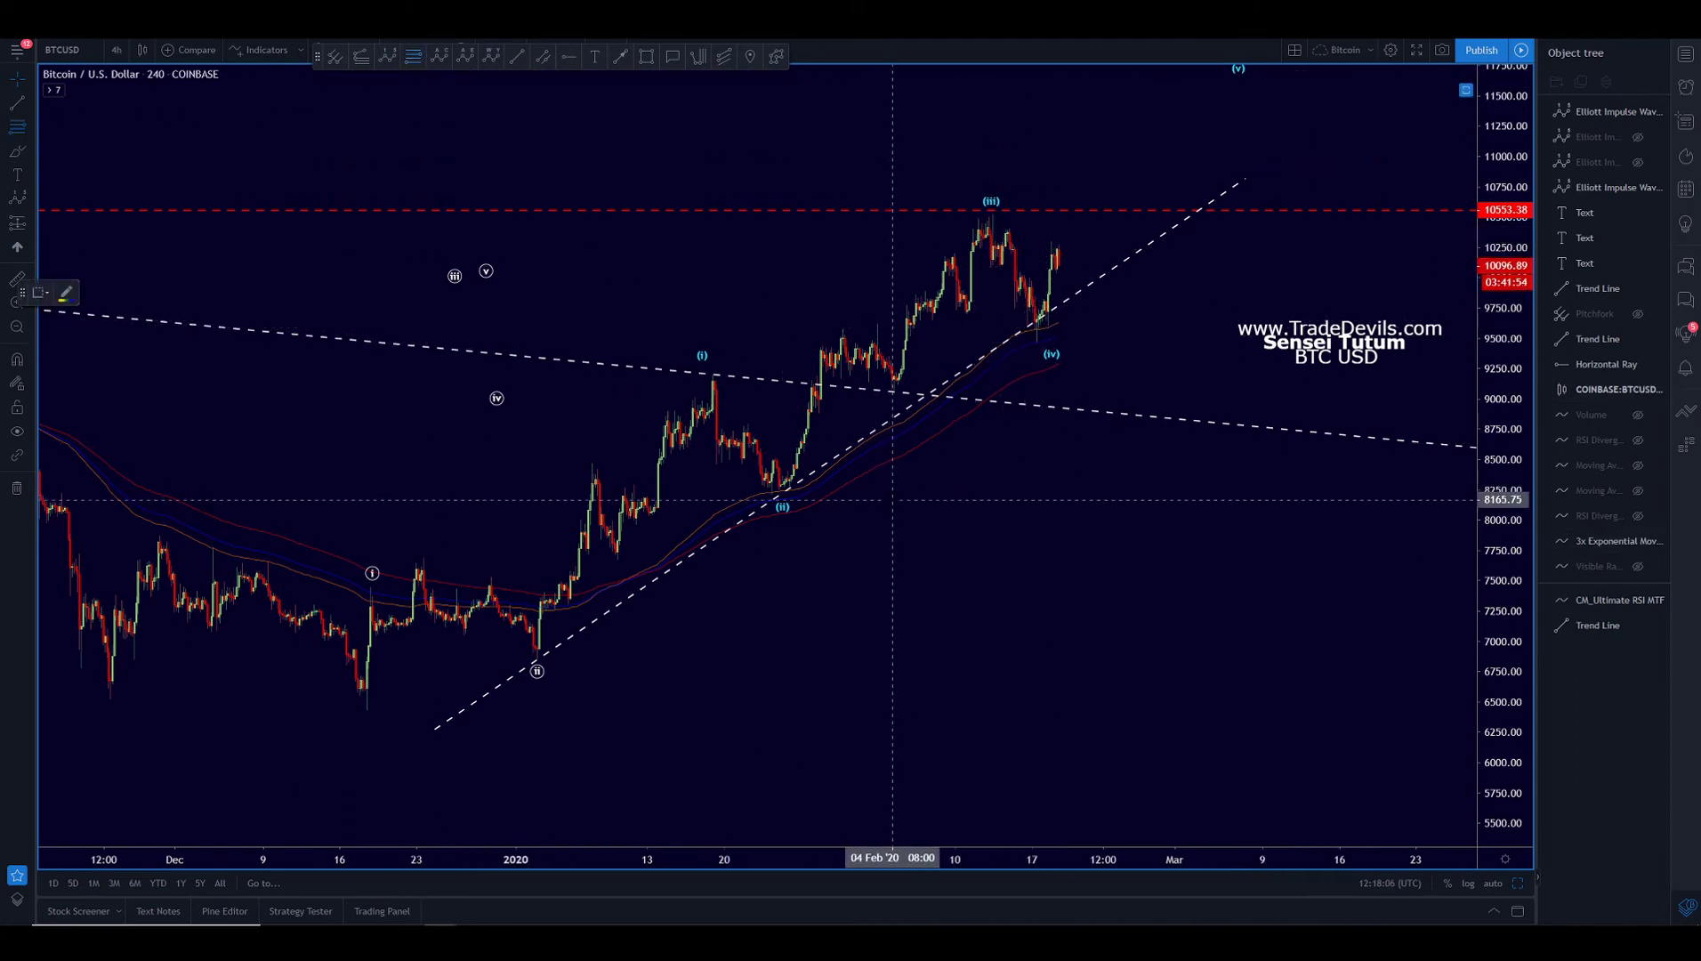
{"action": "left_click", "coordinate": [893, 496]}
{"action": "left_click", "coordinate": [1208, 214]}
{"action": "left_click", "coordinate": [1238, 265]}
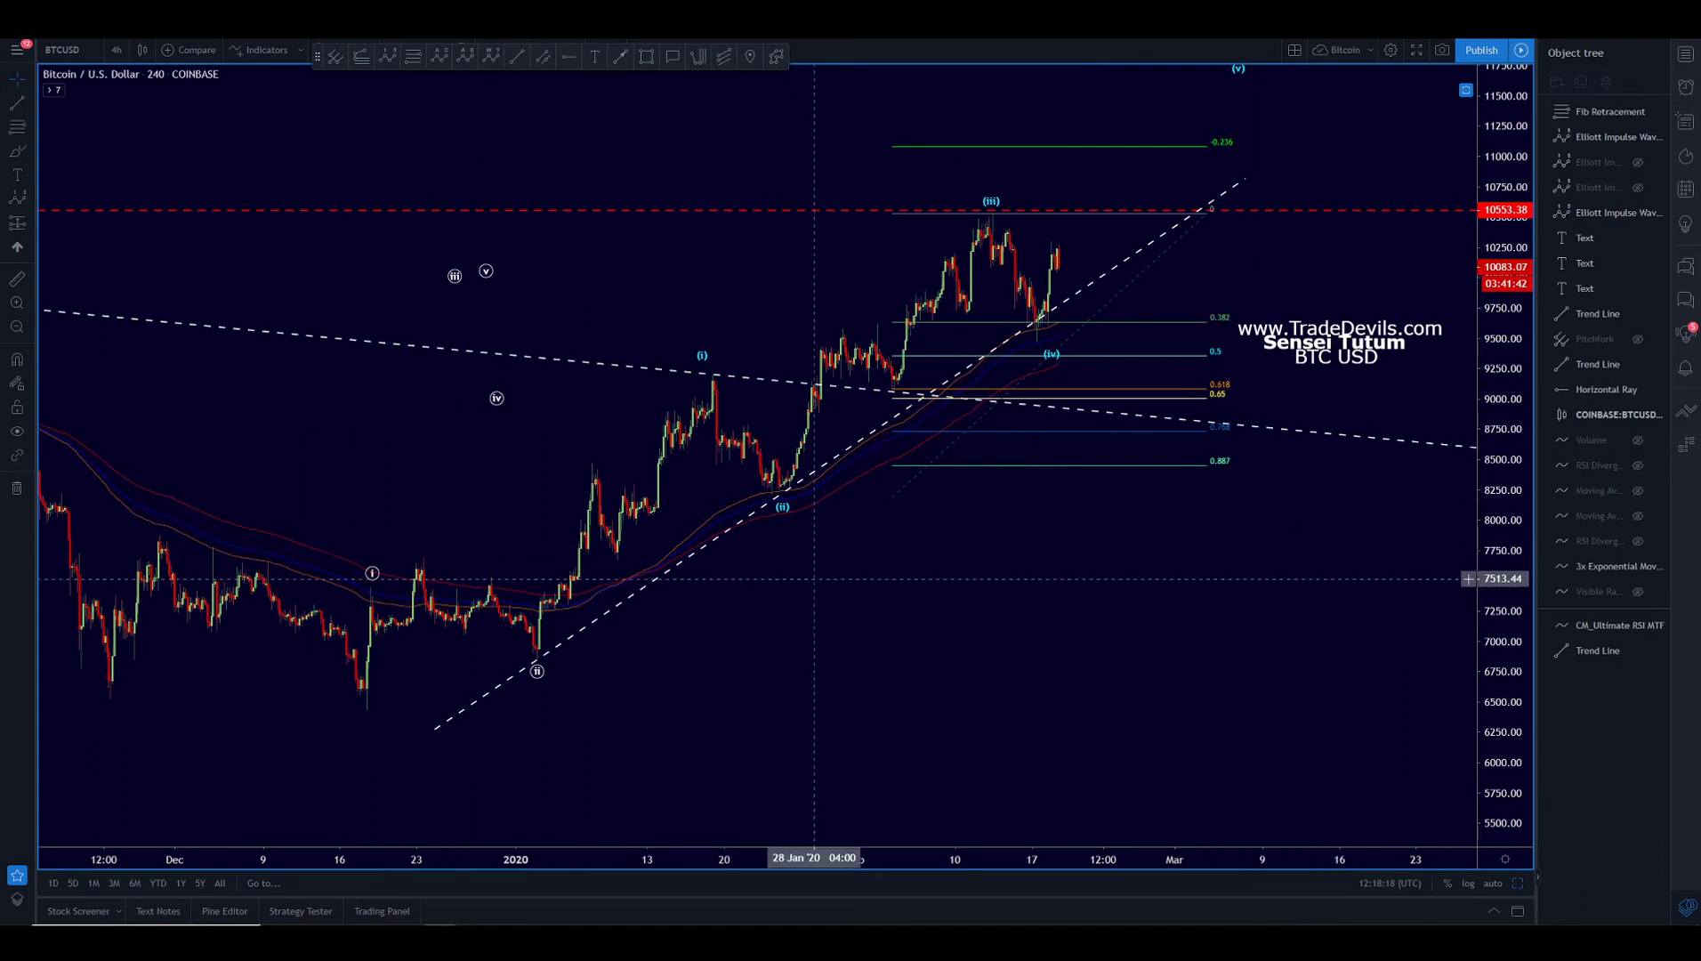
{"action": "left_click", "coordinate": [985, 466]}
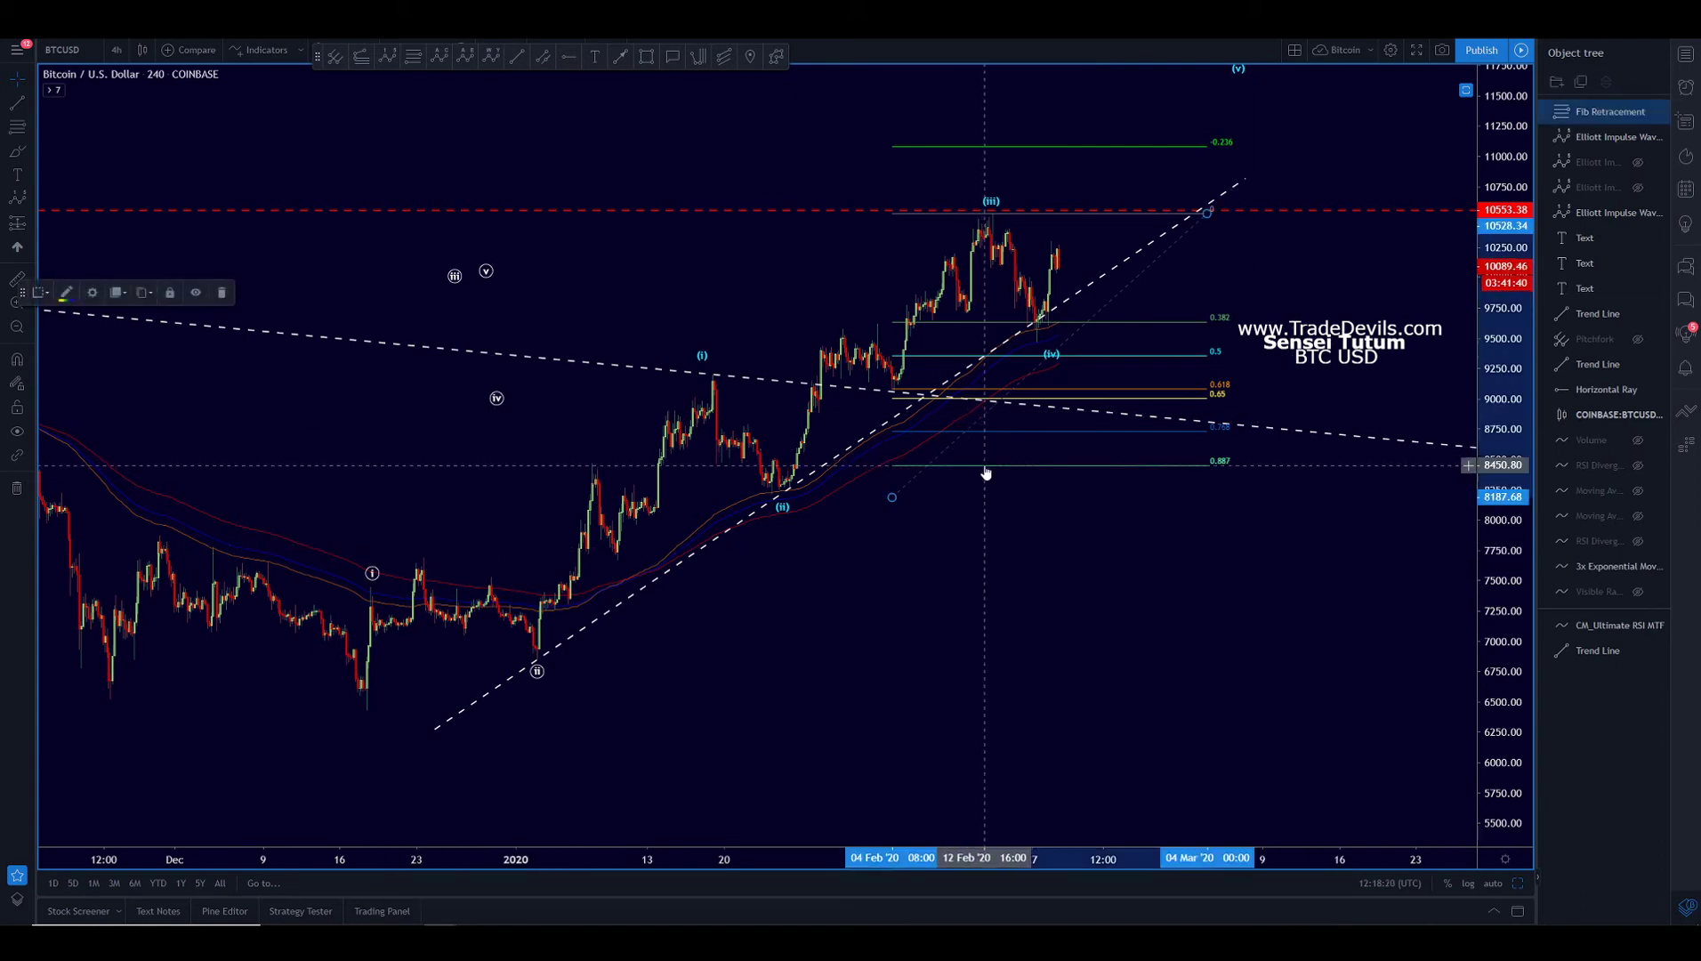
{"action": "key", "text": "Delete"}
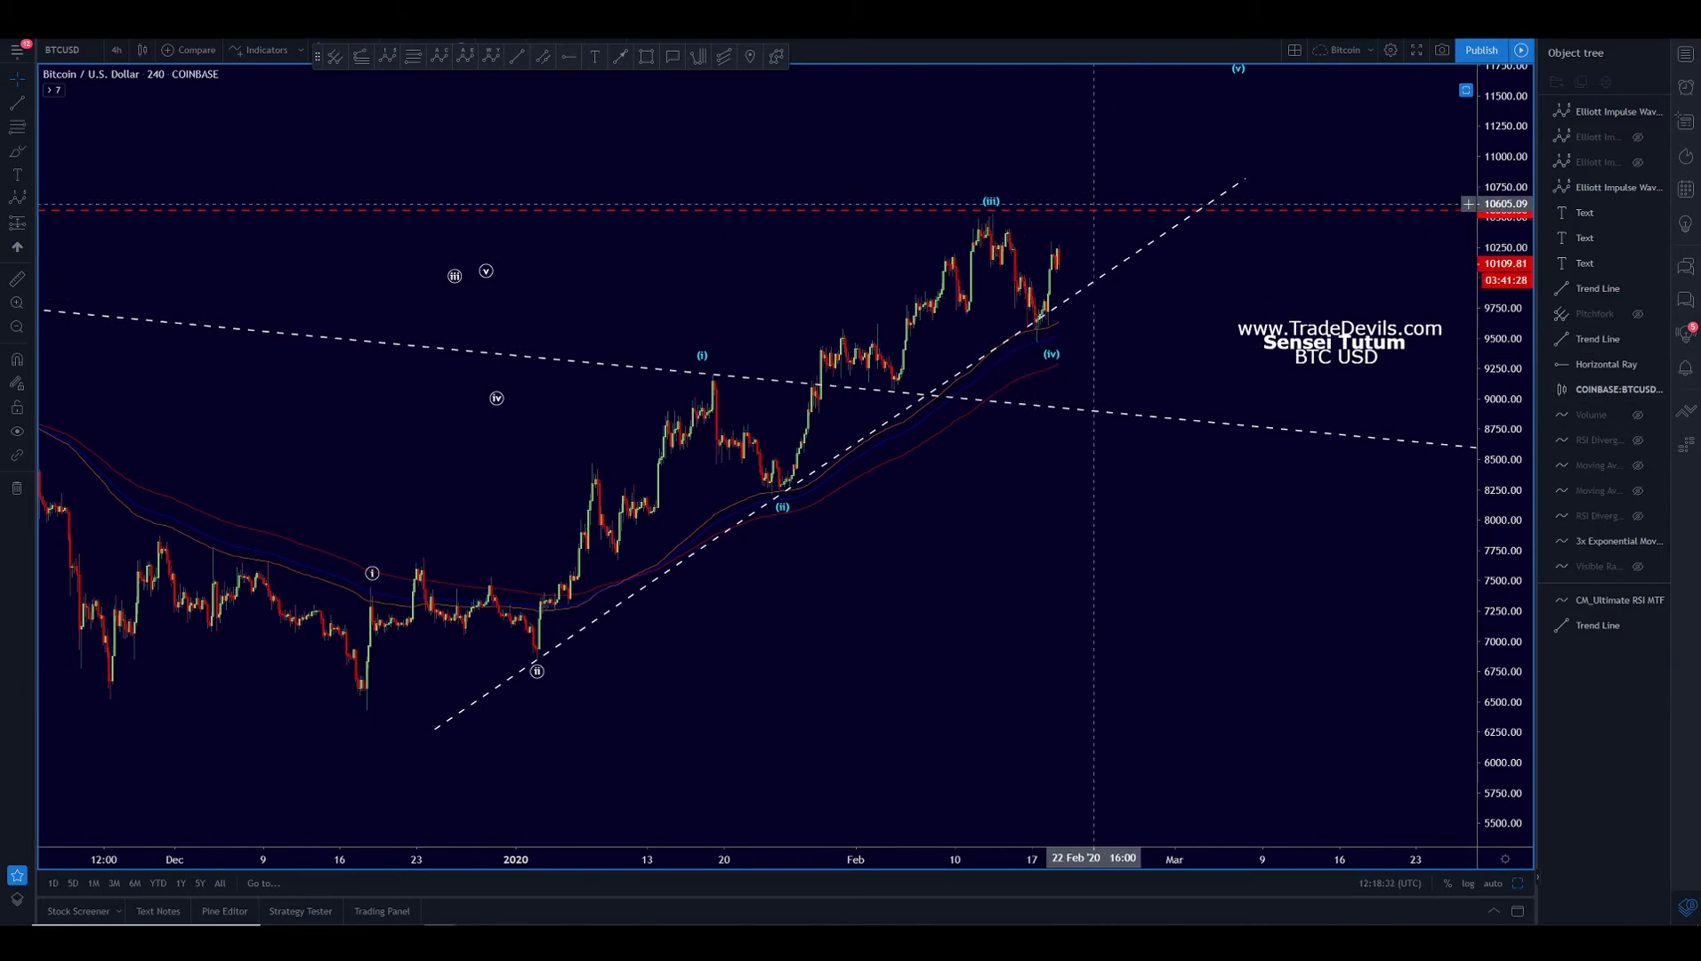
Step: Move the cyan wave (iv) point to about 9,580 on 25 February and the (v) point to about 12,200 in mid-March
{"action": "left_click_drag", "start_coordinate": [1052, 347], "coordinate": [1121, 329]}
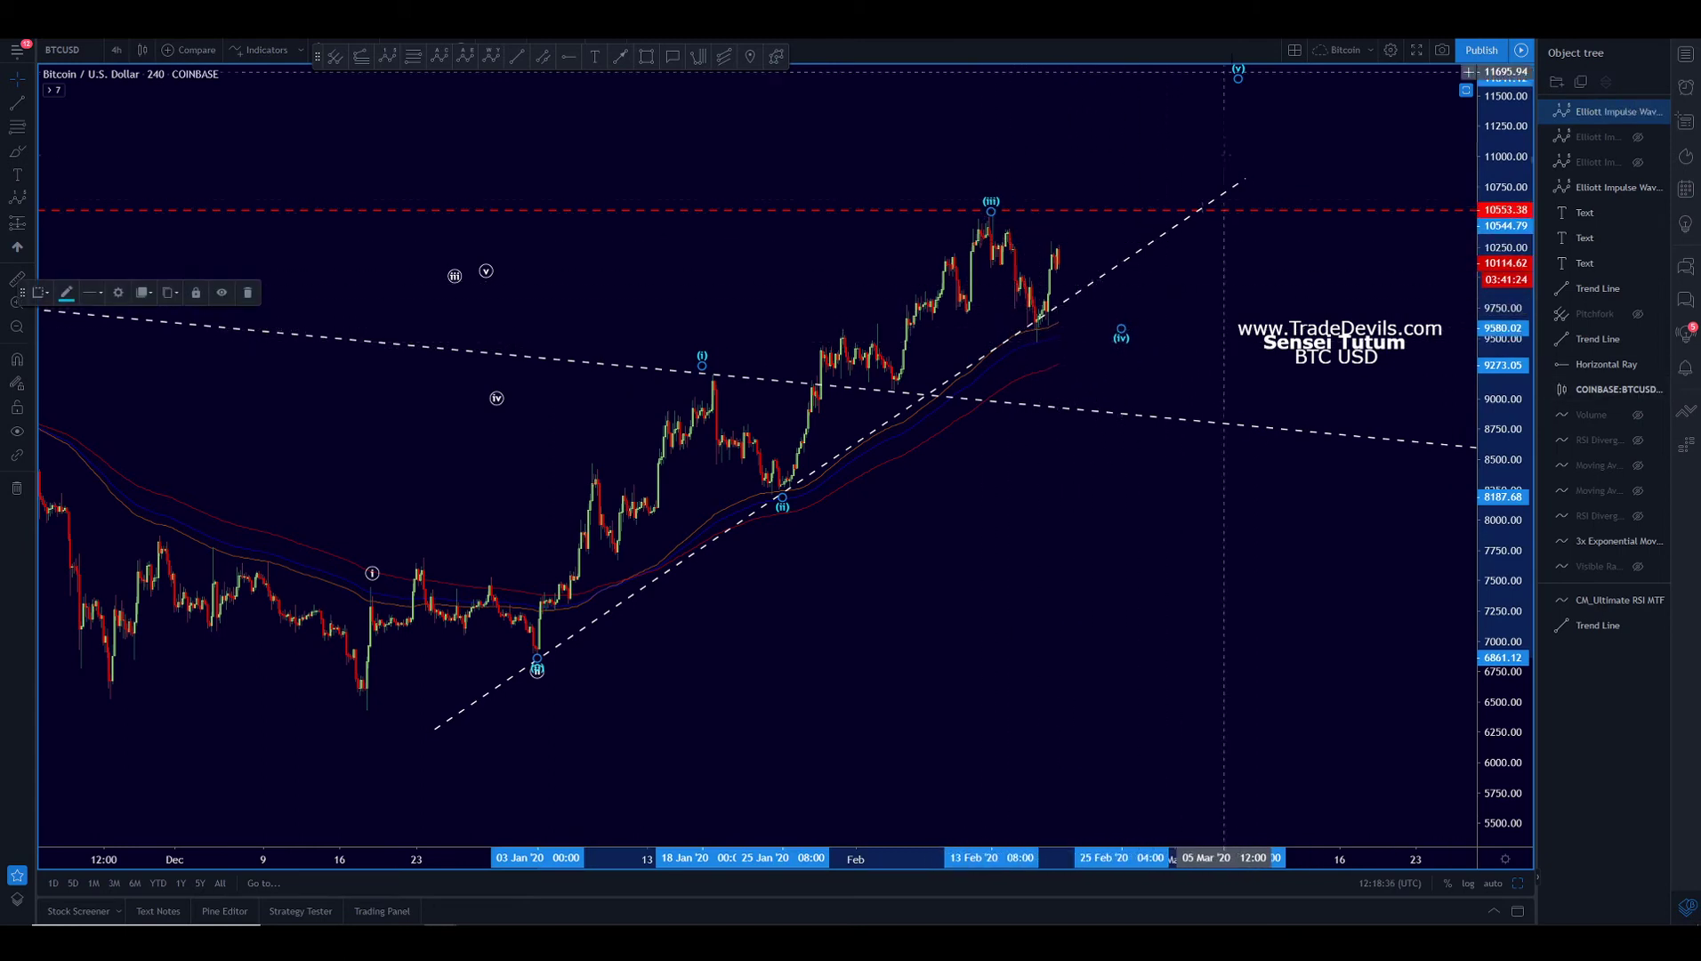
{"action": "left_click_drag", "start_coordinate": [1233, 120], "coordinate": [1141, 180]}
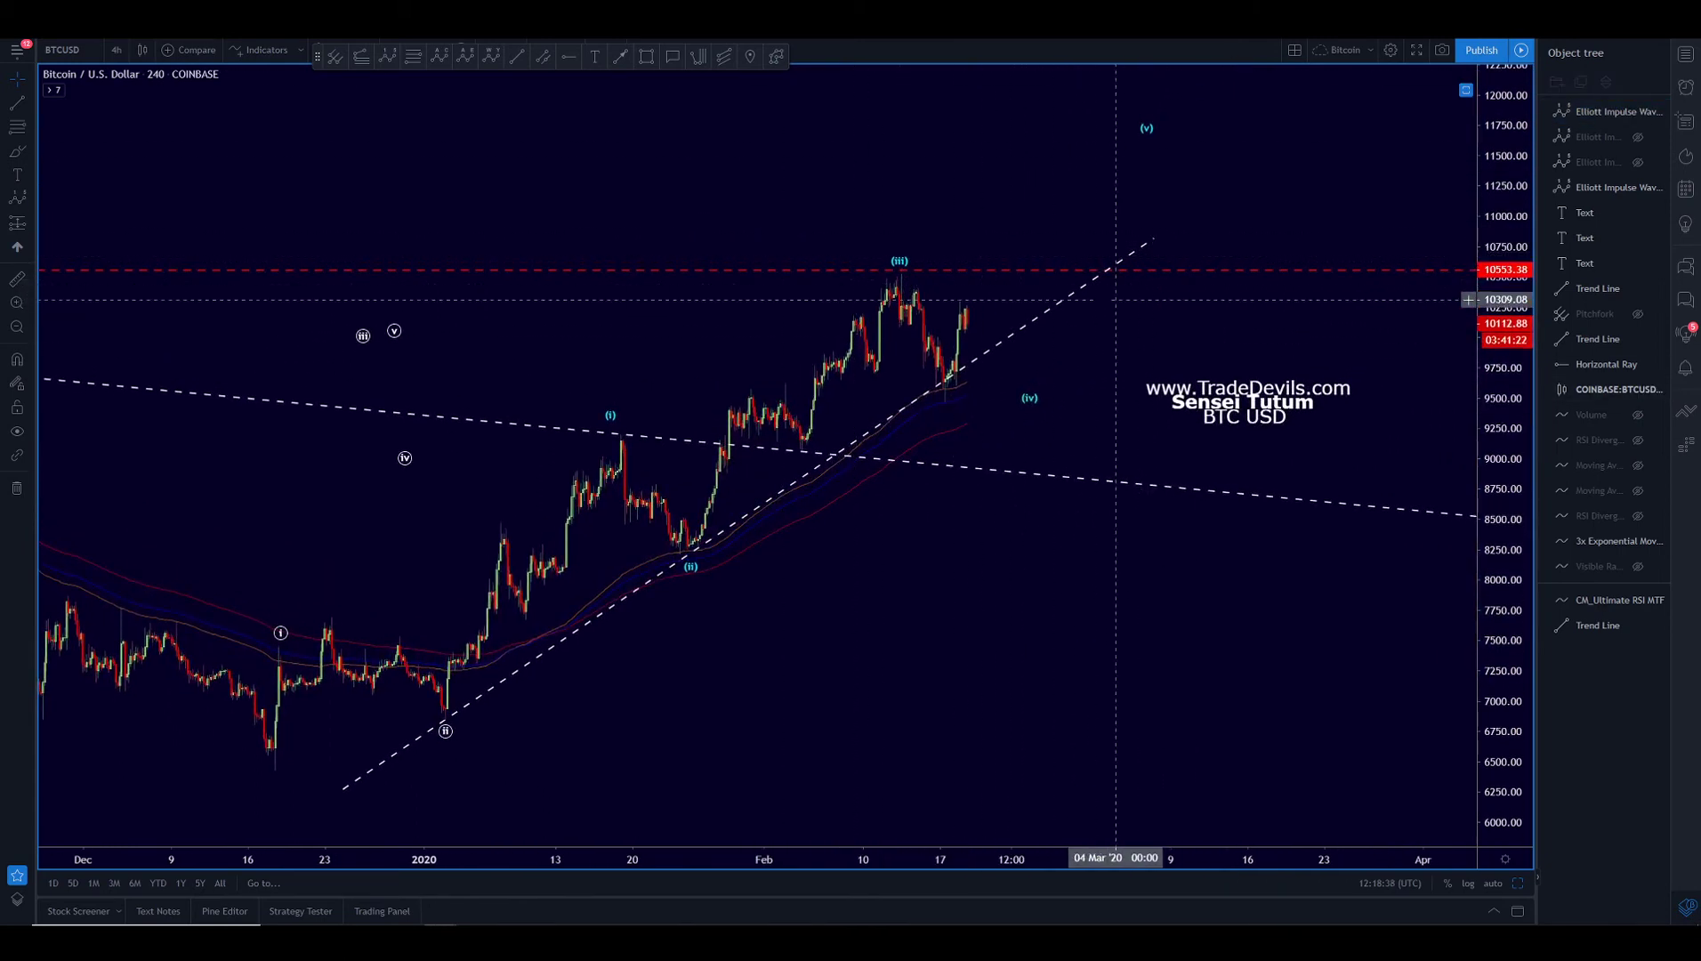
{"action": "left_click_drag", "start_coordinate": [1149, 135], "coordinate": [1208, 135]}
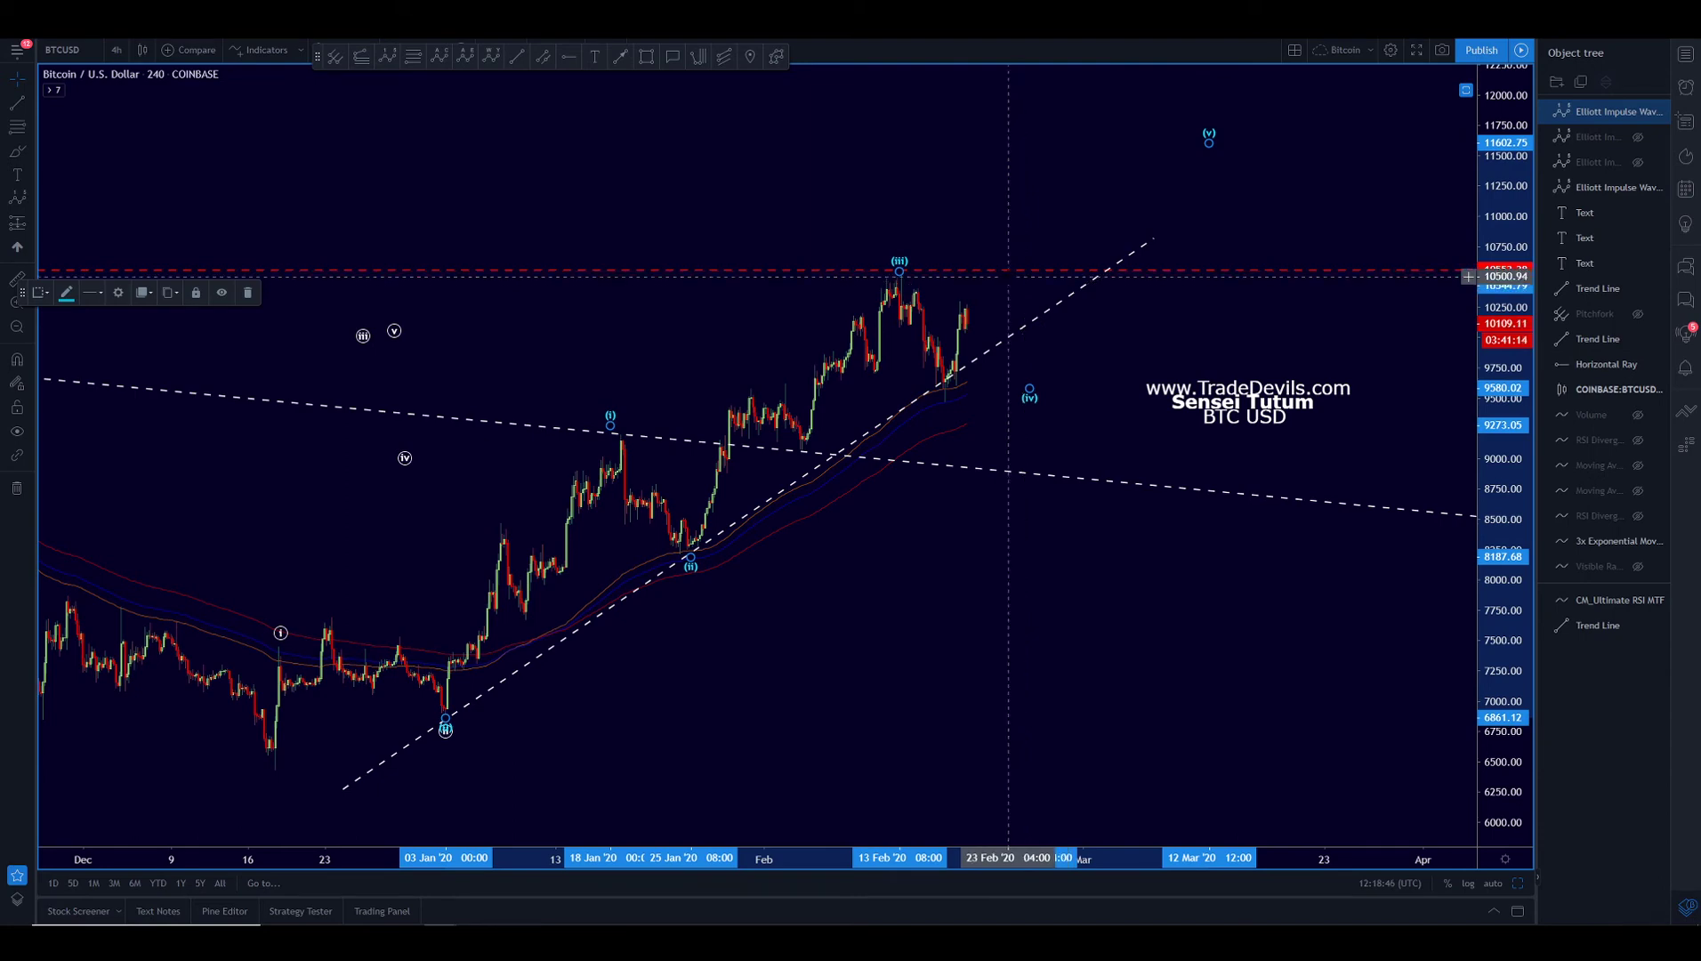
{"action": "mouse_move", "coordinate": [1208, 143]}
{"action": "left_mouse_down"}
{"action": "mouse_move", "coordinate": [1252, 104]}
{"action": "mouse_move", "coordinate": [1177, 216]}
{"action": "mouse_move", "coordinate": [1160, 187]}
{"action": "mouse_move", "coordinate": [1183, 166]}
{"action": "left_mouse_up"}
{"action": "left_click", "coordinate": [1211, 285]}
{"action": "left_click_drag", "start_coordinate": [1204, 296], "coordinate": [1273, 219]}
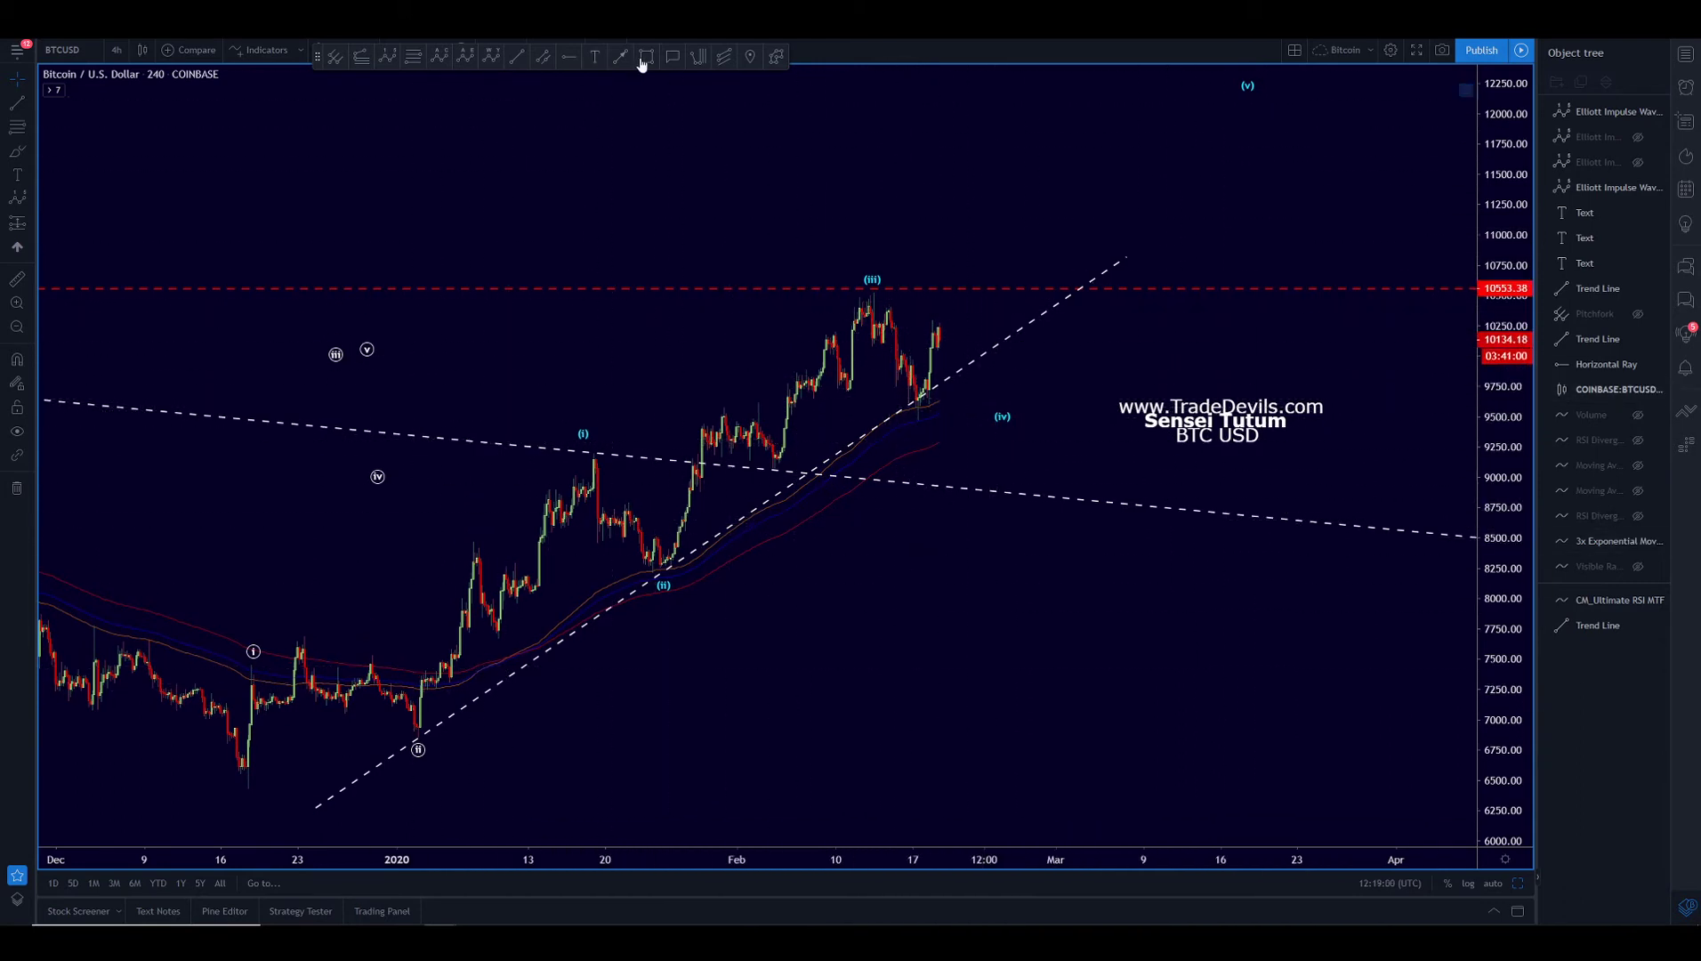
Step: Draw a zigzag polyline from the wave (iii) peak down to about 9,470, up to about 10,720 and back to about 9,680
{"action": "left_click", "coordinate": [777, 57]}
{"action": "left_click", "coordinate": [867, 303]}
{"action": "double_click", "coordinate": [918, 400]}
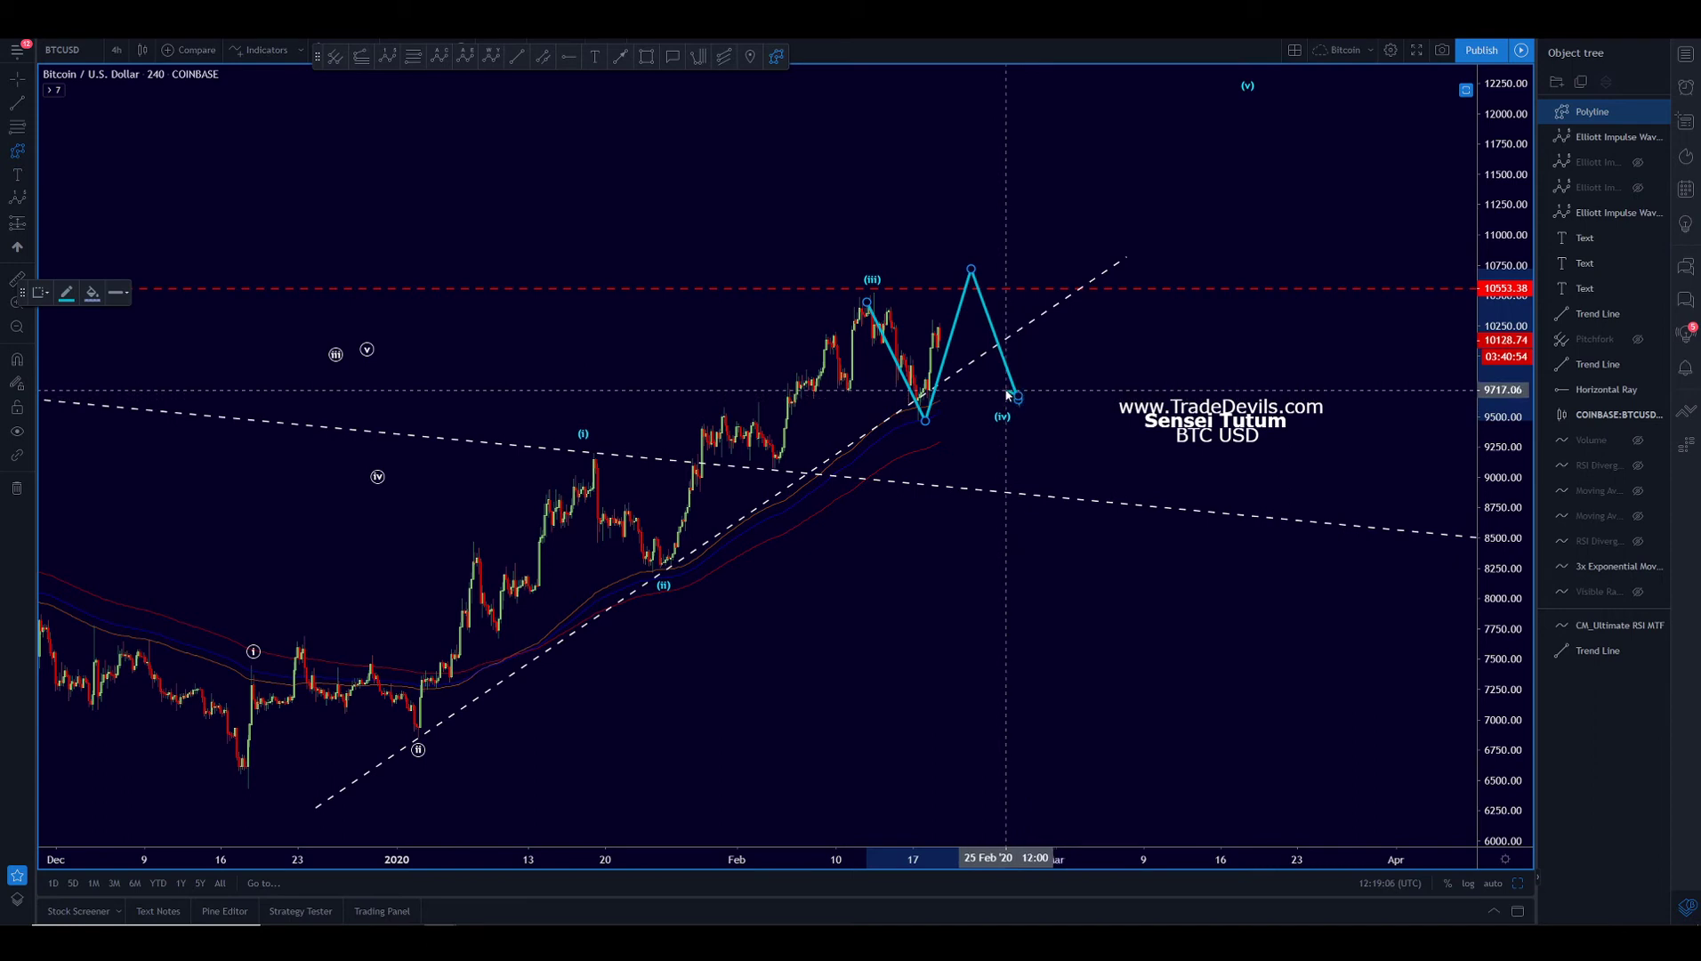
{"action": "double_click", "coordinate": [1017, 398]}
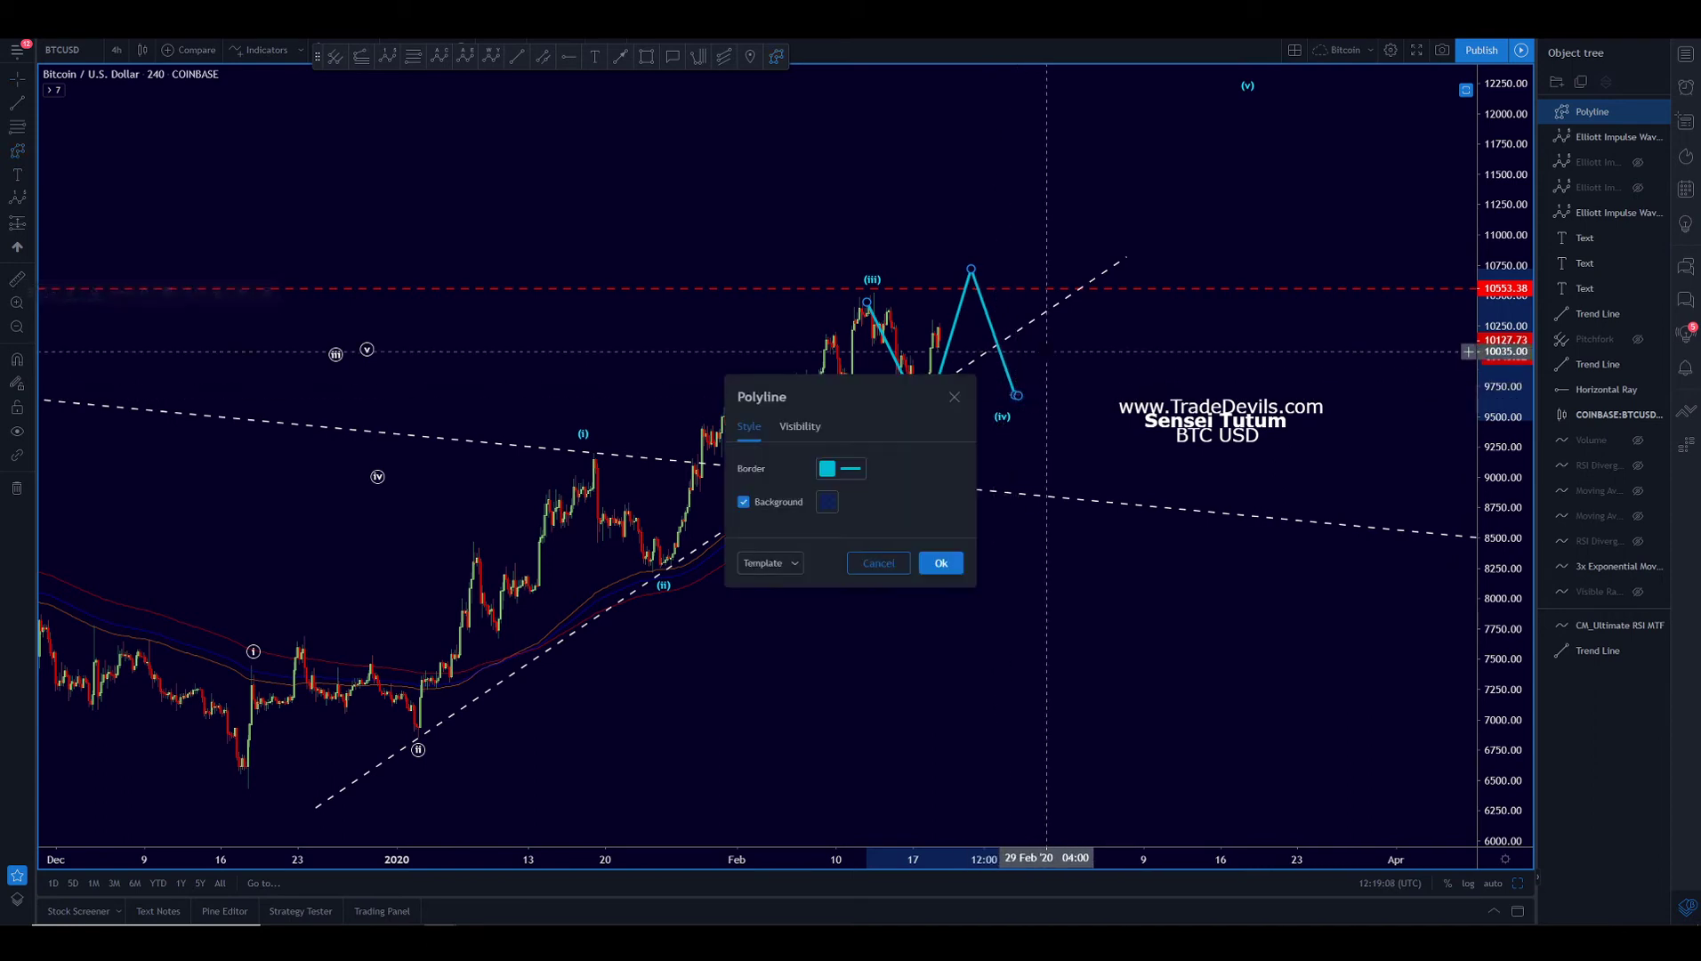
{"action": "left_click", "coordinate": [1044, 350]}
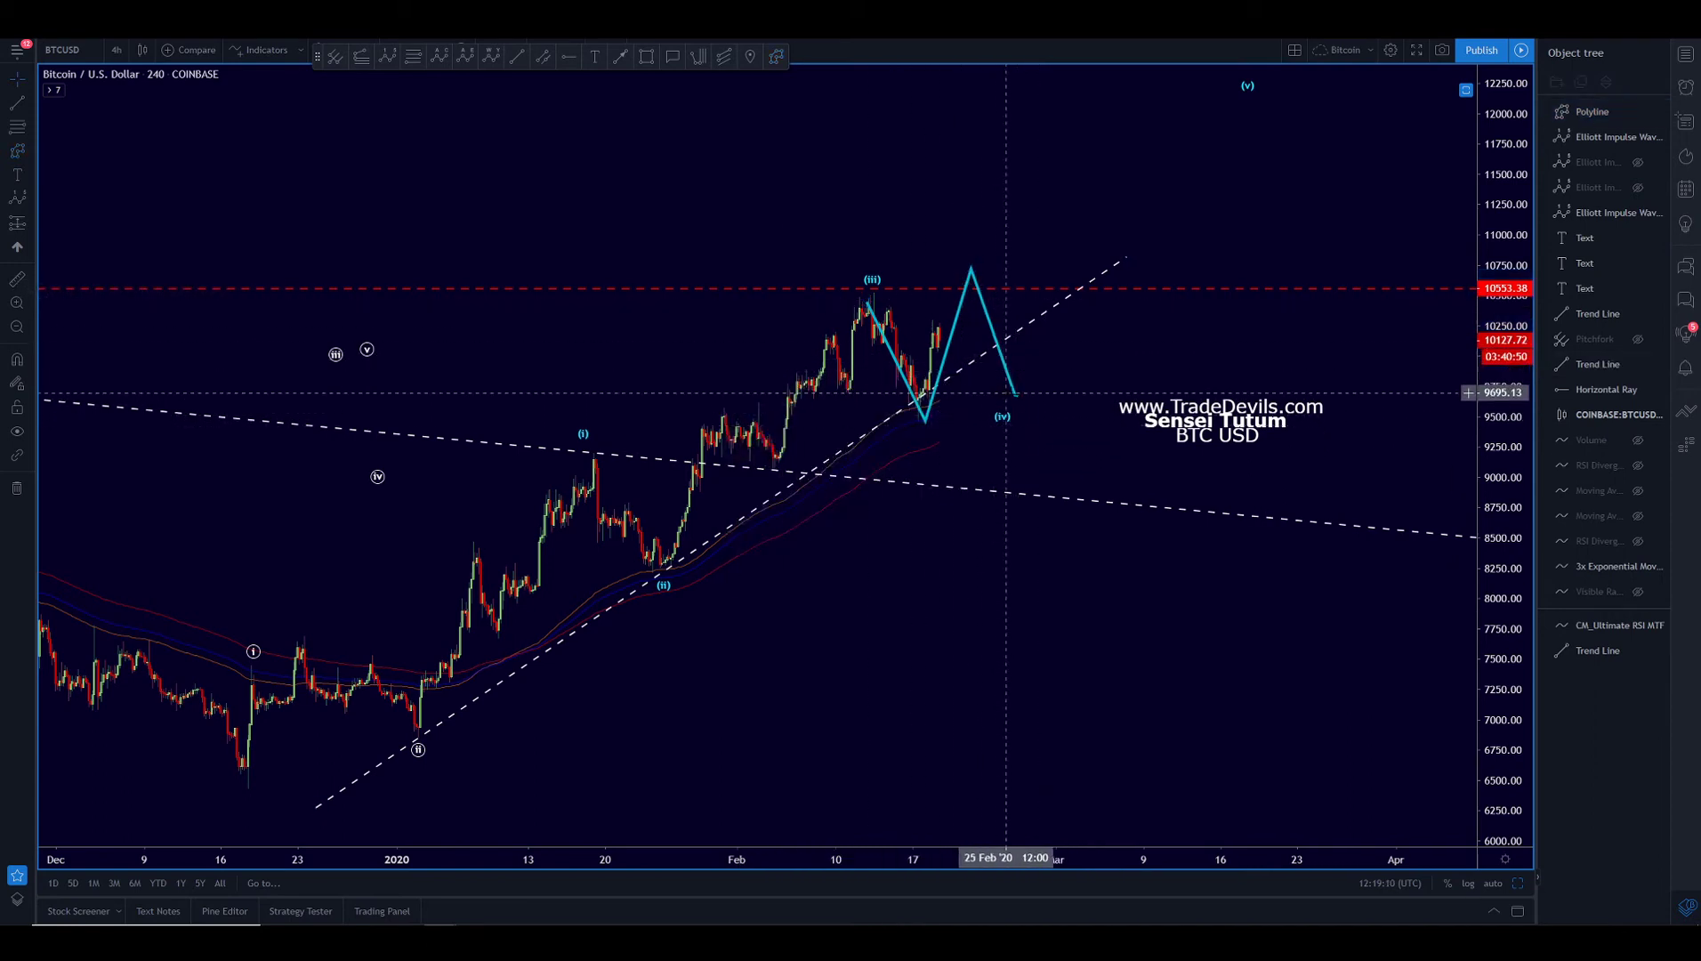
Step: Draw a second polyline from the zigzag's end near 9,684 on 26 February up to about 13,000 in mid-March
{"action": "left_click", "coordinate": [776, 56]}
{"action": "left_click", "coordinate": [1019, 394]}
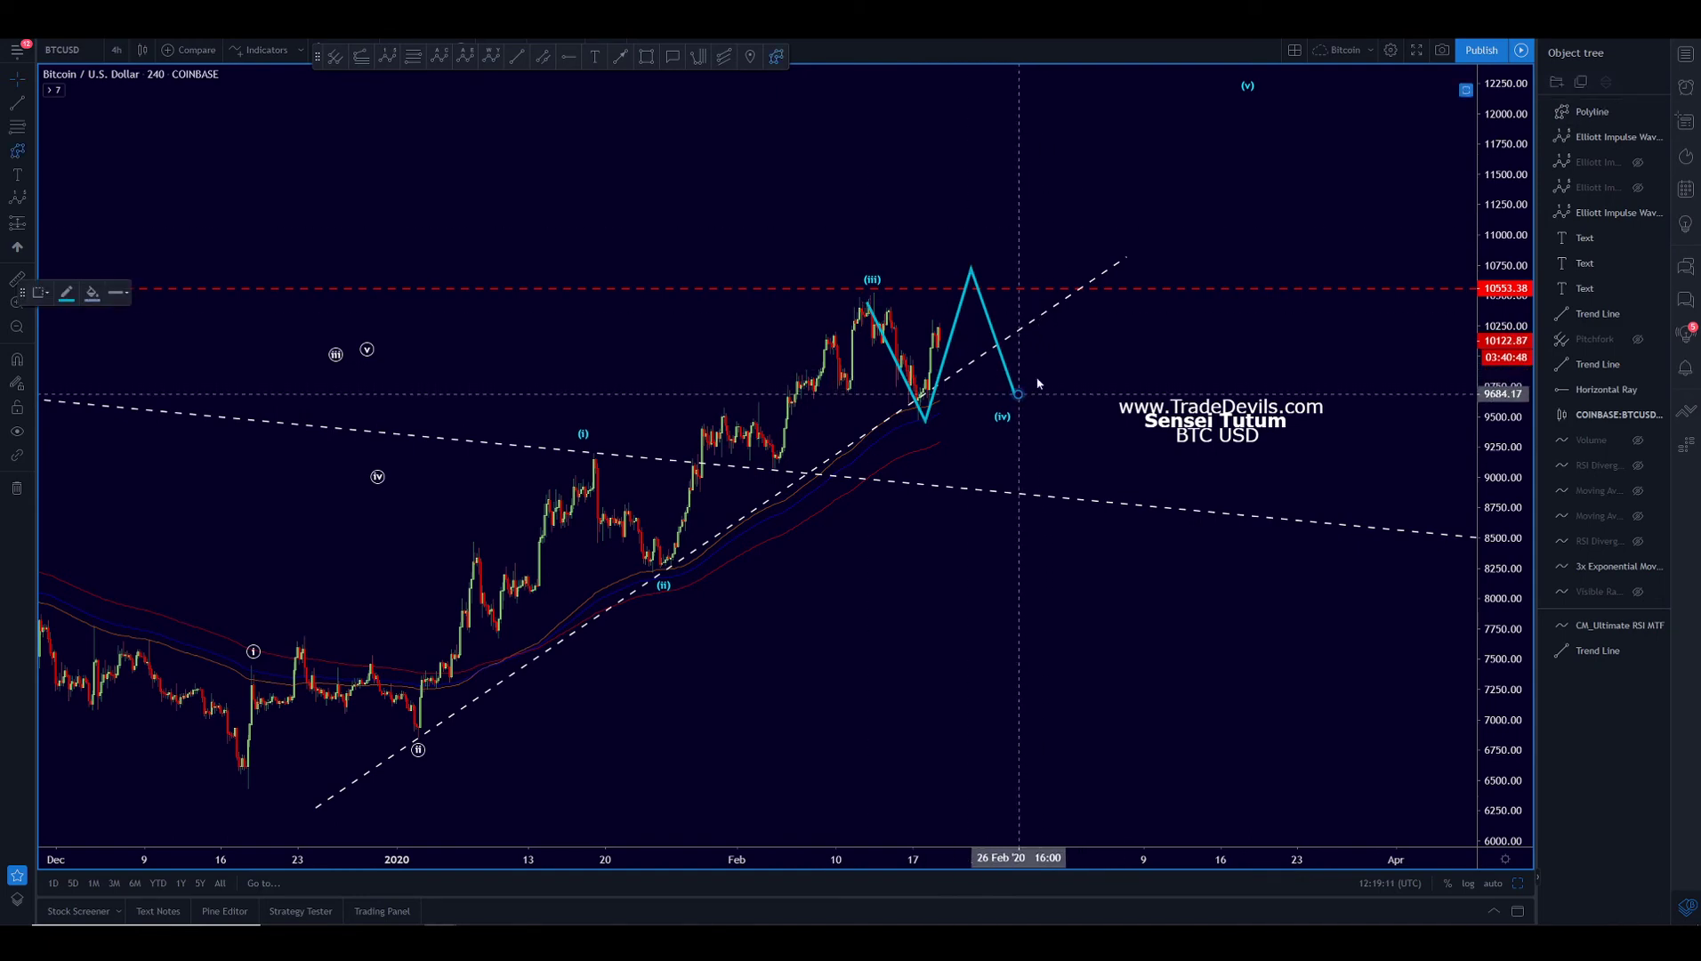
{"action": "left_click", "coordinate": [1144, 86]}
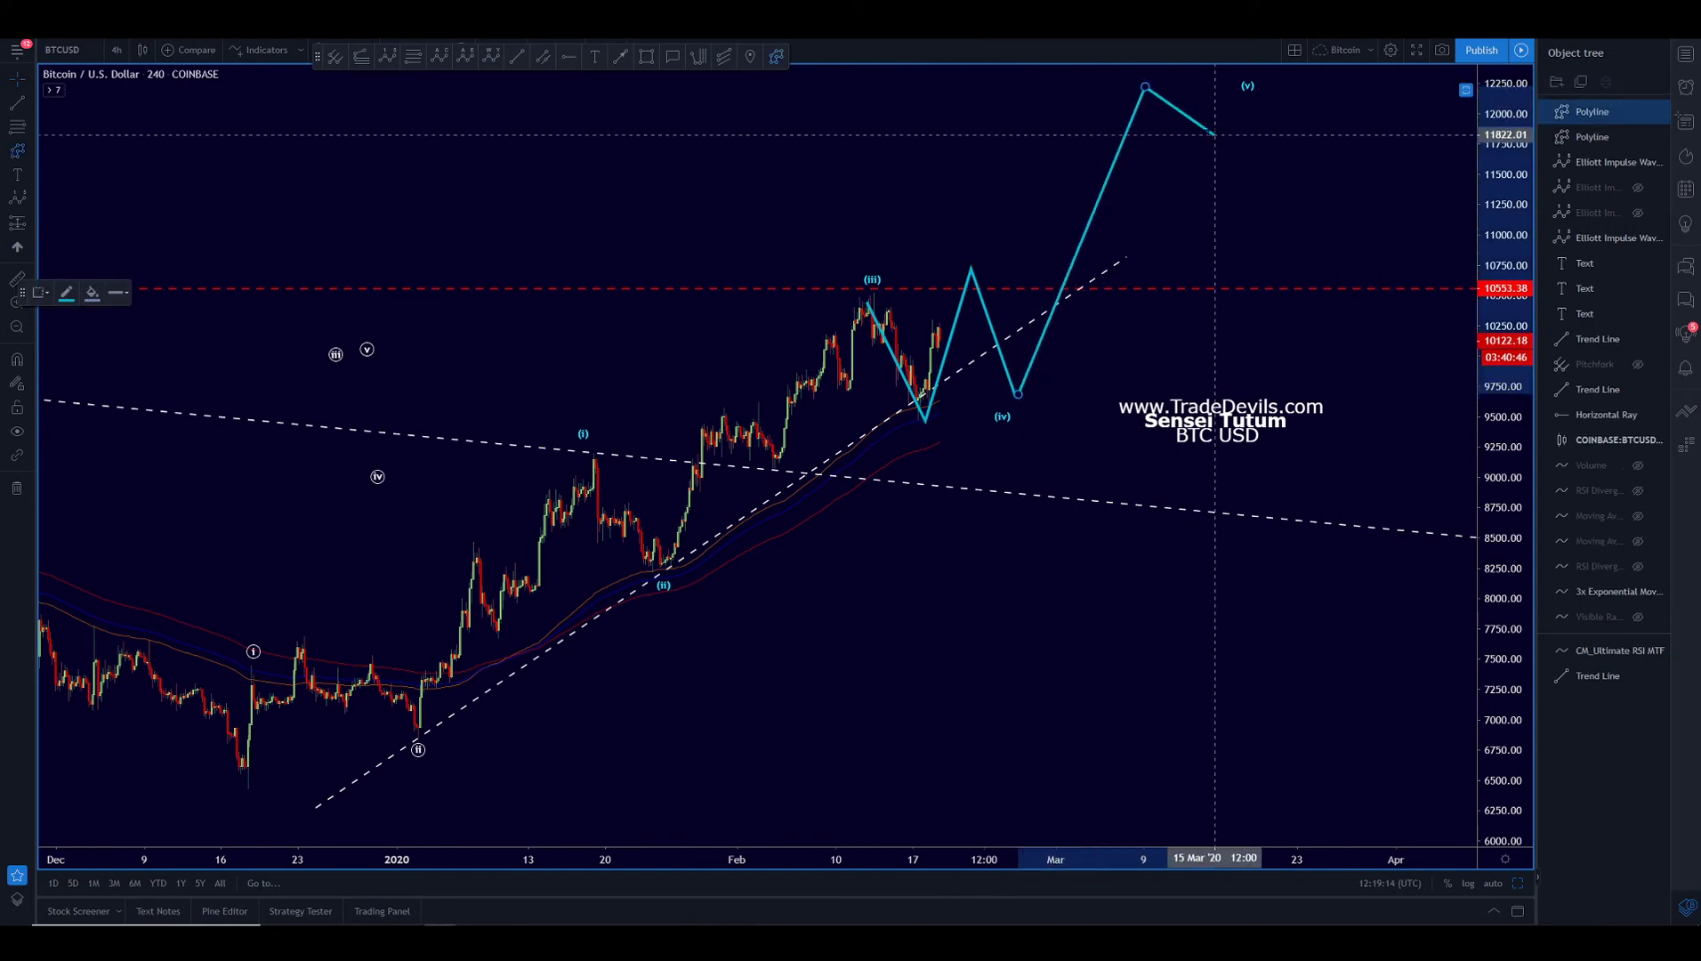
{"action": "double_click", "coordinate": [1144, 86]}
{"action": "left_click_drag", "start_coordinate": [1241, 201], "coordinate": [1204, 337]}
{"action": "left_click_drag", "start_coordinate": [1106, 224], "coordinate": [1157, 125]}
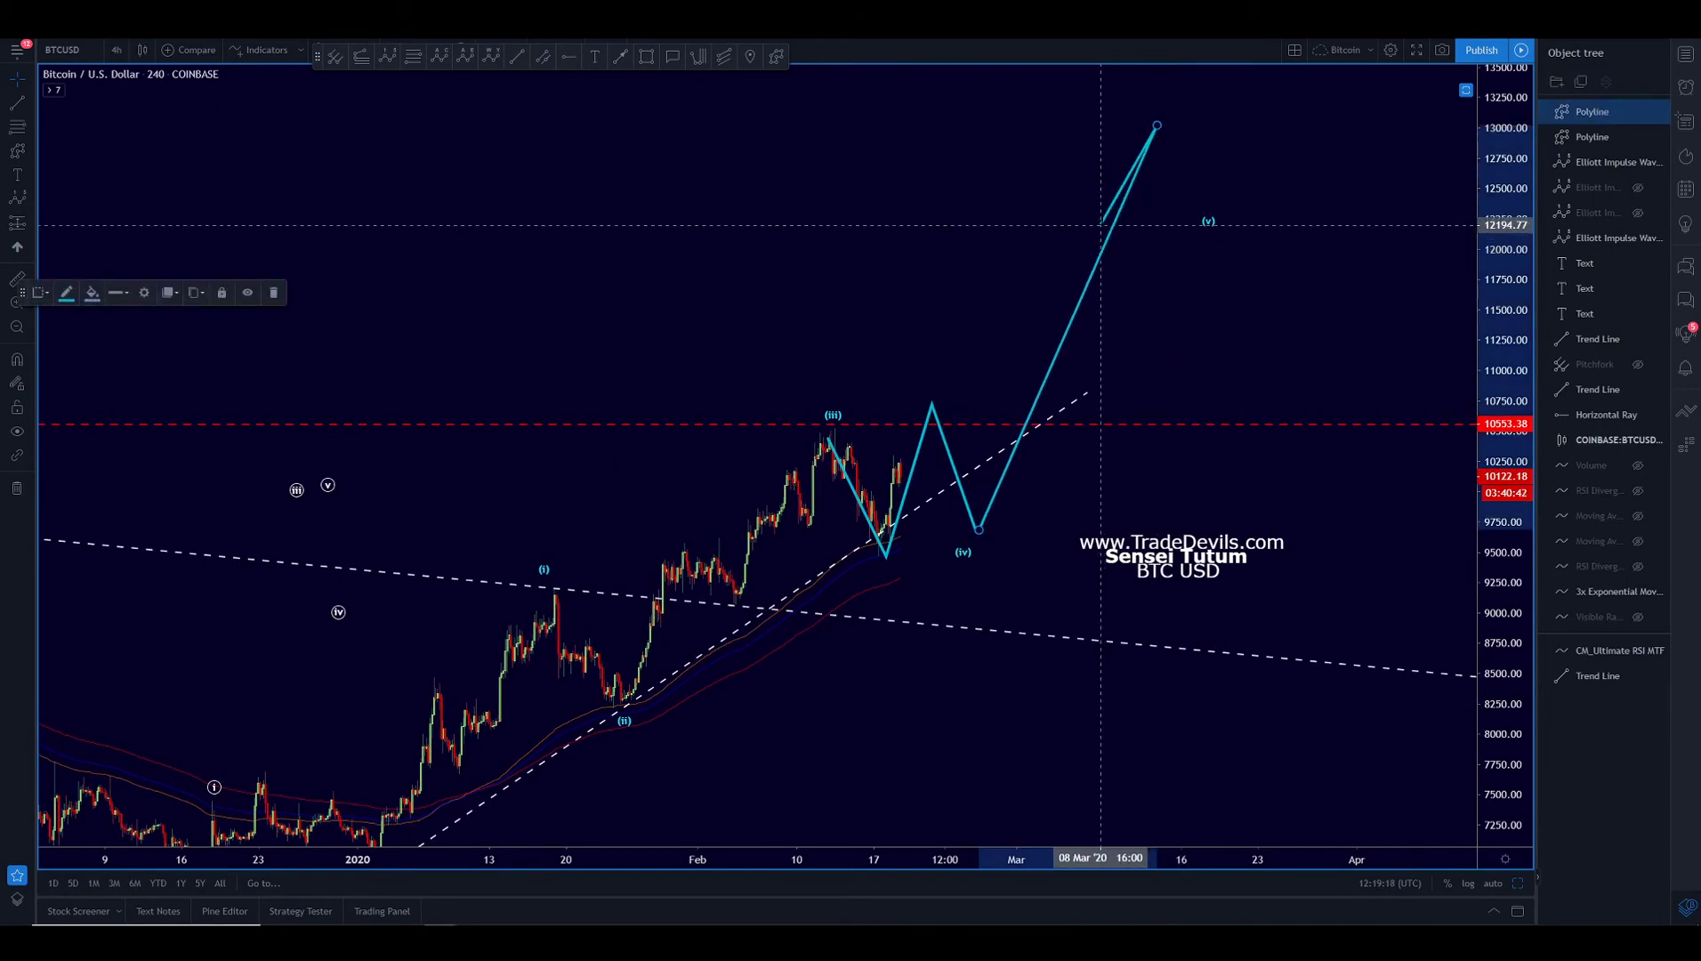
{"action": "double_click", "coordinate": [1158, 126]}
{"action": "left_click", "coordinate": [1234, 167]}
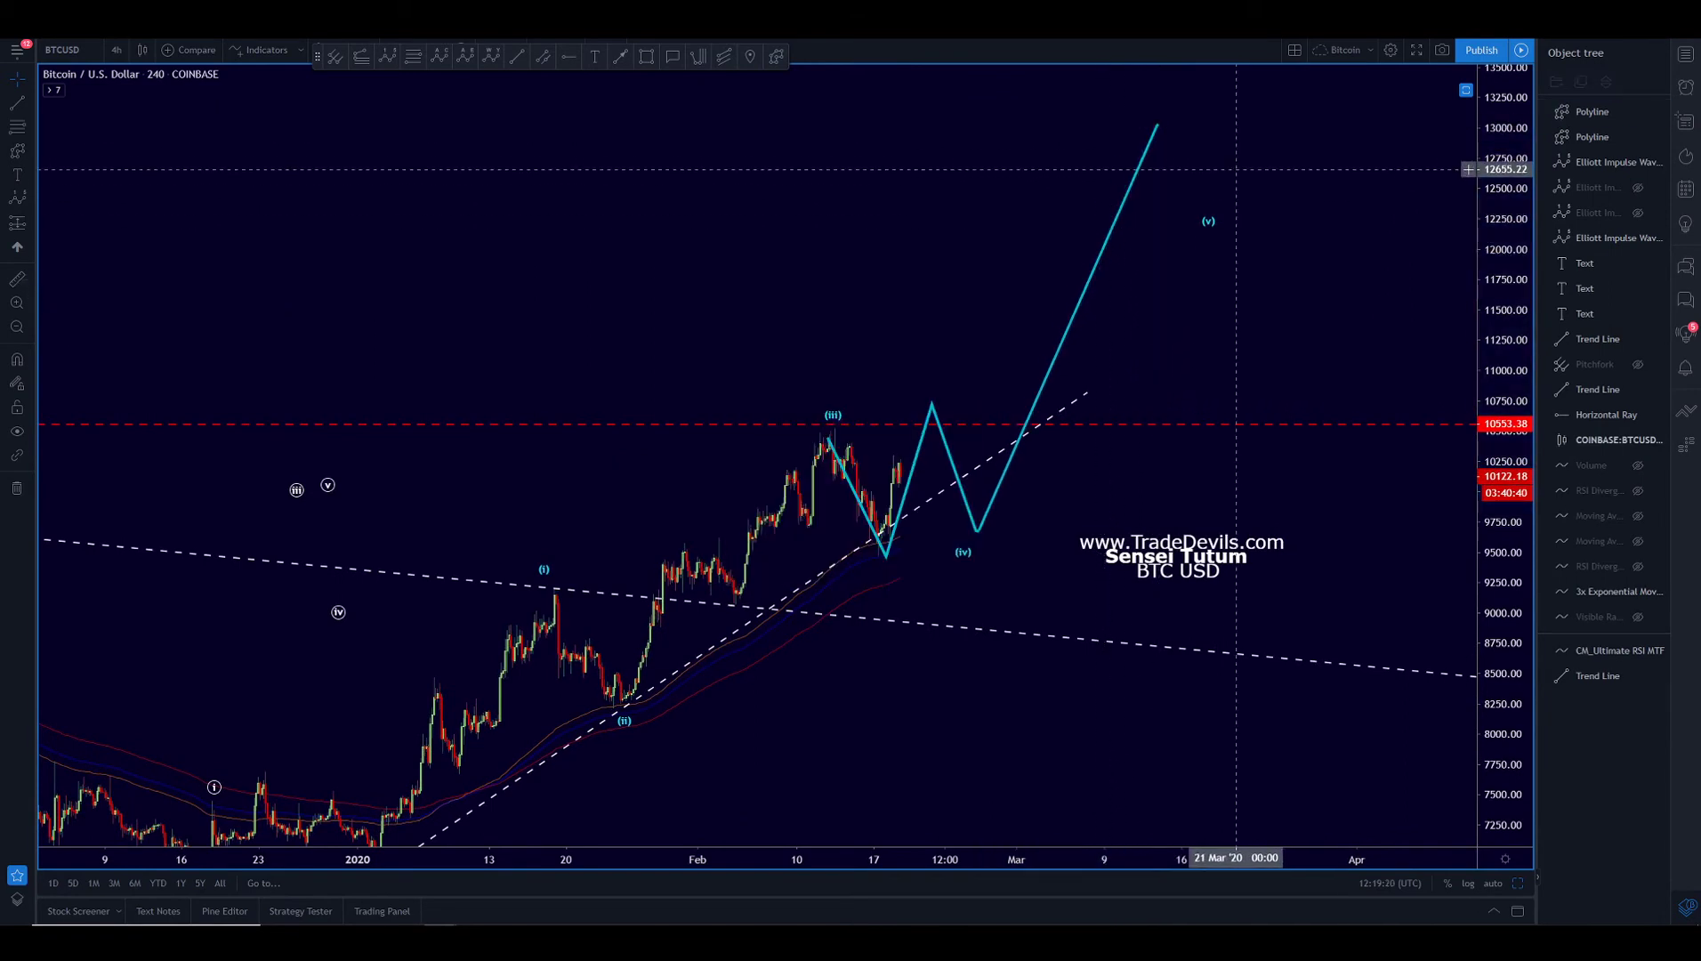
Step: Draw a trend-based Fib extension from about 6,861 near circled ii to about 10,539 at wave (iii)'s level, projected from about 9,476
{"action": "left_click_drag", "start_coordinate": [875, 720], "coordinate": [907, 632]}
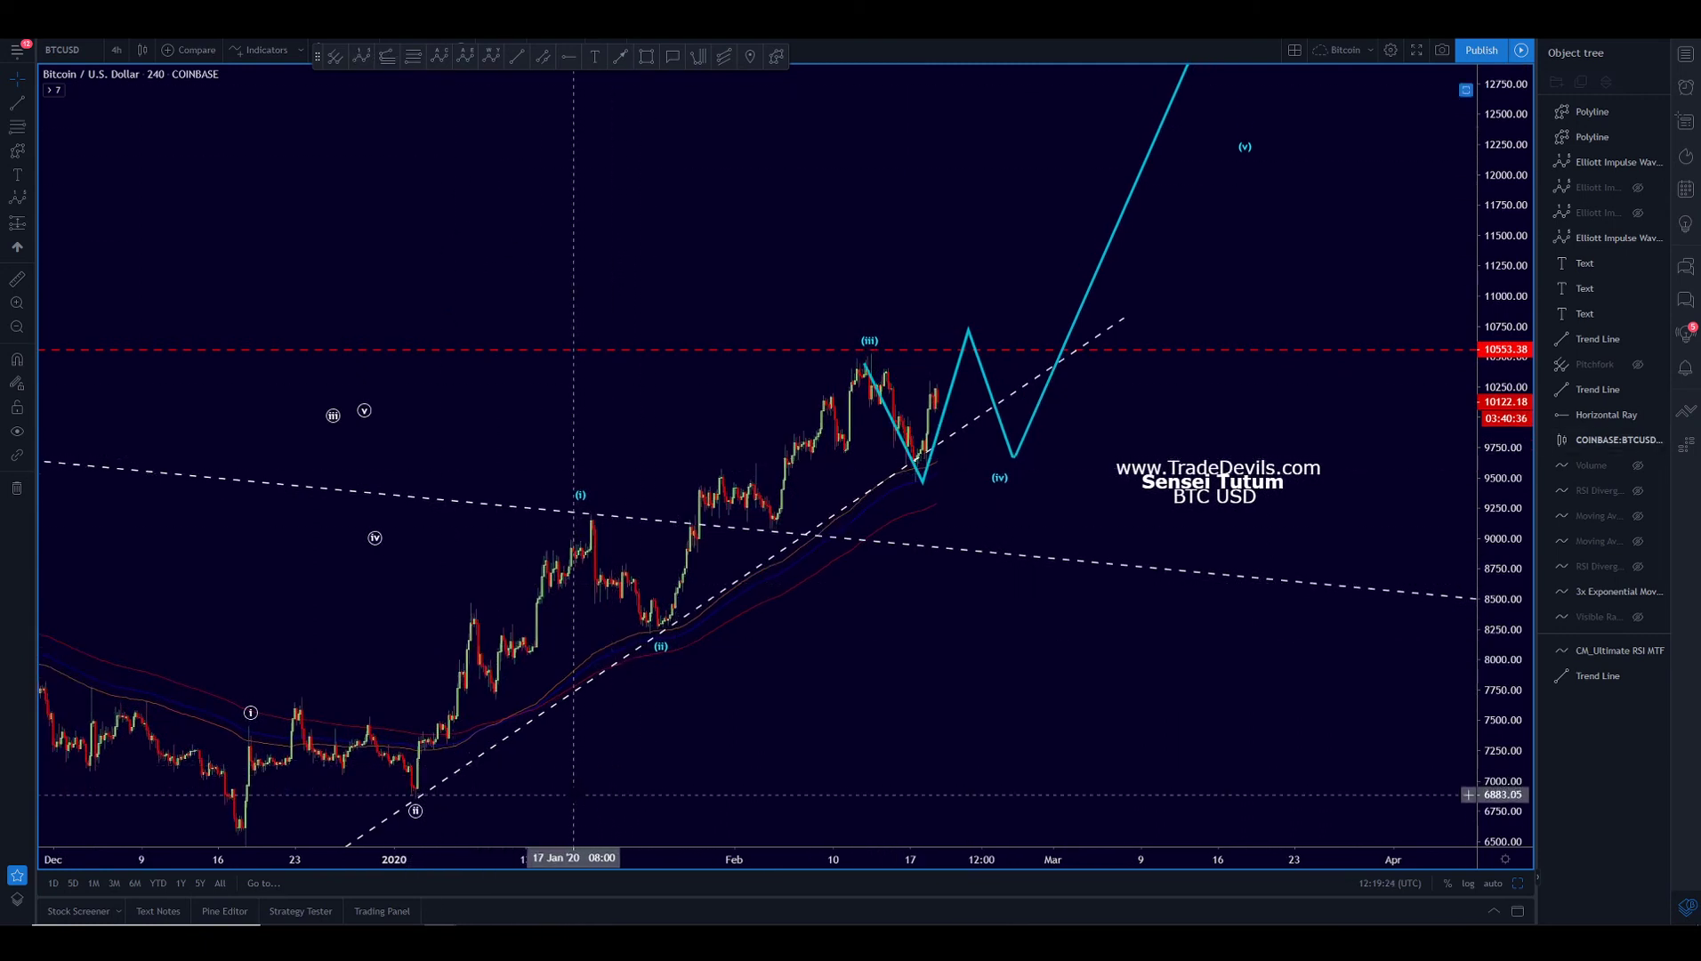
{"action": "left_click_drag", "start_coordinate": [569, 799], "coordinate": [571, 796]}
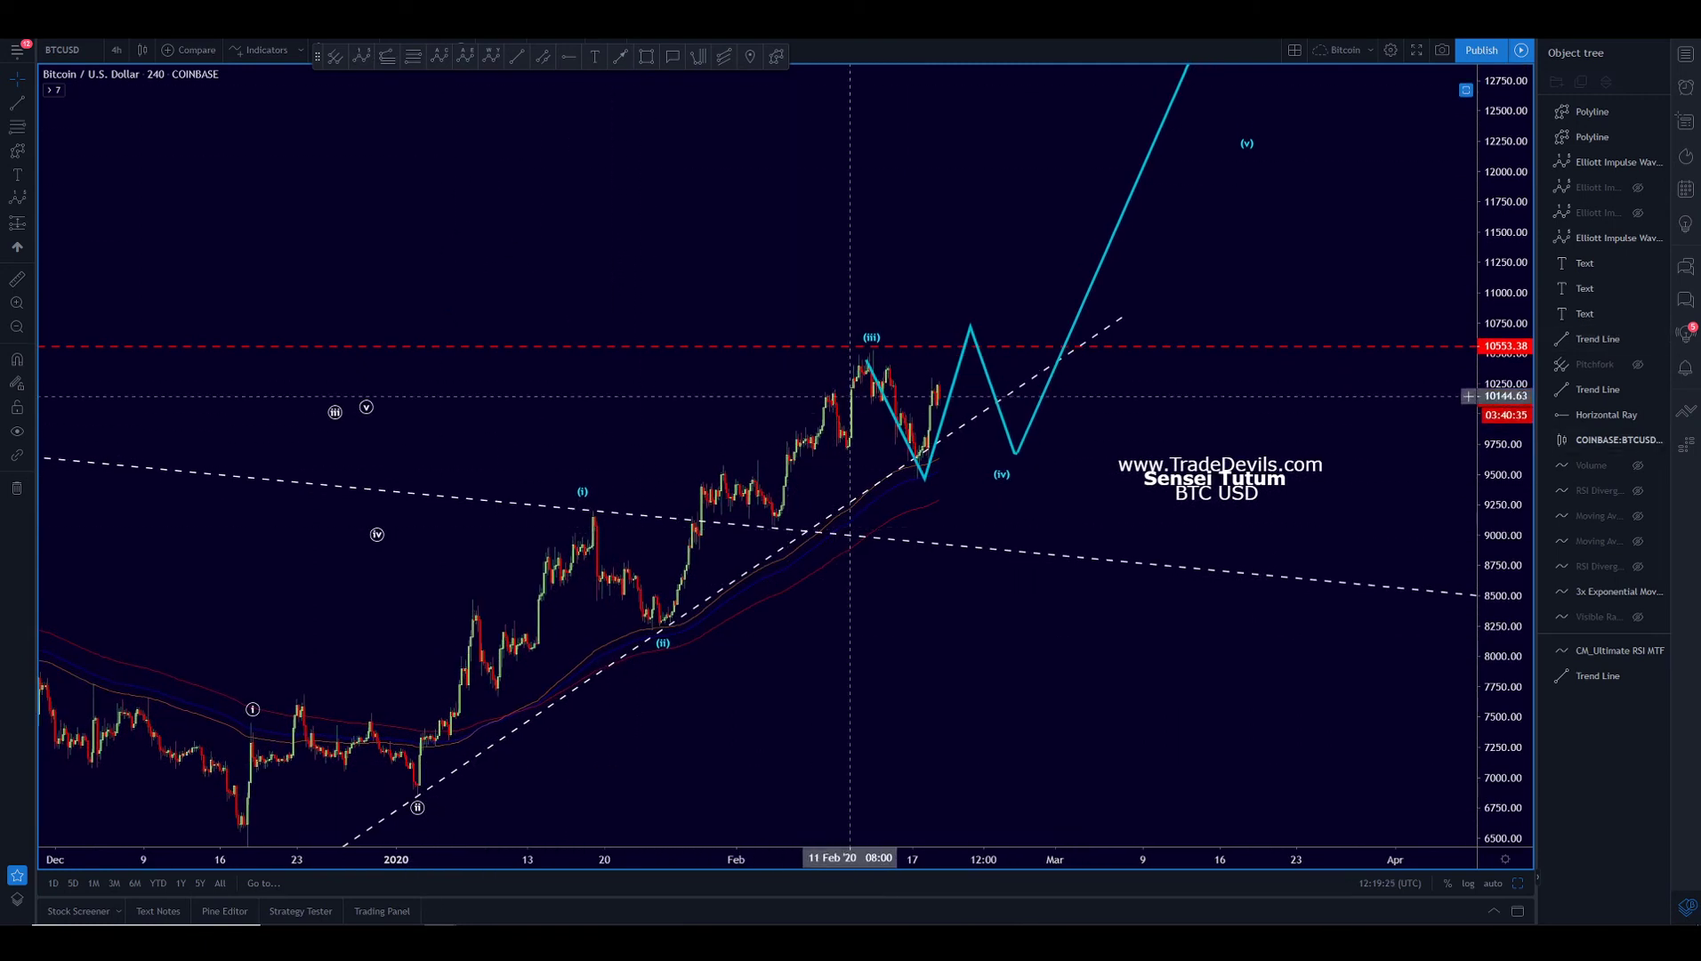
{"action": "left_click", "coordinate": [892, 349]}
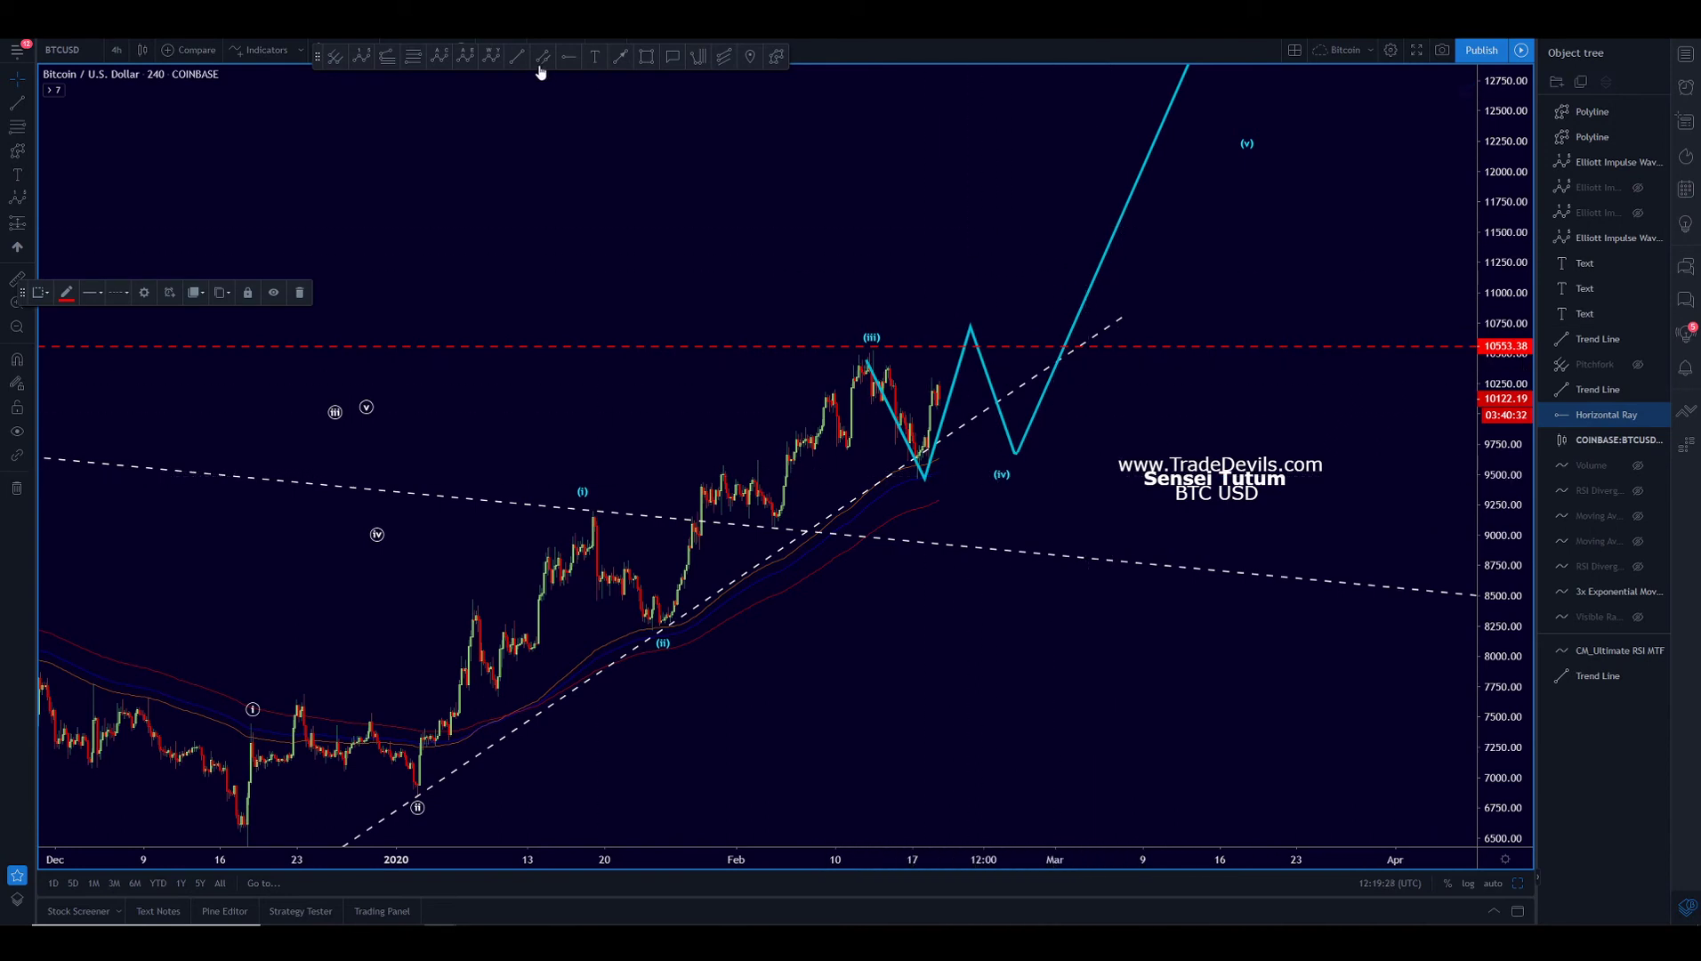
{"action": "left_click", "coordinate": [388, 56]}
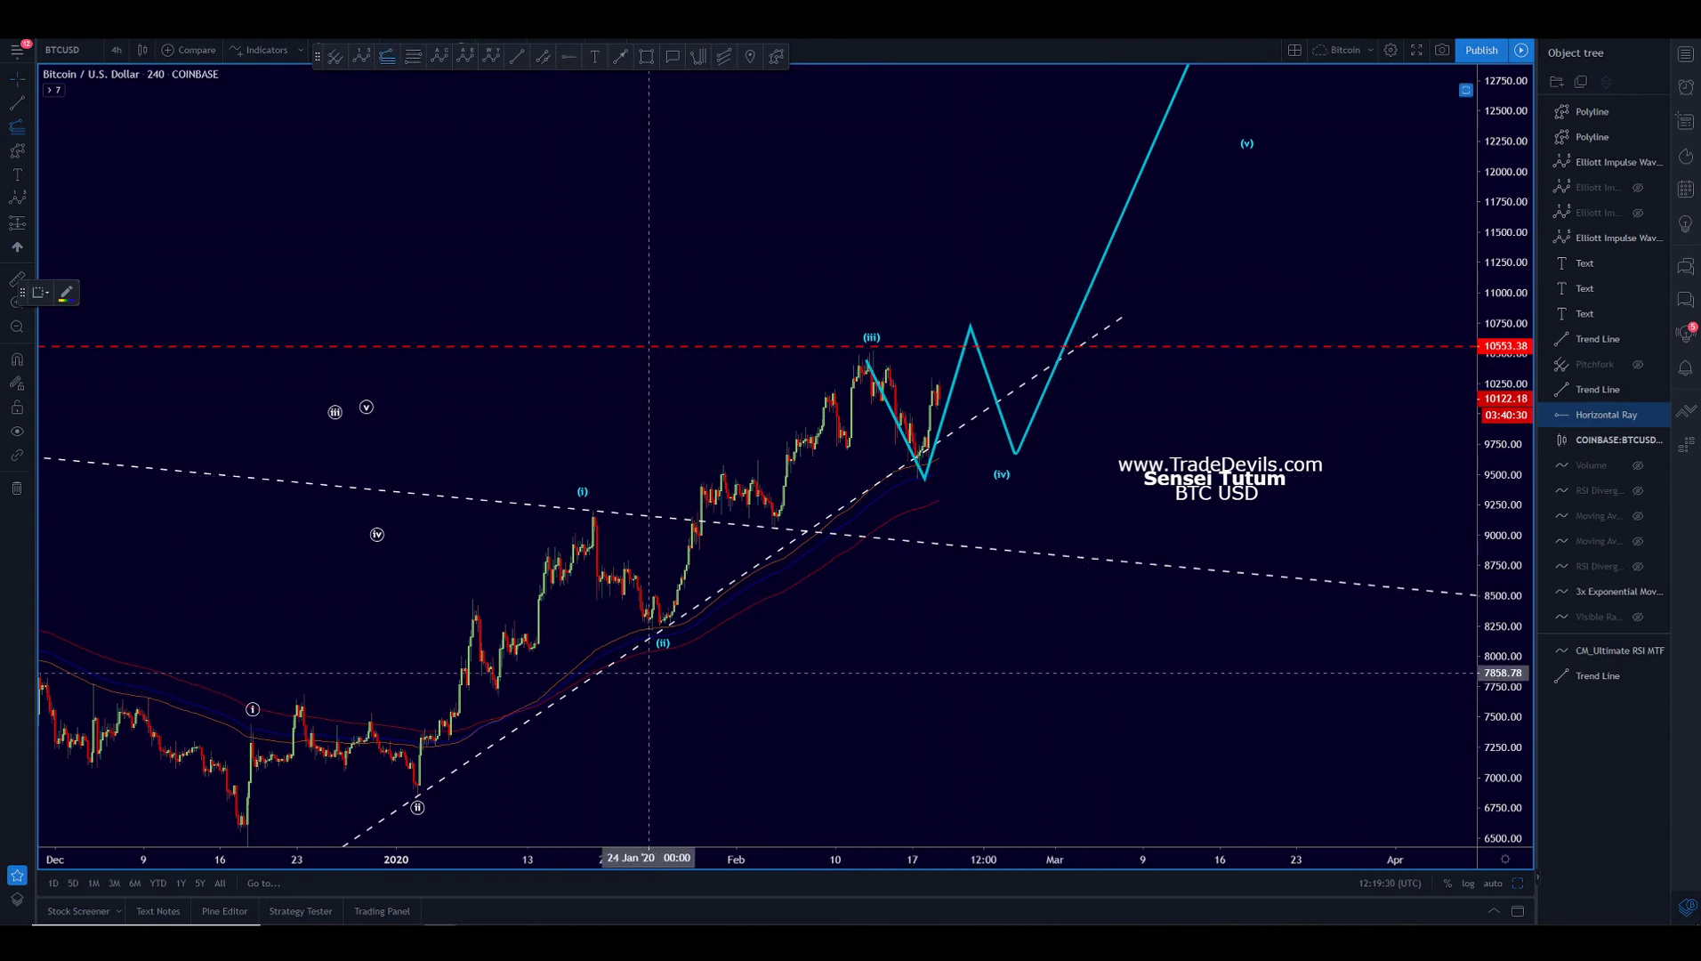
{"action": "left_click", "coordinate": [480, 793]}
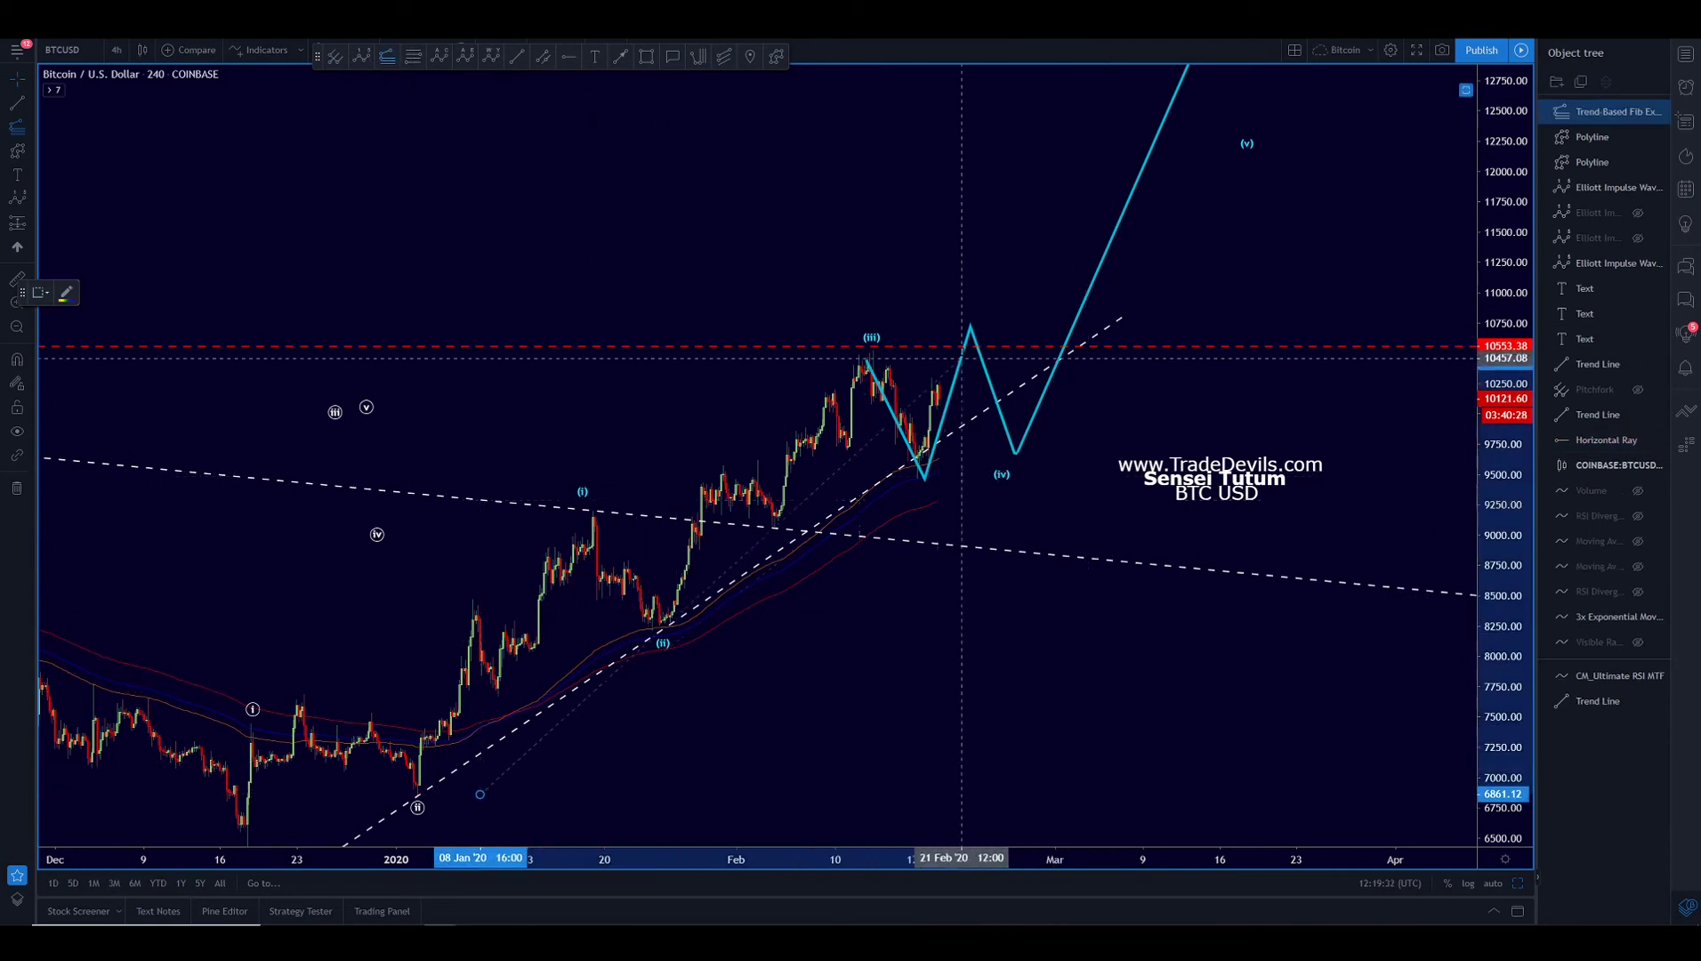
{"action": "left_click", "coordinate": [944, 348]}
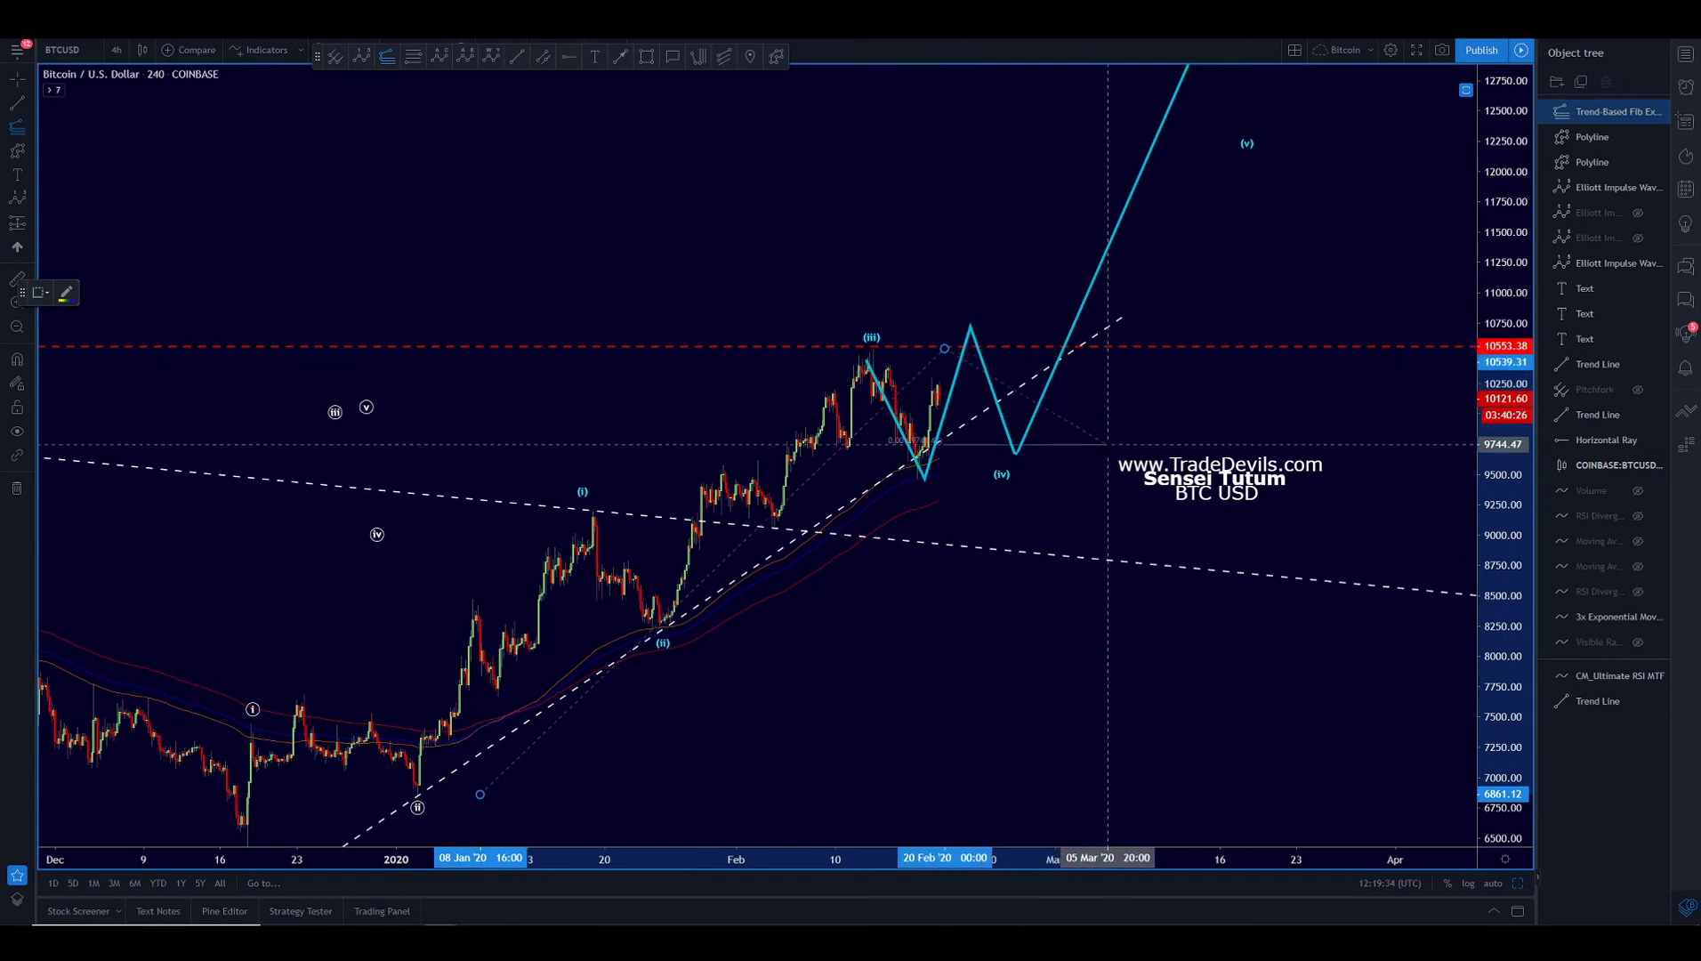
{"action": "left_click", "coordinate": [1102, 477]}
{"action": "double_click", "coordinate": [1102, 477]}
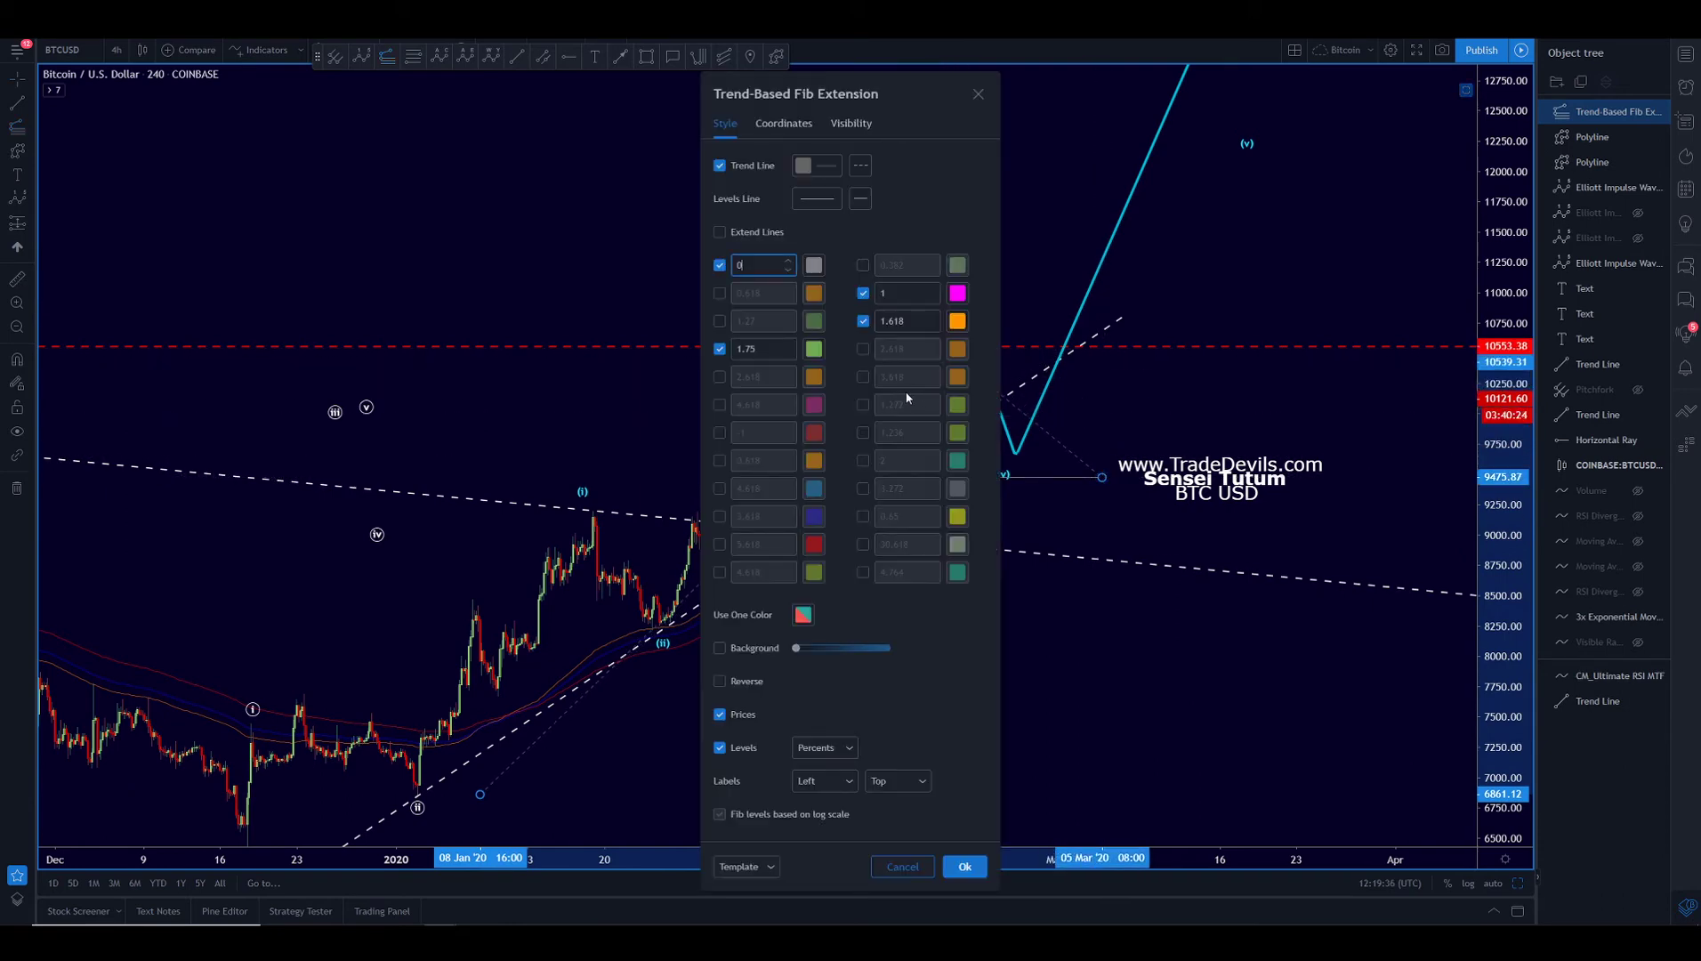
{"action": "left_click", "coordinate": [1215, 254]}
Step: Examine the new extension's 100%, 161.8% and 175% levels against the projected wave (v) and the mid-2019 highs
{"action": "left_click_drag", "start_coordinate": [1255, 237], "coordinate": [1182, 489]}
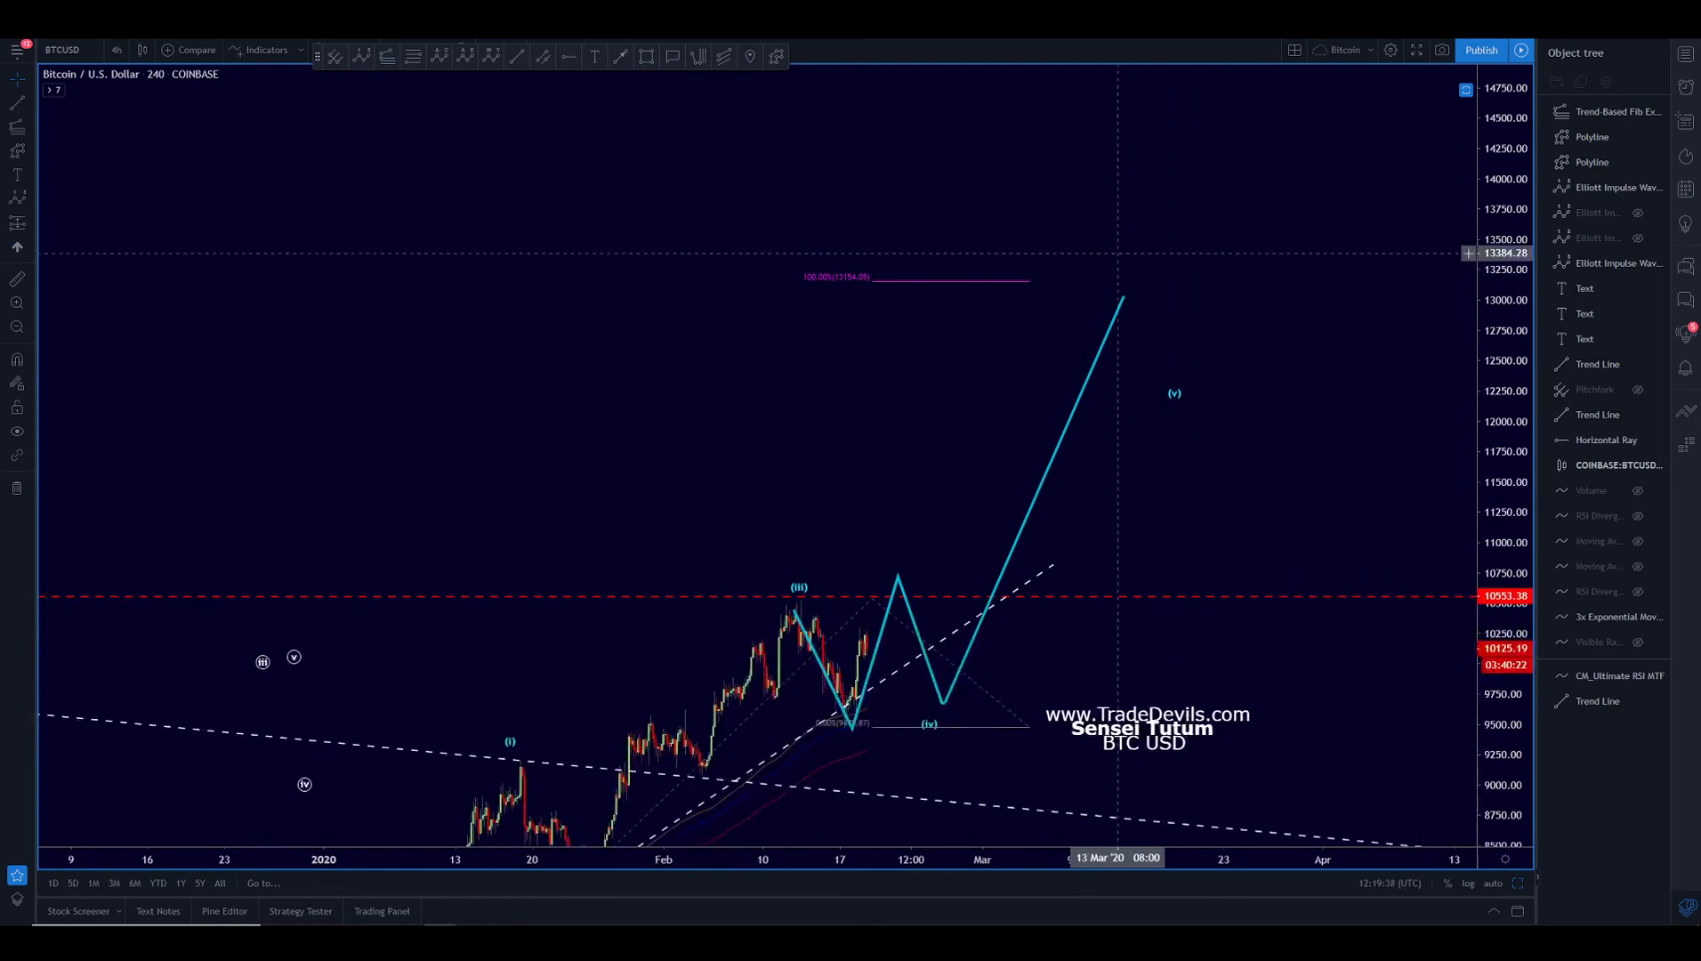
{"action": "left_click_drag", "start_coordinate": [1286, 579], "coordinate": [1415, 302]}
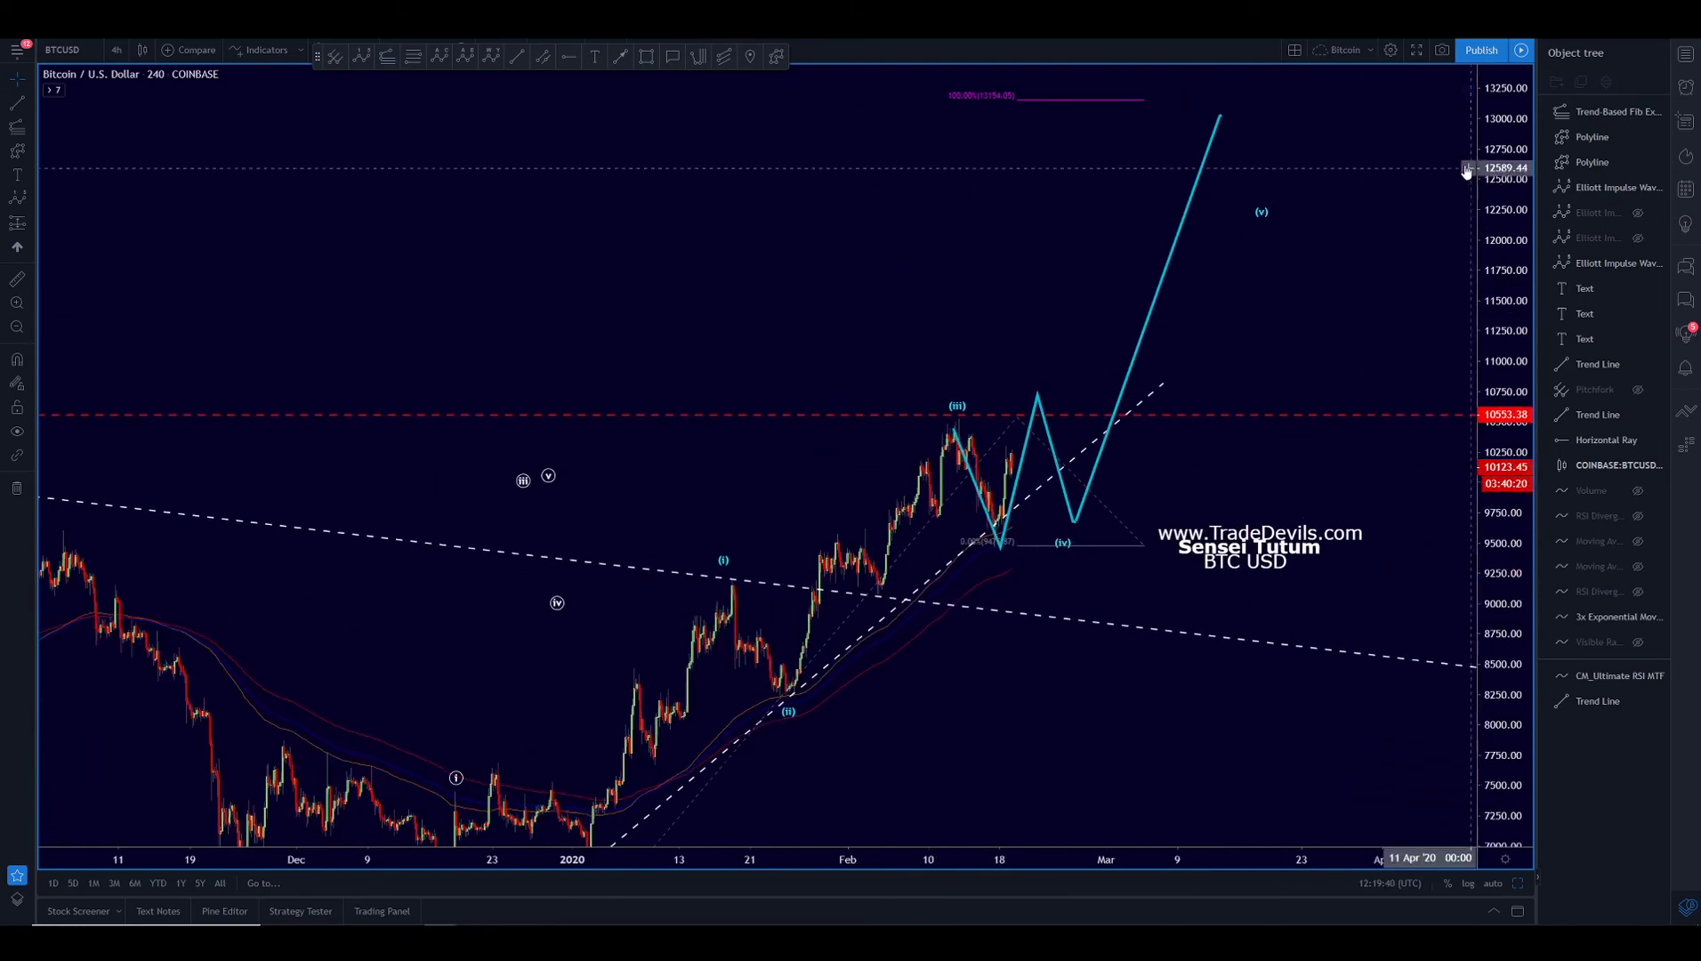
{"action": "scroll", "coordinate": [1255, 96], "scroll_direction": "down", "scroll_amount": 6}
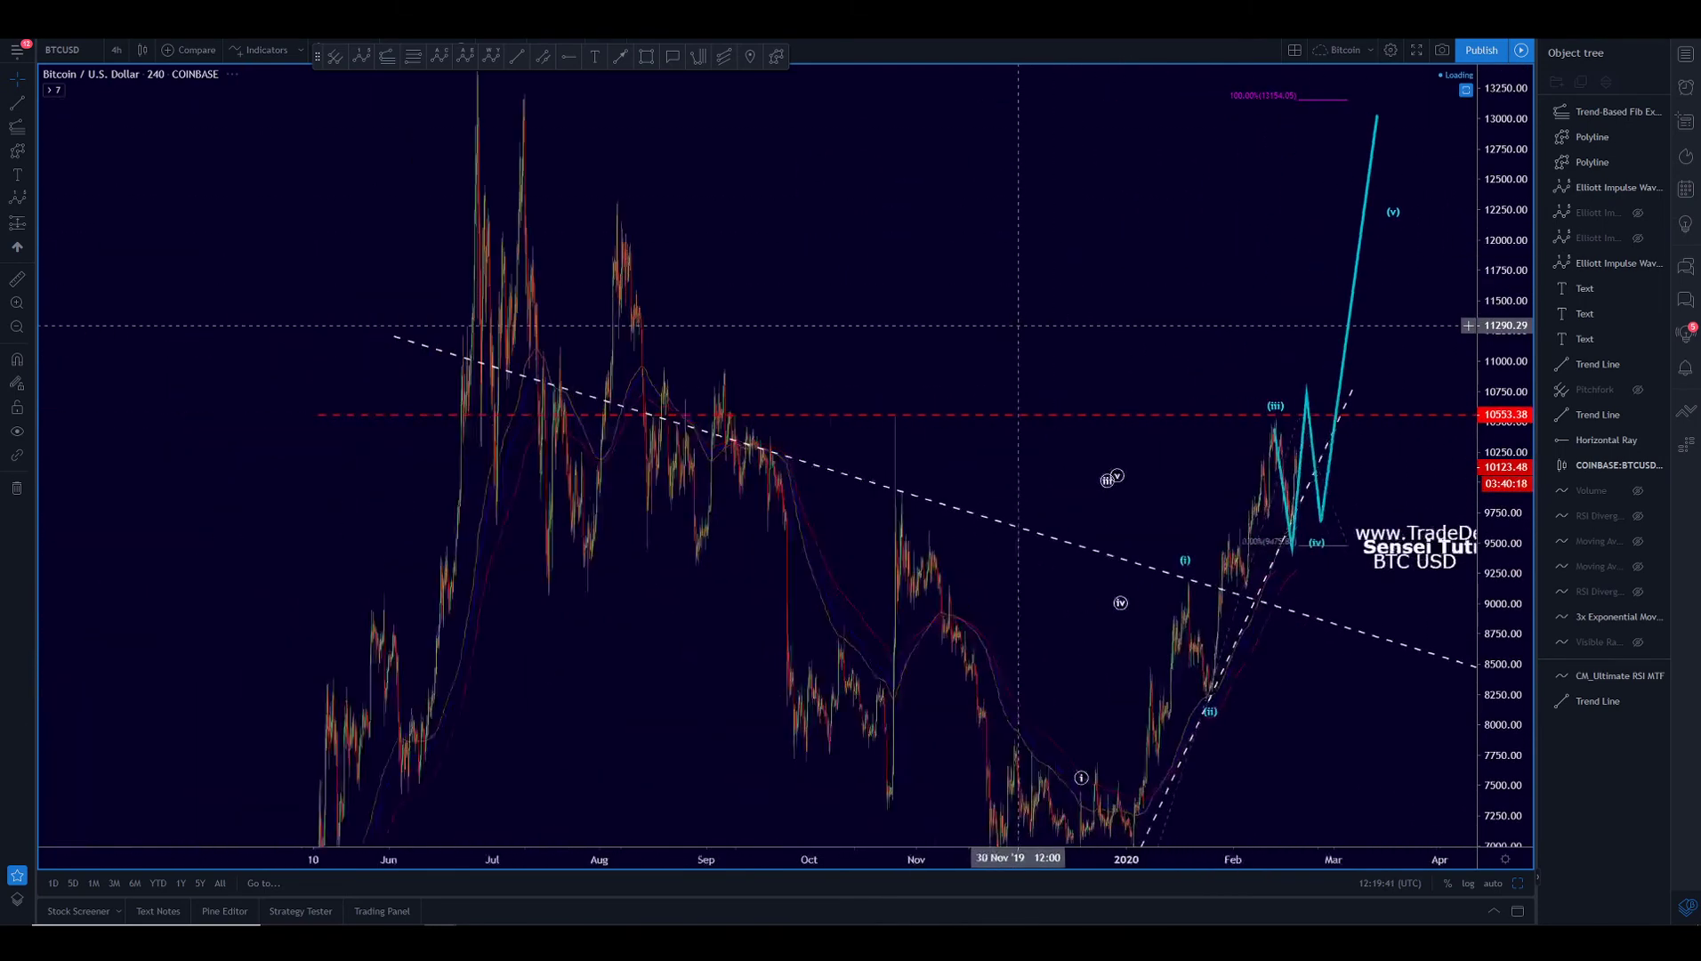
{"action": "left_click_drag", "start_coordinate": [1499, 164], "coordinate": [1499, 542]}
{"action": "left_click_drag", "start_coordinate": [1291, 683], "coordinate": [1128, 695]}
{"action": "scroll", "coordinate": [1272, 346], "scroll_direction": "up", "scroll_amount": 2}
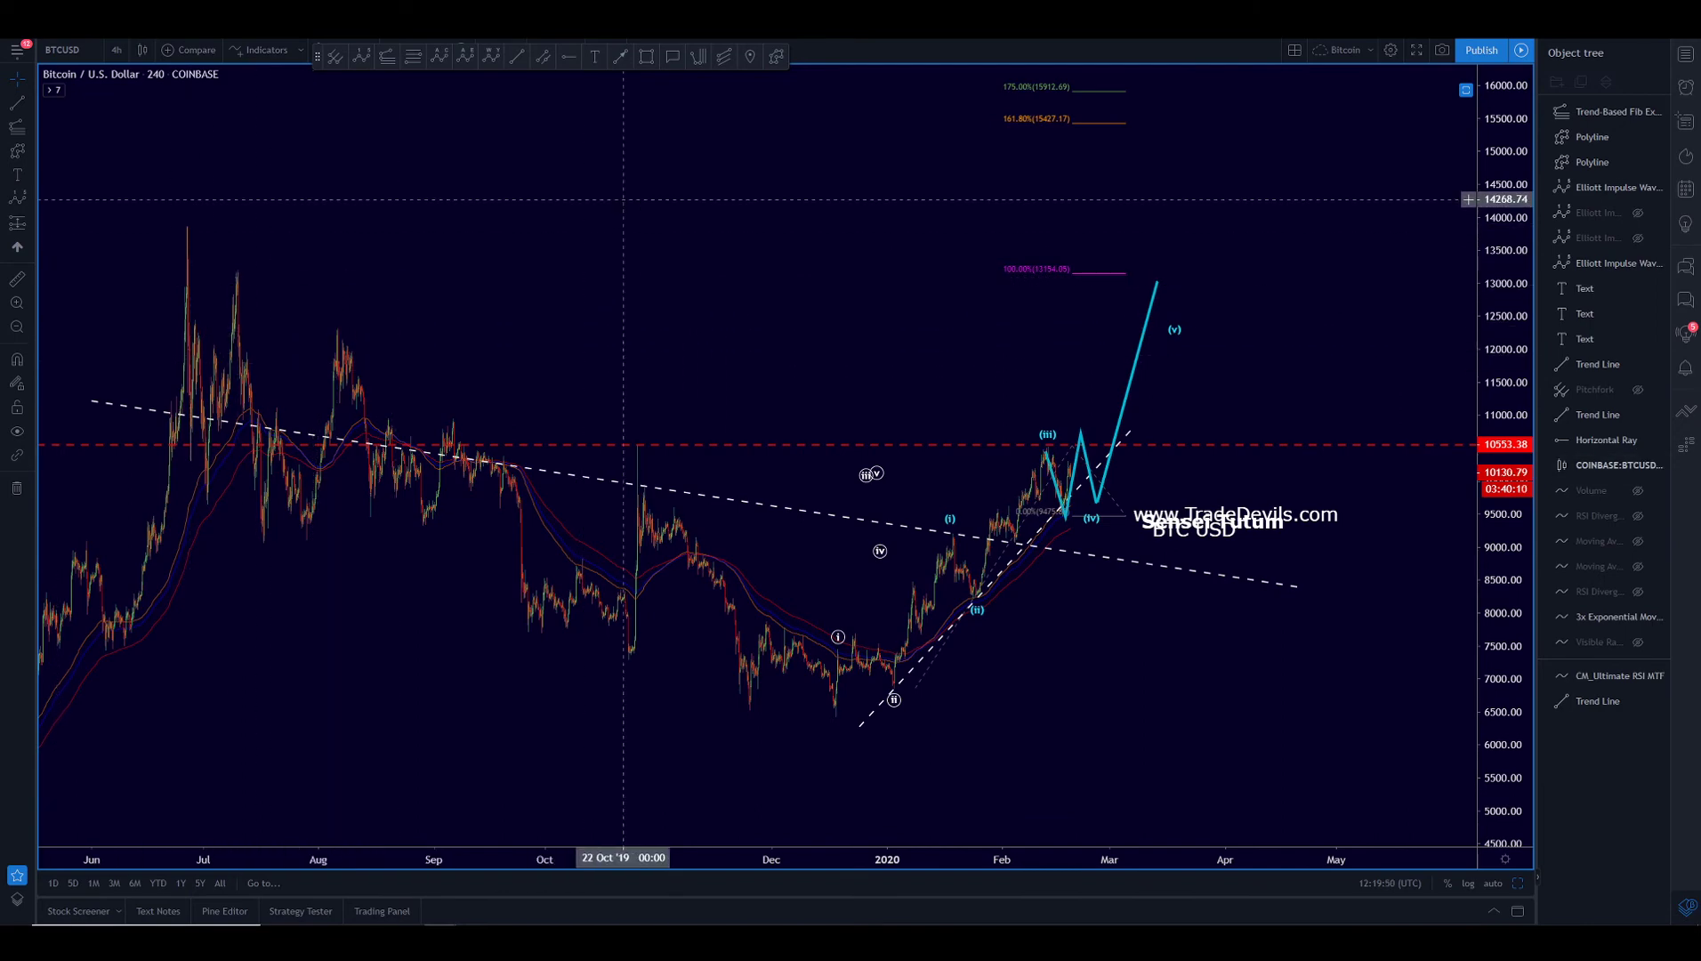
{"action": "scroll", "coordinate": [434, 345], "scroll_direction": "down", "scroll_amount": 6}
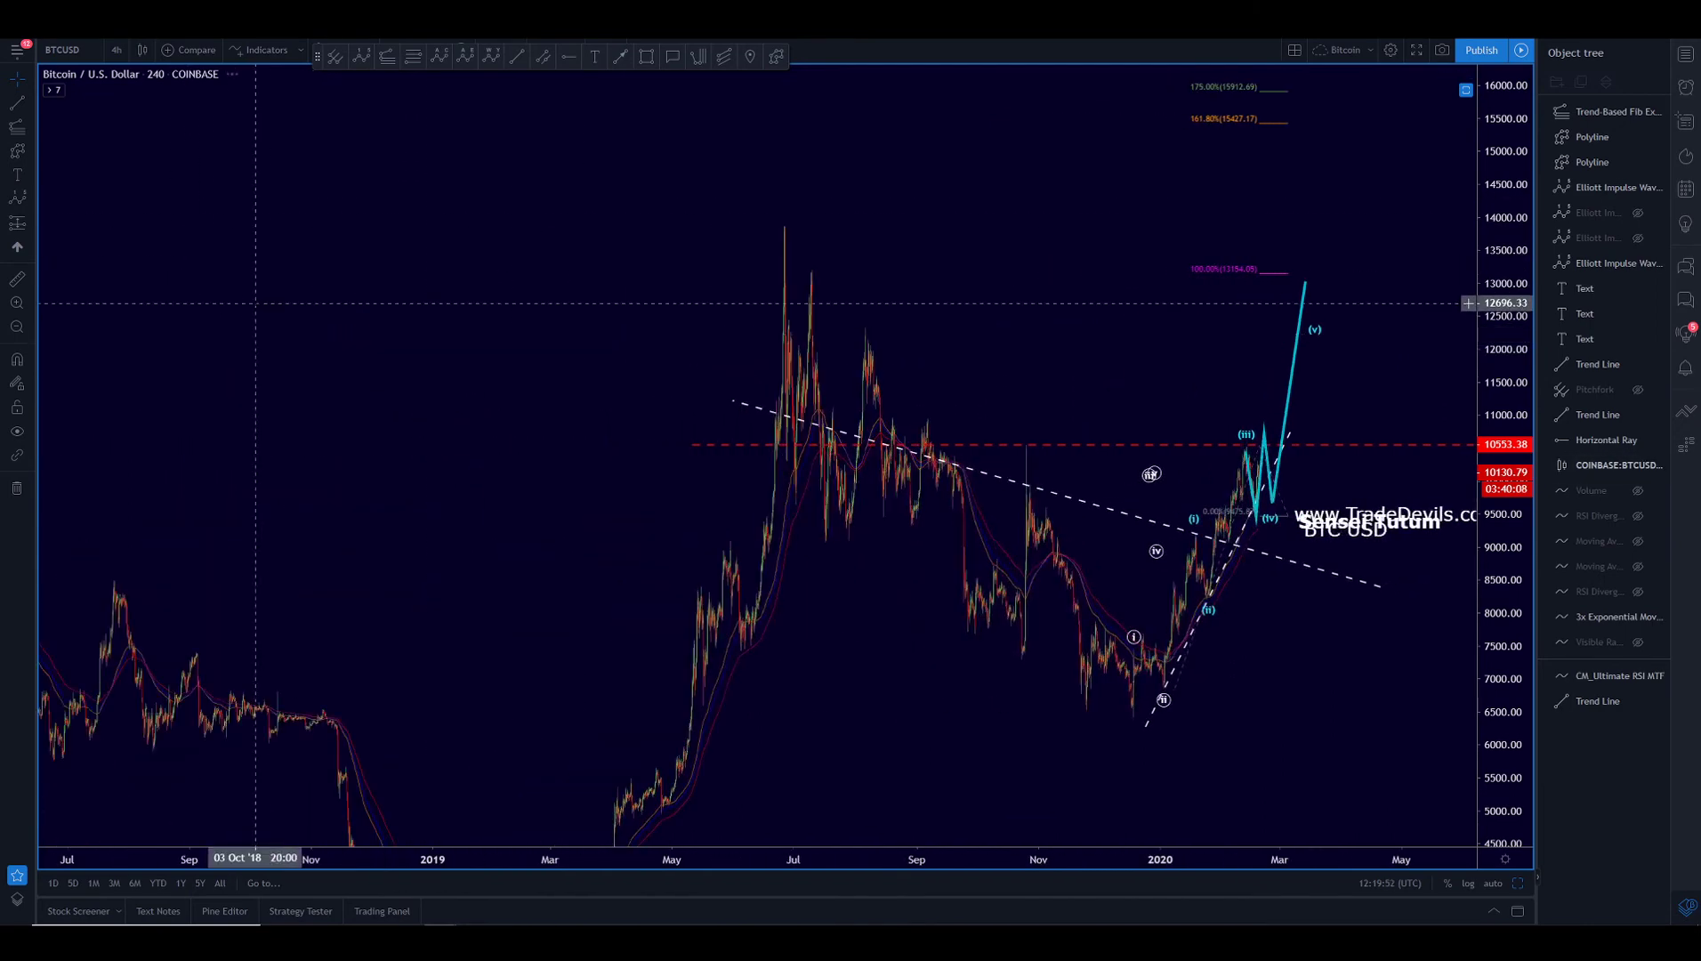
Step: Review the earlier price history back to the 2018 decline and compare it with the current wave projection
{"action": "left_click_drag", "start_coordinate": [380, 309], "coordinate": [883, 286]}
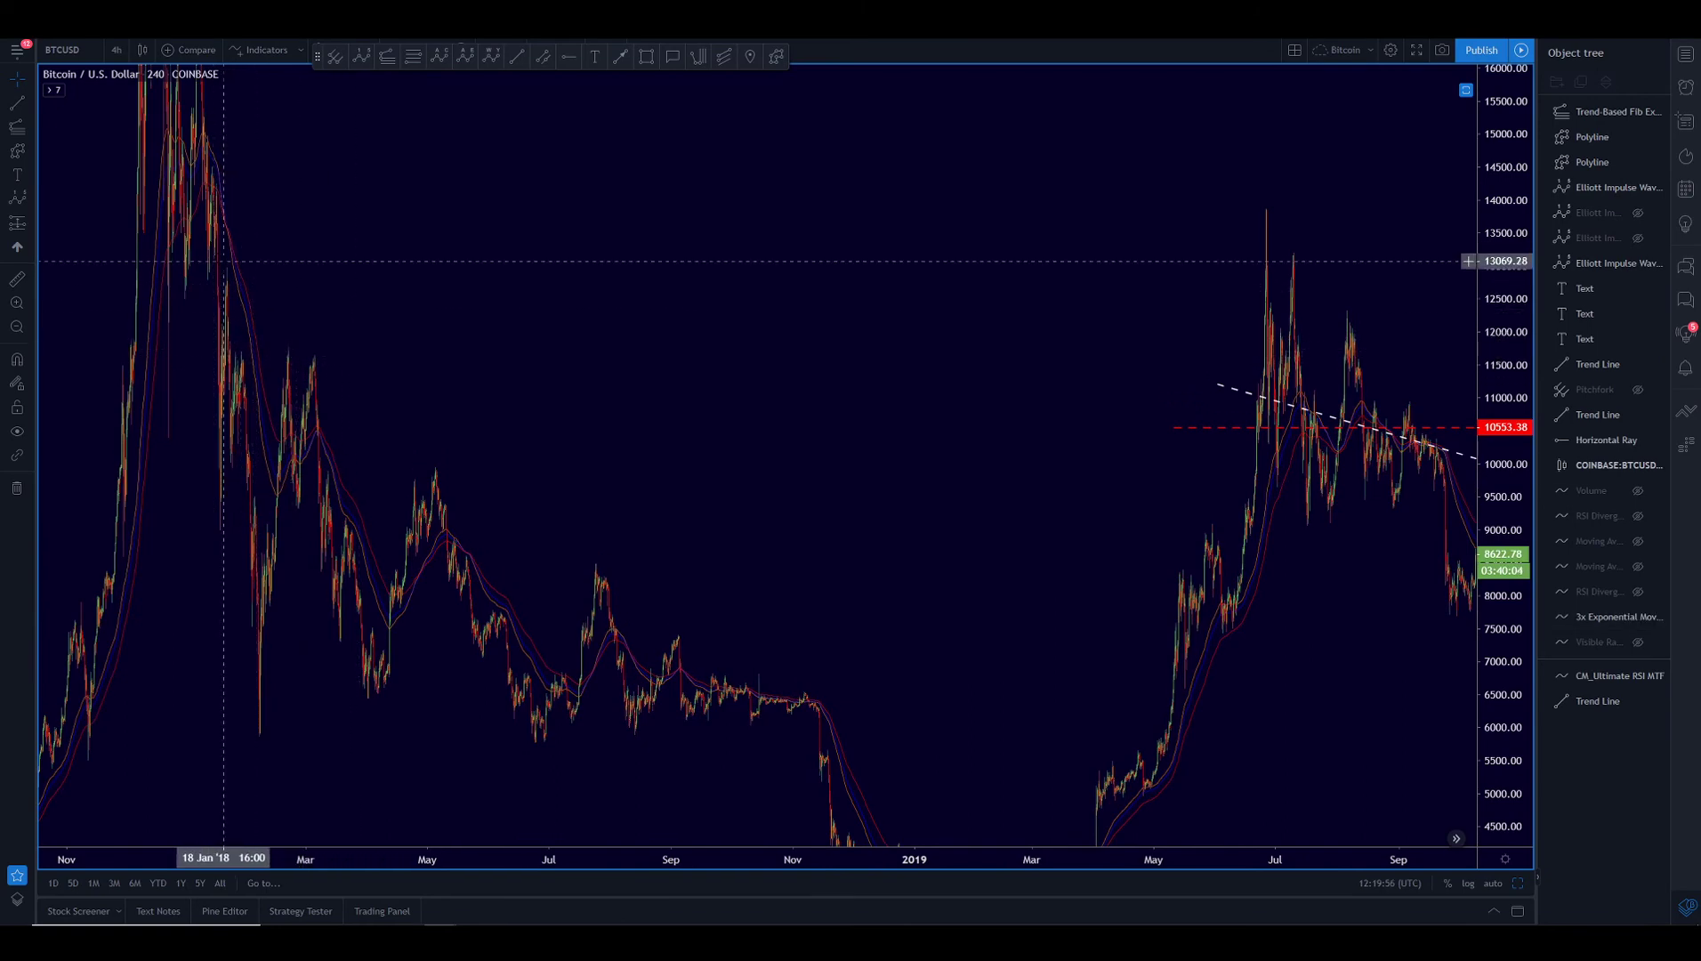
{"action": "scroll", "coordinate": [682, 281], "scroll_direction": "up", "scroll_amount": 2}
{"action": "left_click_drag", "start_coordinate": [882, 257], "coordinate": [976, 260]}
{"action": "left_click_drag", "start_coordinate": [626, 292], "coordinate": [325, 273]}
{"action": "scroll", "coordinate": [566, 303], "scroll_direction": "up", "scroll_amount": 5}
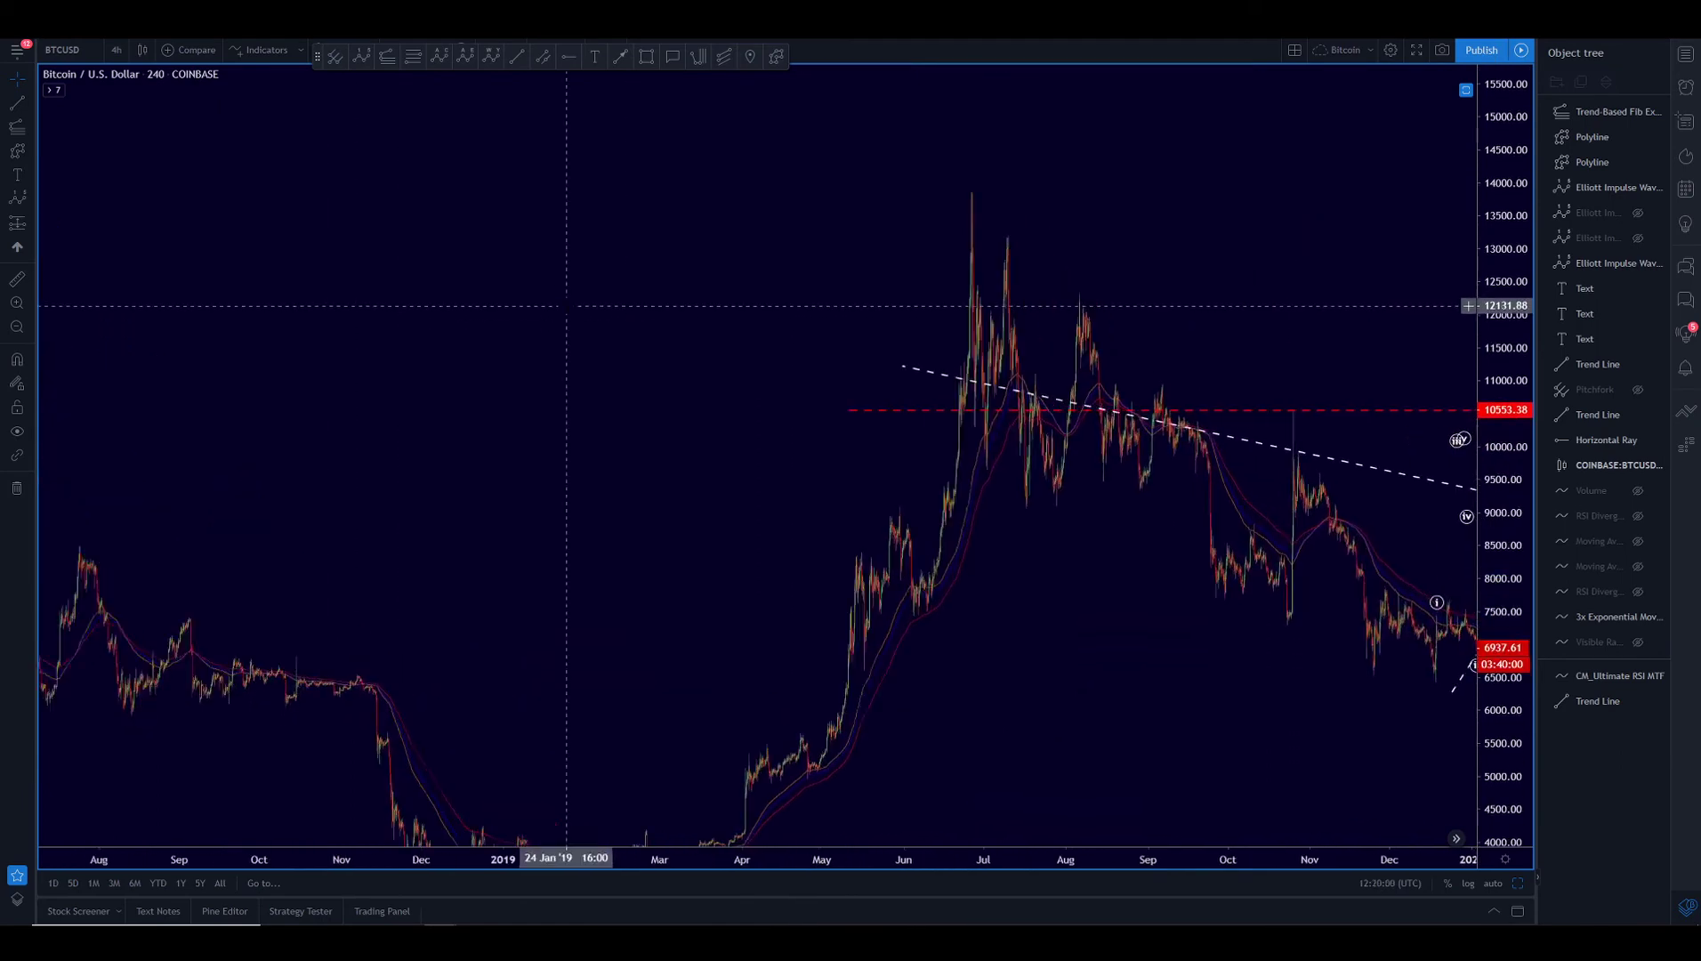
{"action": "scroll", "coordinate": [1229, 269], "scroll_direction": "right", "scroll_amount": 6}
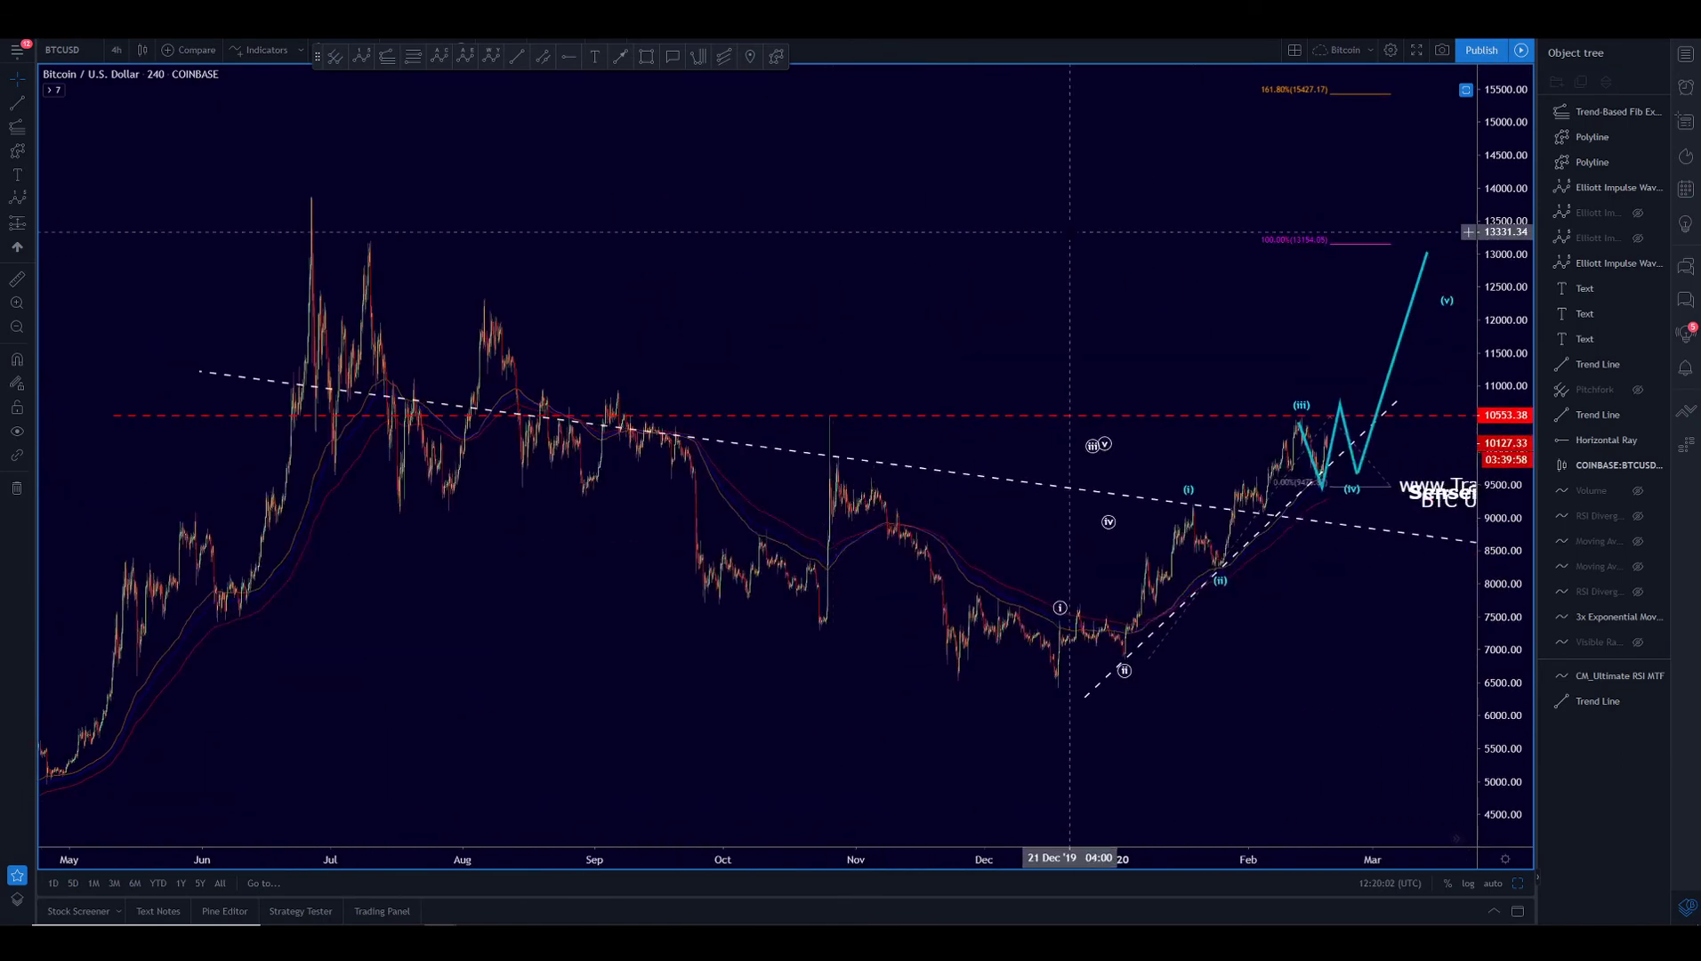
{"action": "left_click_drag", "start_coordinate": [965, 239], "coordinate": [879, 241]}
{"action": "left_click_drag", "start_coordinate": [984, 274], "coordinate": [914, 281]}
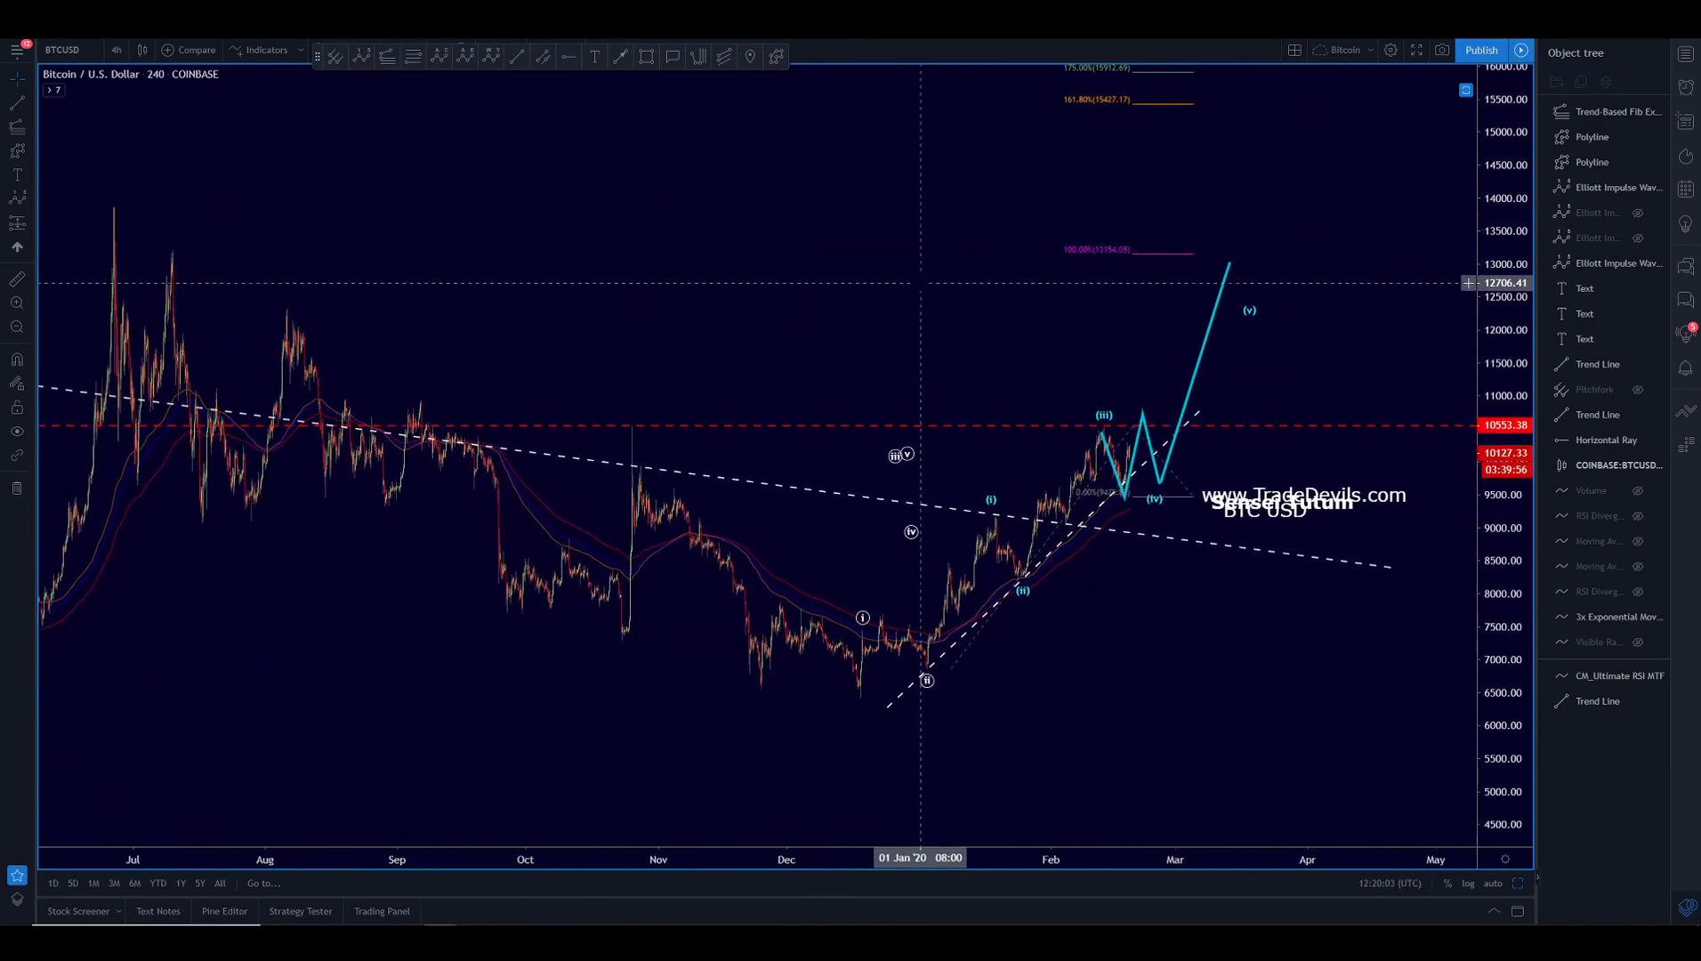
Step: Inspect the drawn path through waves (iii), (iv) and (v) around the red horizontal line and rising trend line
{"action": "scroll", "coordinate": [1152, 666], "scroll_direction": "up", "scroll_amount": 2}
{"action": "scroll", "coordinate": [1157, 631], "scroll_direction": "up", "scroll_amount": 2}
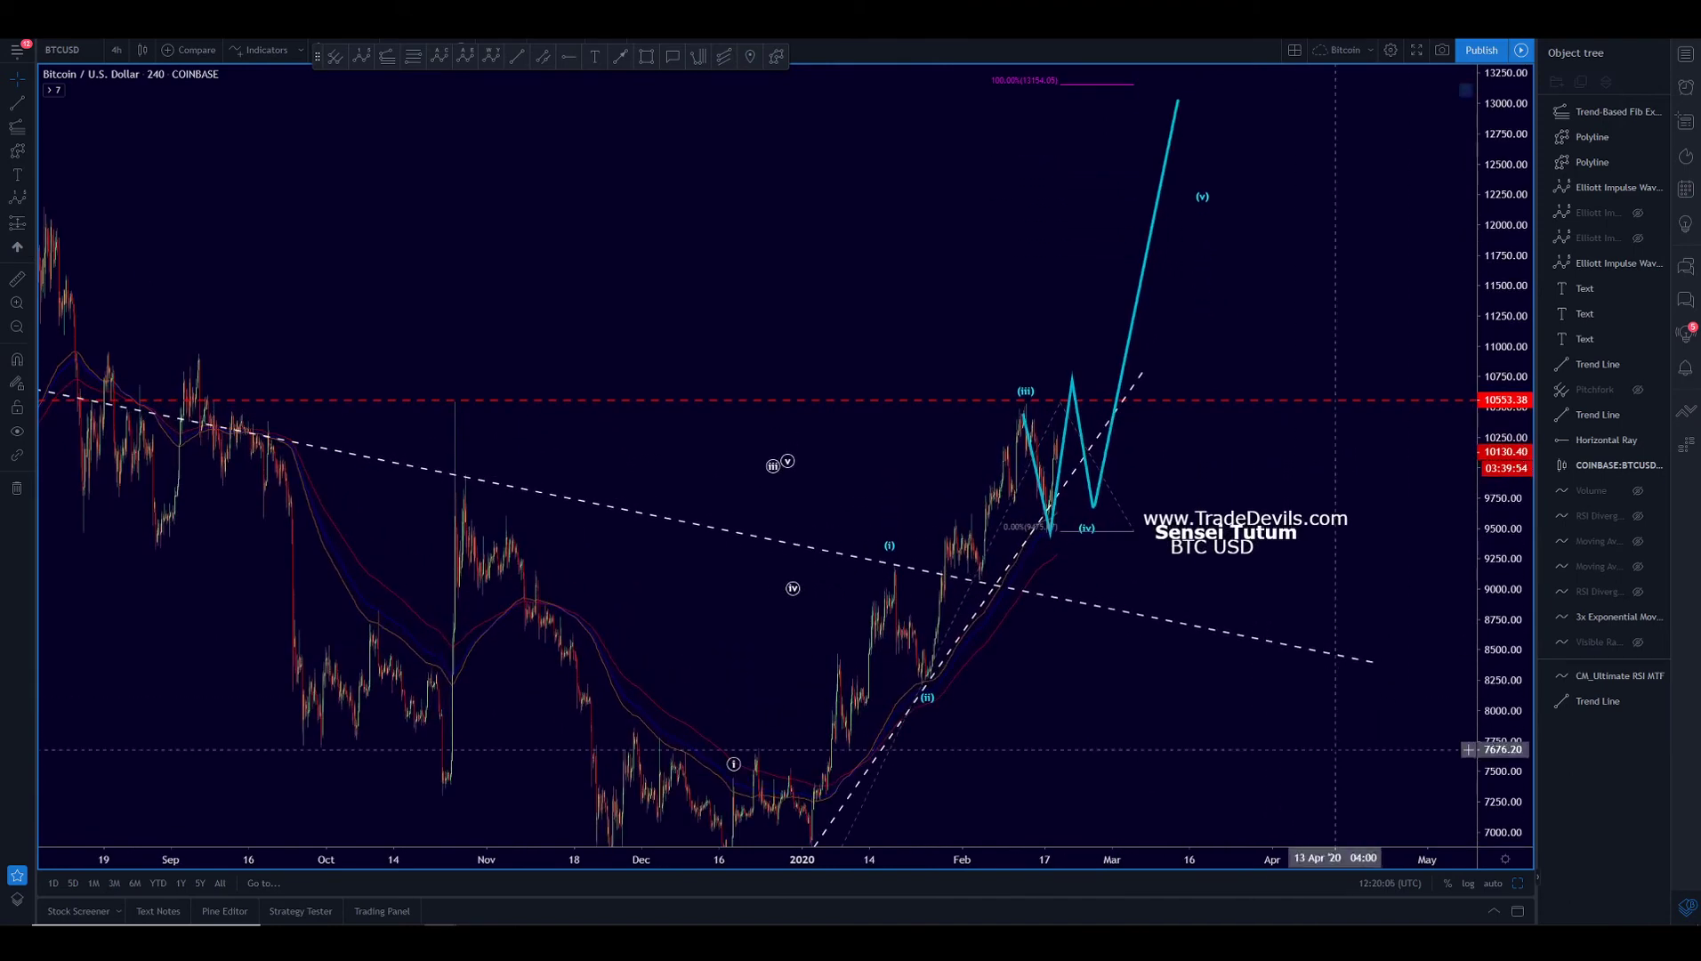
{"action": "scroll", "coordinate": [1086, 631], "scroll_direction": "up", "scroll_amount": 4}
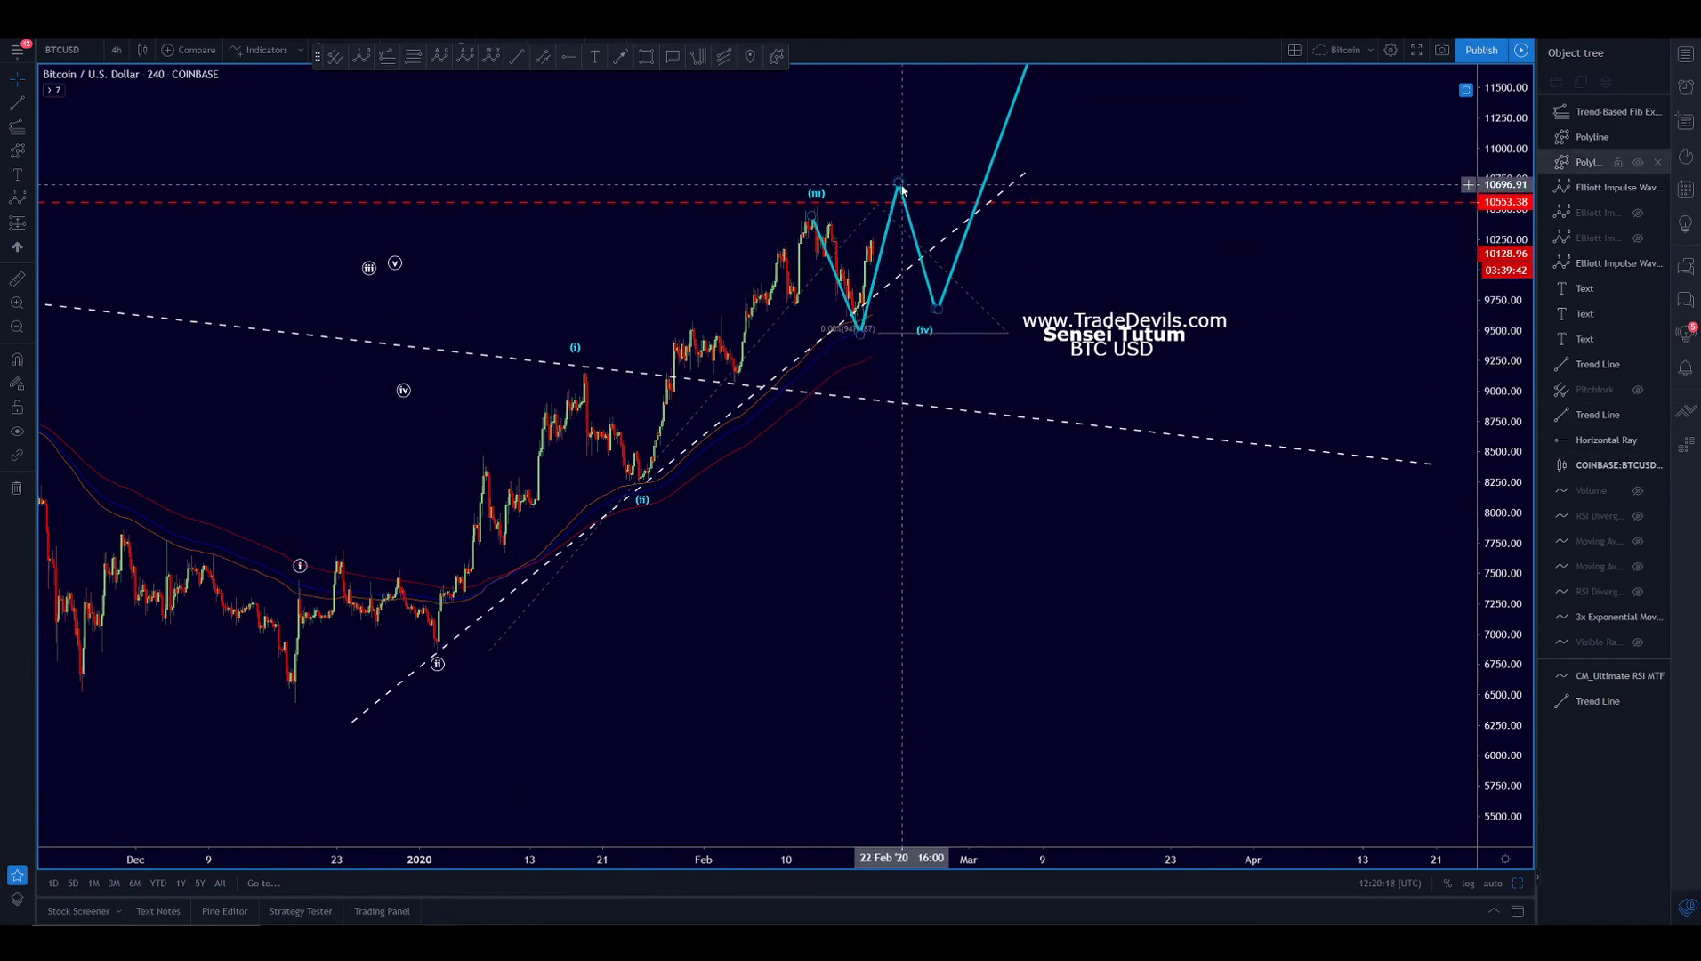
{"action": "left_click_drag", "start_coordinate": [1170, 104], "coordinate": [1081, 318]}
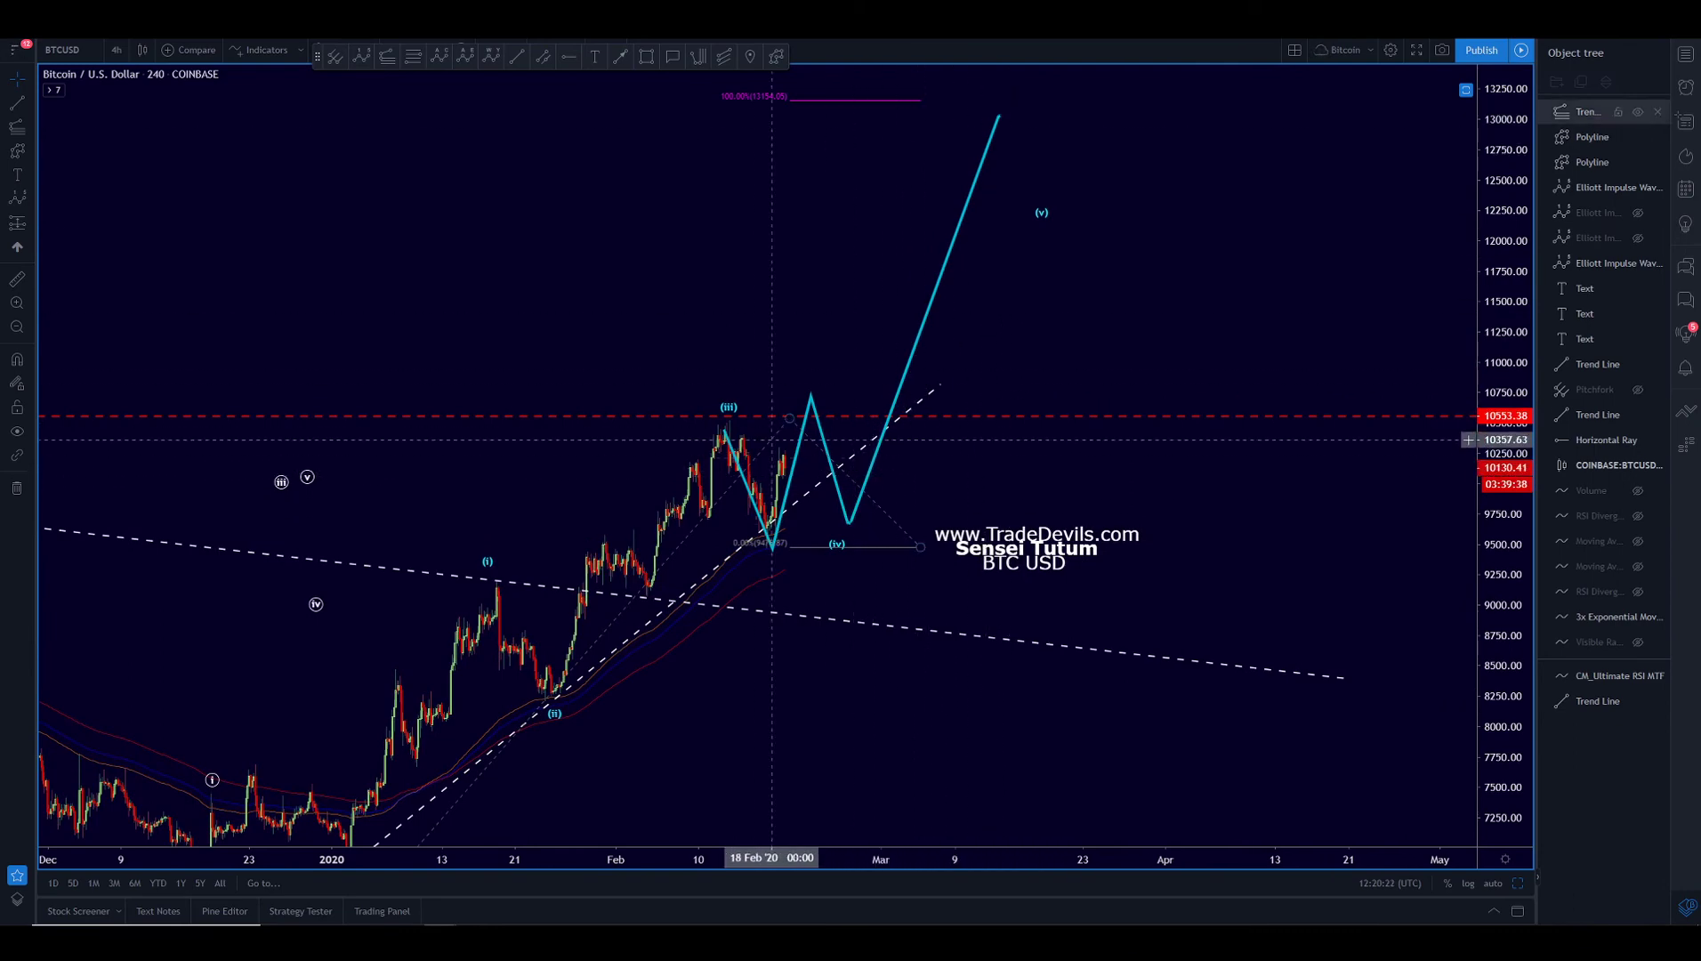
{"action": "left_click_drag", "start_coordinate": [656, 430], "coordinate": [774, 258]}
{"action": "left_click_drag", "start_coordinate": [872, 595], "coordinate": [1044, 668]}
{"action": "scroll", "coordinate": [998, 540], "scroll_direction": "up", "scroll_amount": 2}
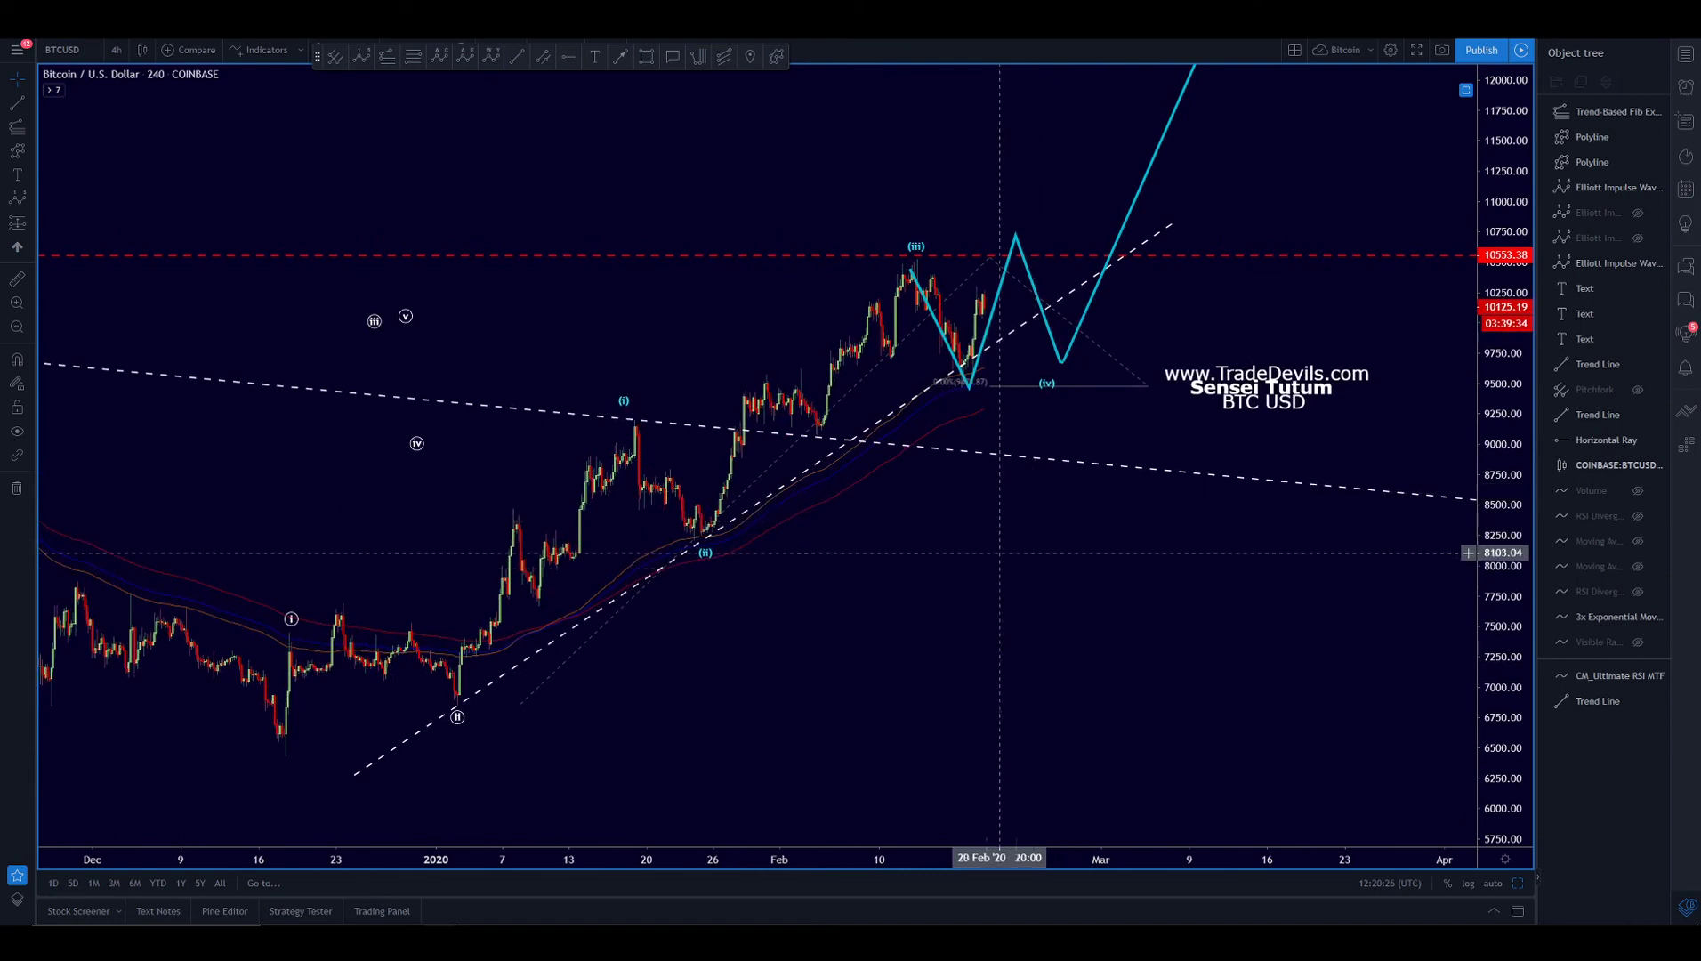
Step: Review the projected wave (iv) and (v) path against the Fib extension levels and the mid-2019 price highs
{"action": "left_click_drag", "start_coordinate": [983, 581], "coordinate": [960, 597]}
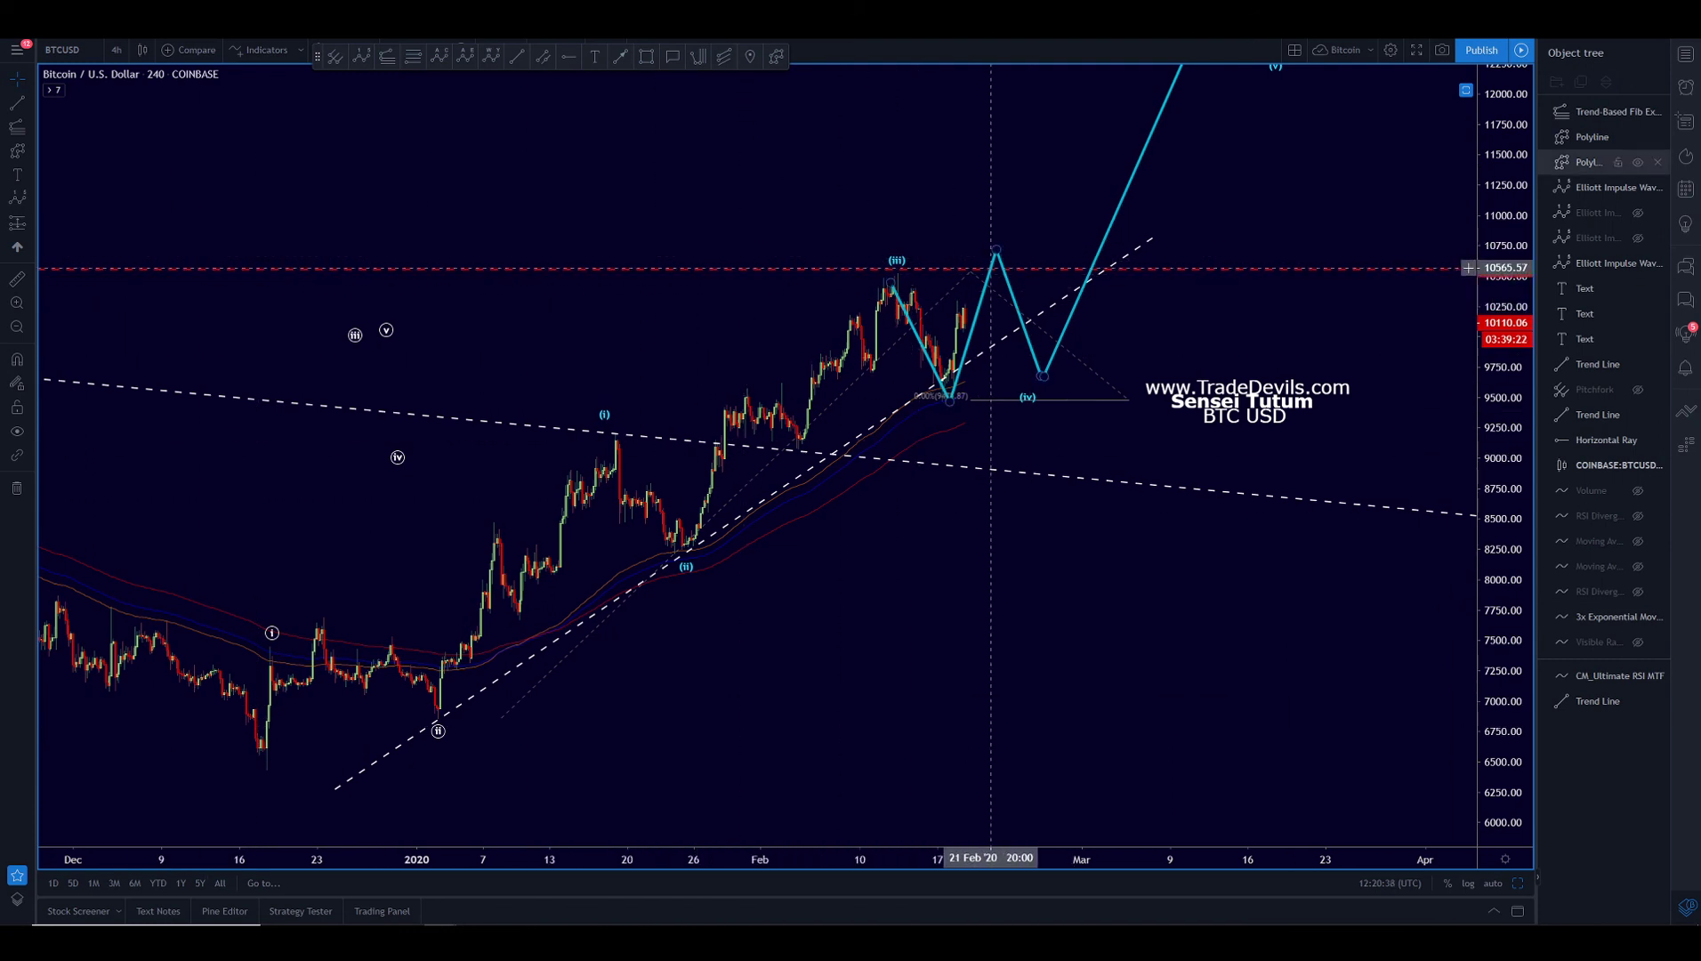
{"action": "left_click_drag", "start_coordinate": [1031, 553], "coordinate": [913, 616]}
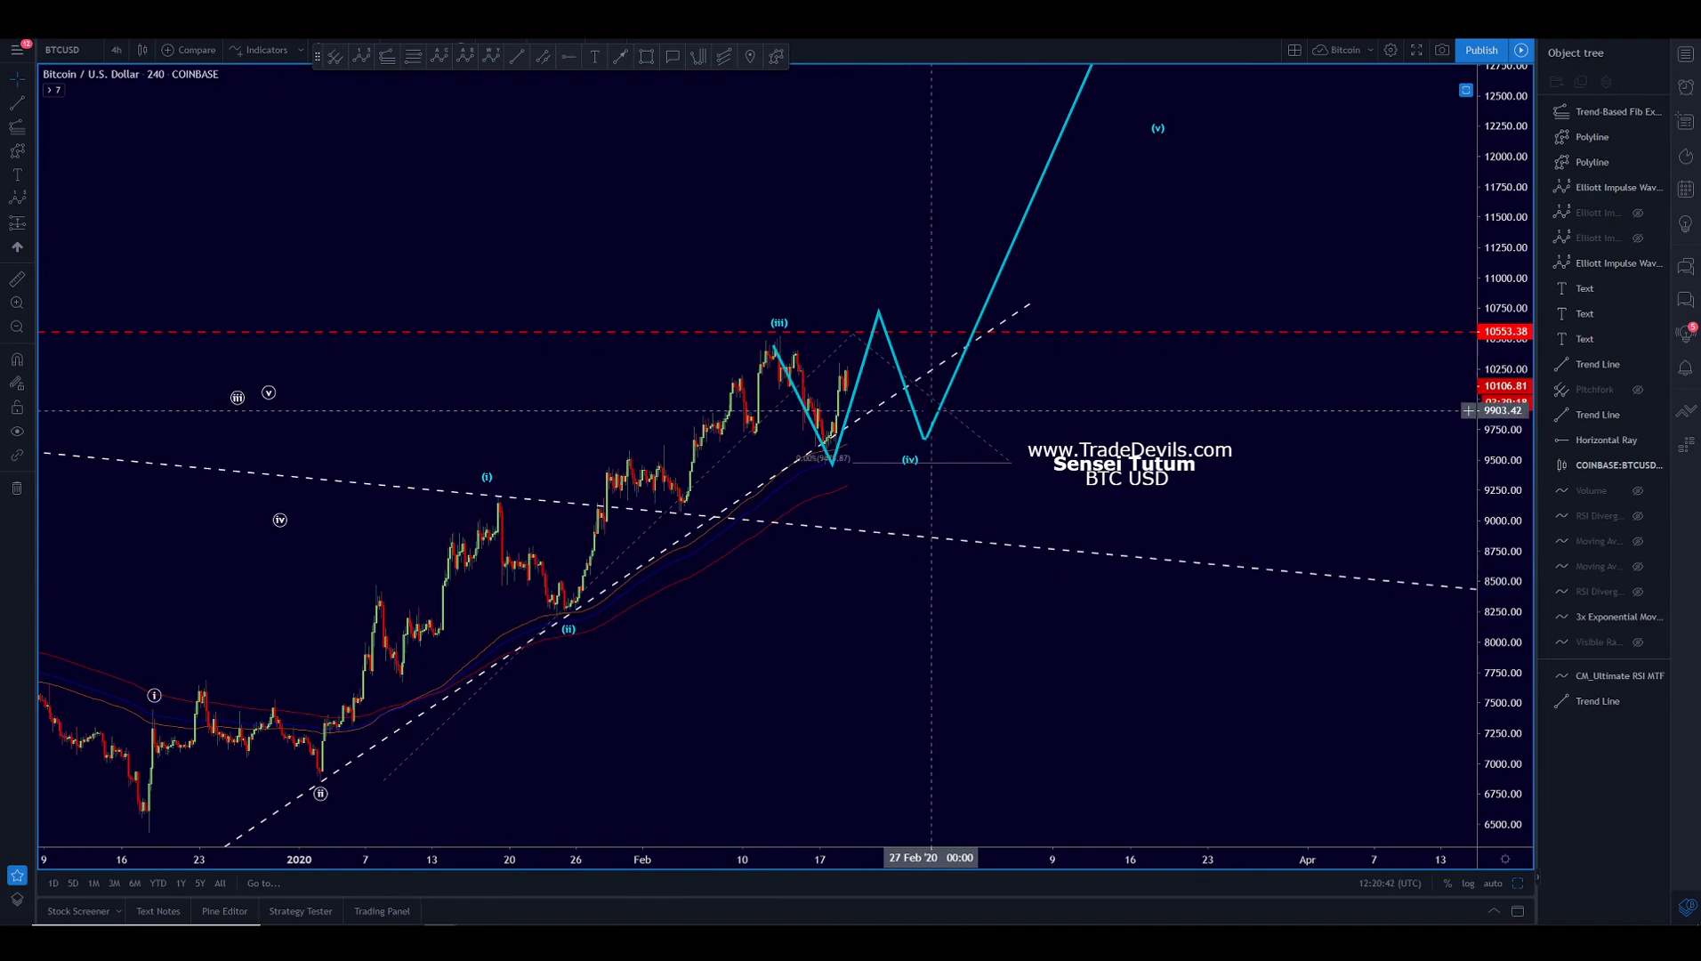
{"action": "left_click_drag", "start_coordinate": [1158, 209], "coordinate": [1183, 169]}
{"action": "left_click_drag", "start_coordinate": [950, 663], "coordinate": [960, 698]}
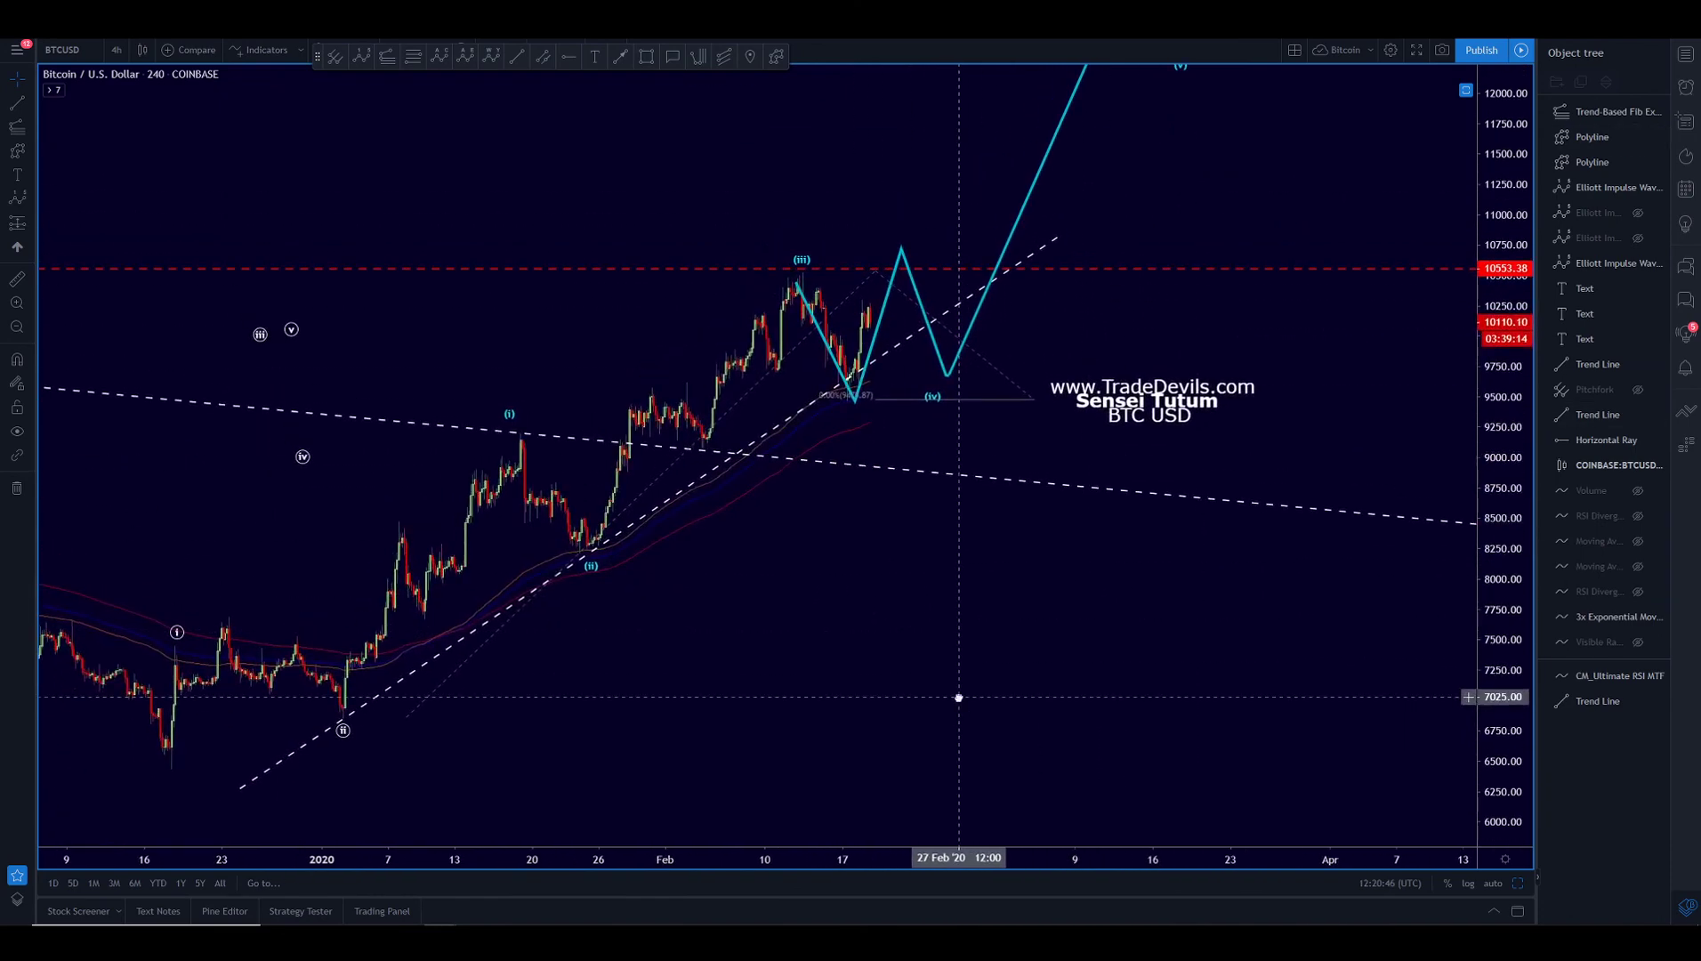
{"action": "left_click_drag", "start_coordinate": [1070, 632], "coordinate": [1024, 704]}
{"action": "left_click_drag", "start_coordinate": [962, 614], "coordinate": [1067, 585]}
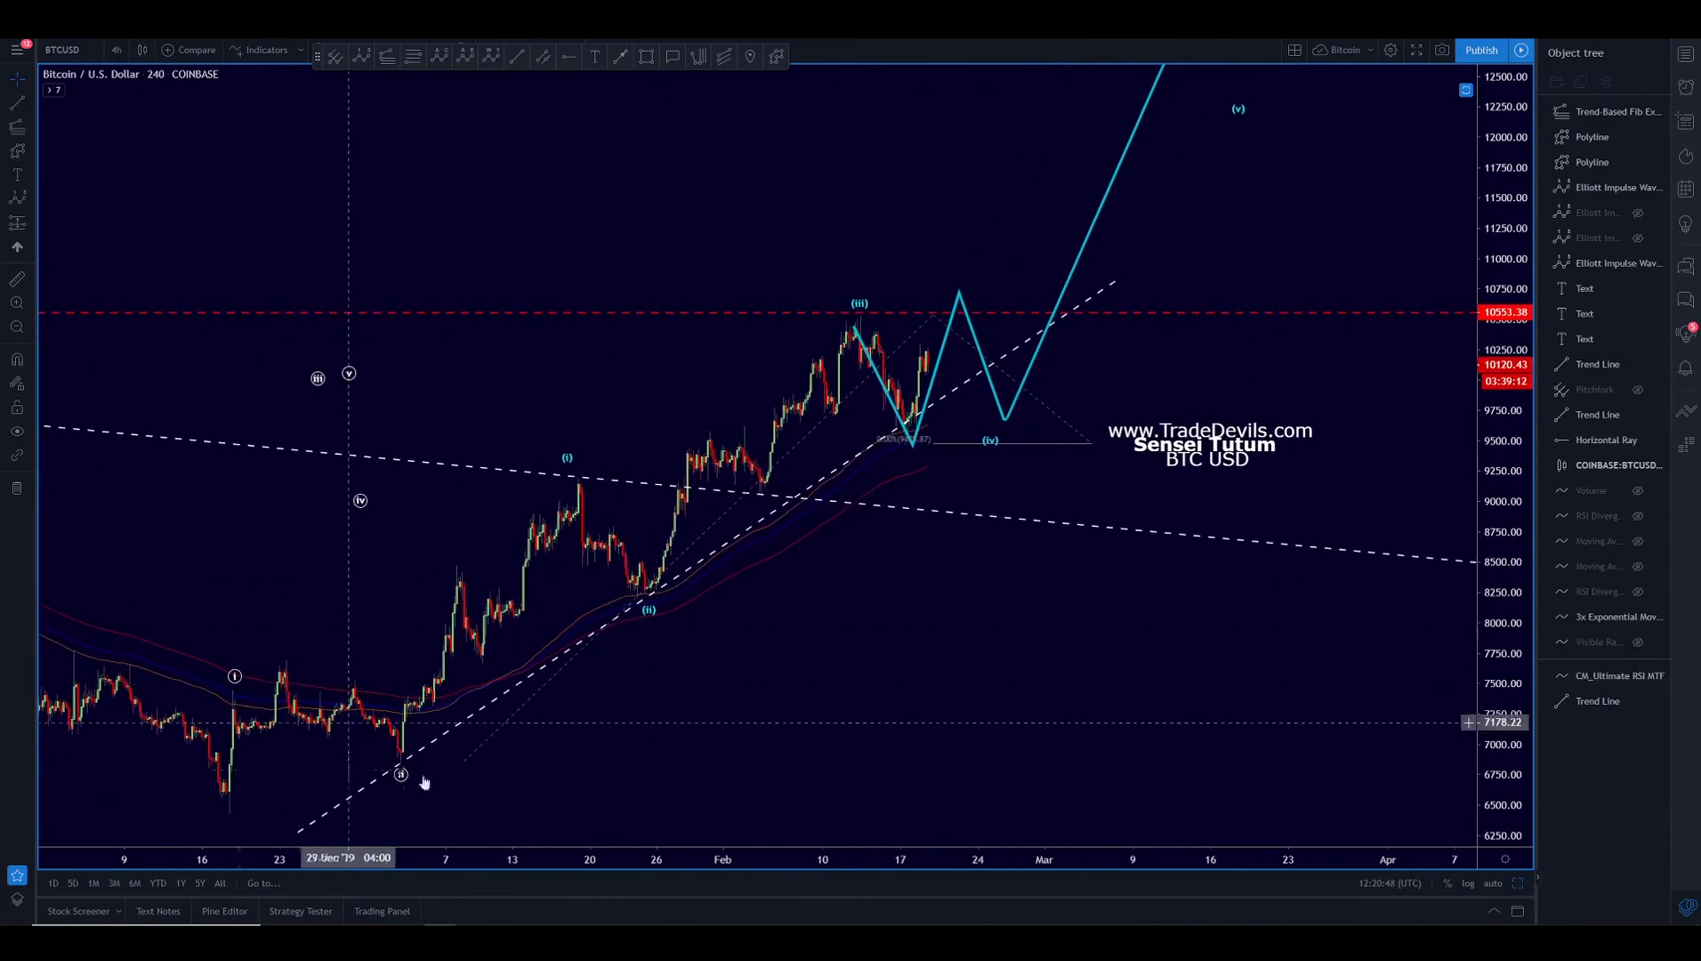
{"action": "left_click_drag", "start_coordinate": [1239, 574], "coordinate": [877, 743]}
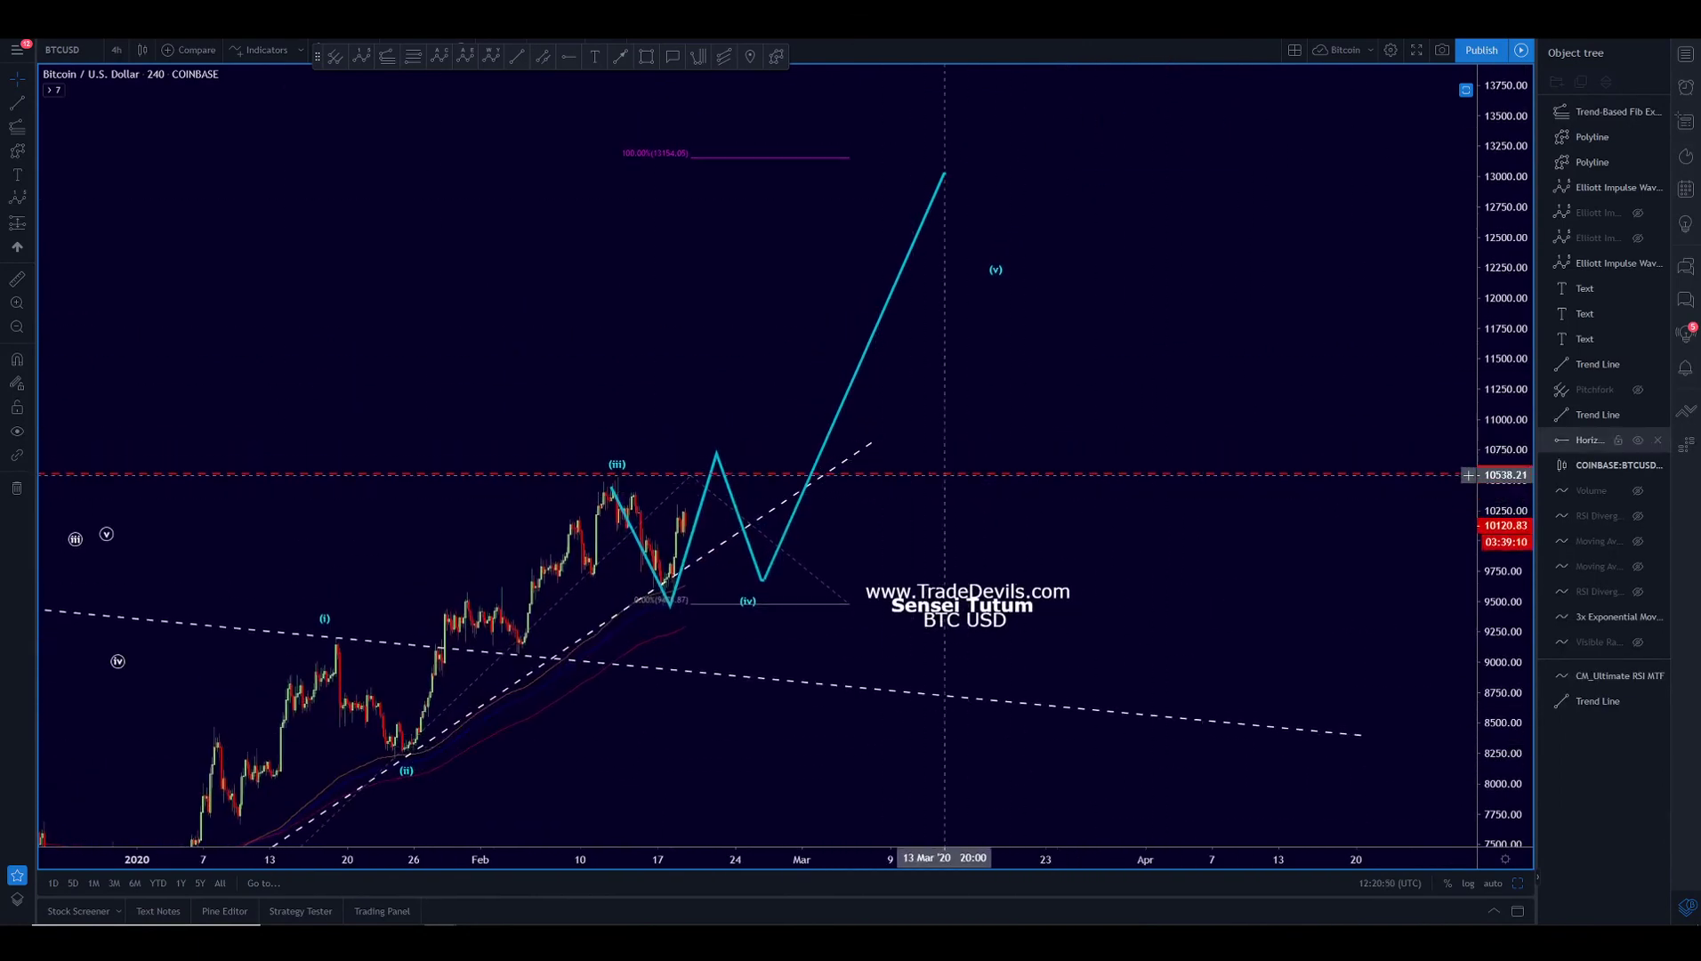
{"action": "left_click_drag", "start_coordinate": [1222, 338], "coordinate": [1064, 496]}
{"action": "left_click_drag", "start_coordinate": [1222, 193], "coordinate": [1228, 200]}
{"action": "scroll", "coordinate": [1229, 201], "scroll_direction": "down", "scroll_amount": 8}
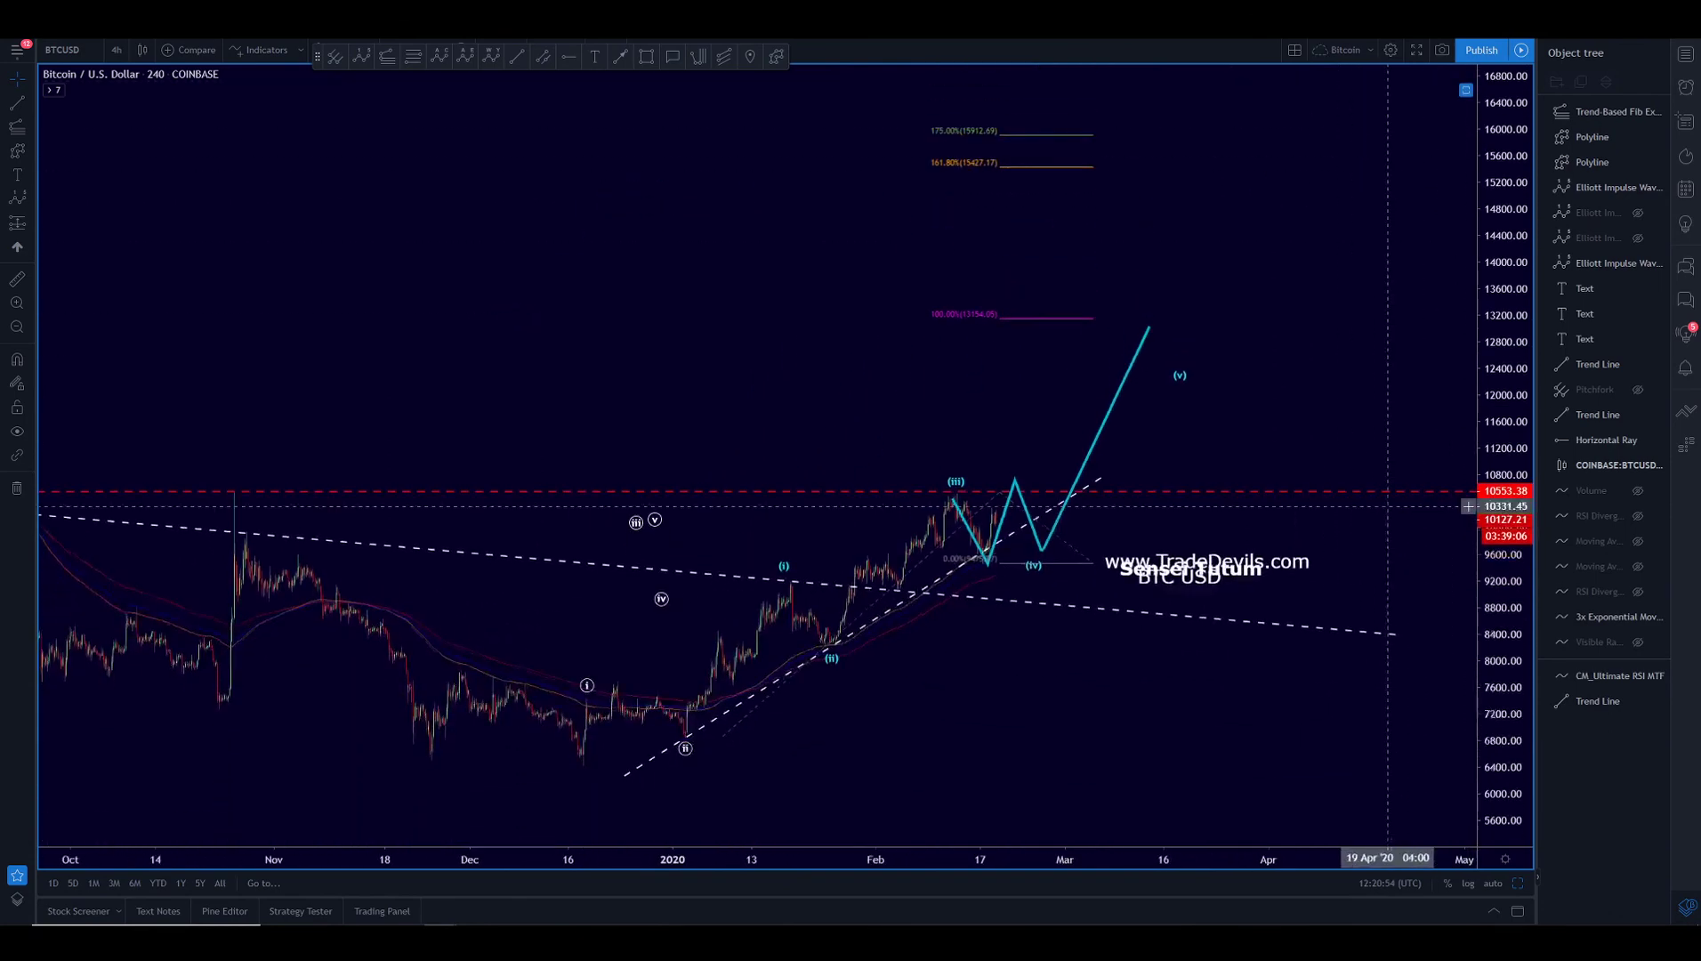
{"action": "scroll", "coordinate": [1288, 609], "scroll_direction": "down", "scroll_amount": 5}
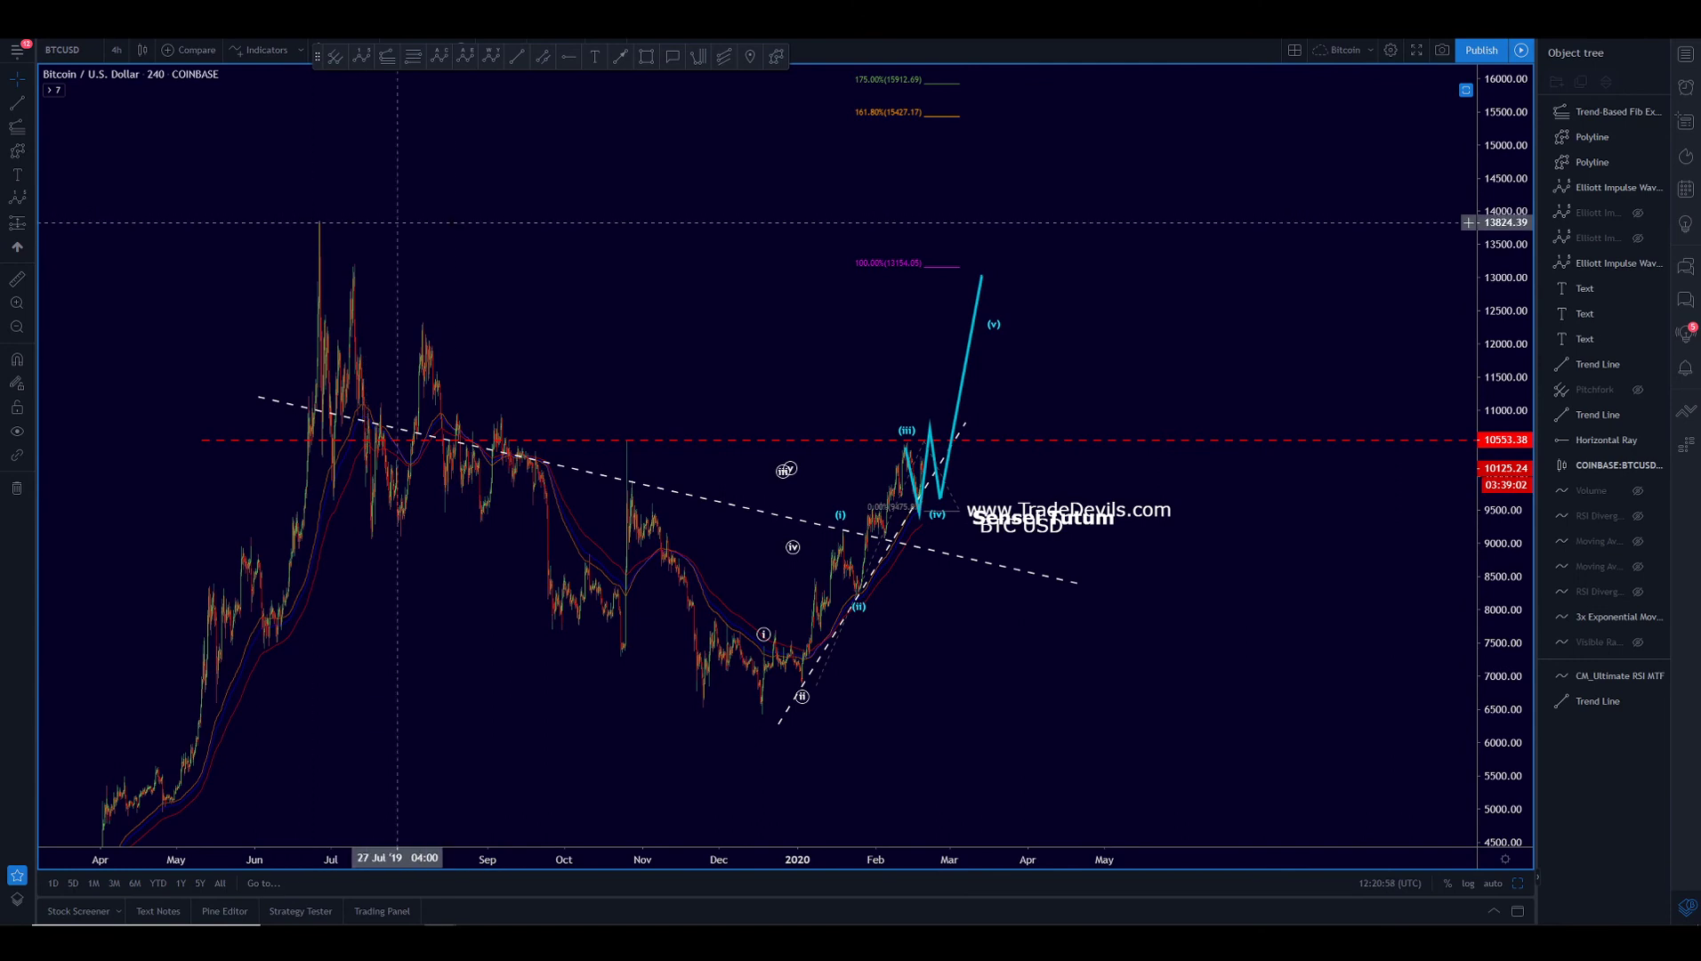
{"action": "left_click_drag", "start_coordinate": [1215, 210], "coordinate": [1070, 439]}
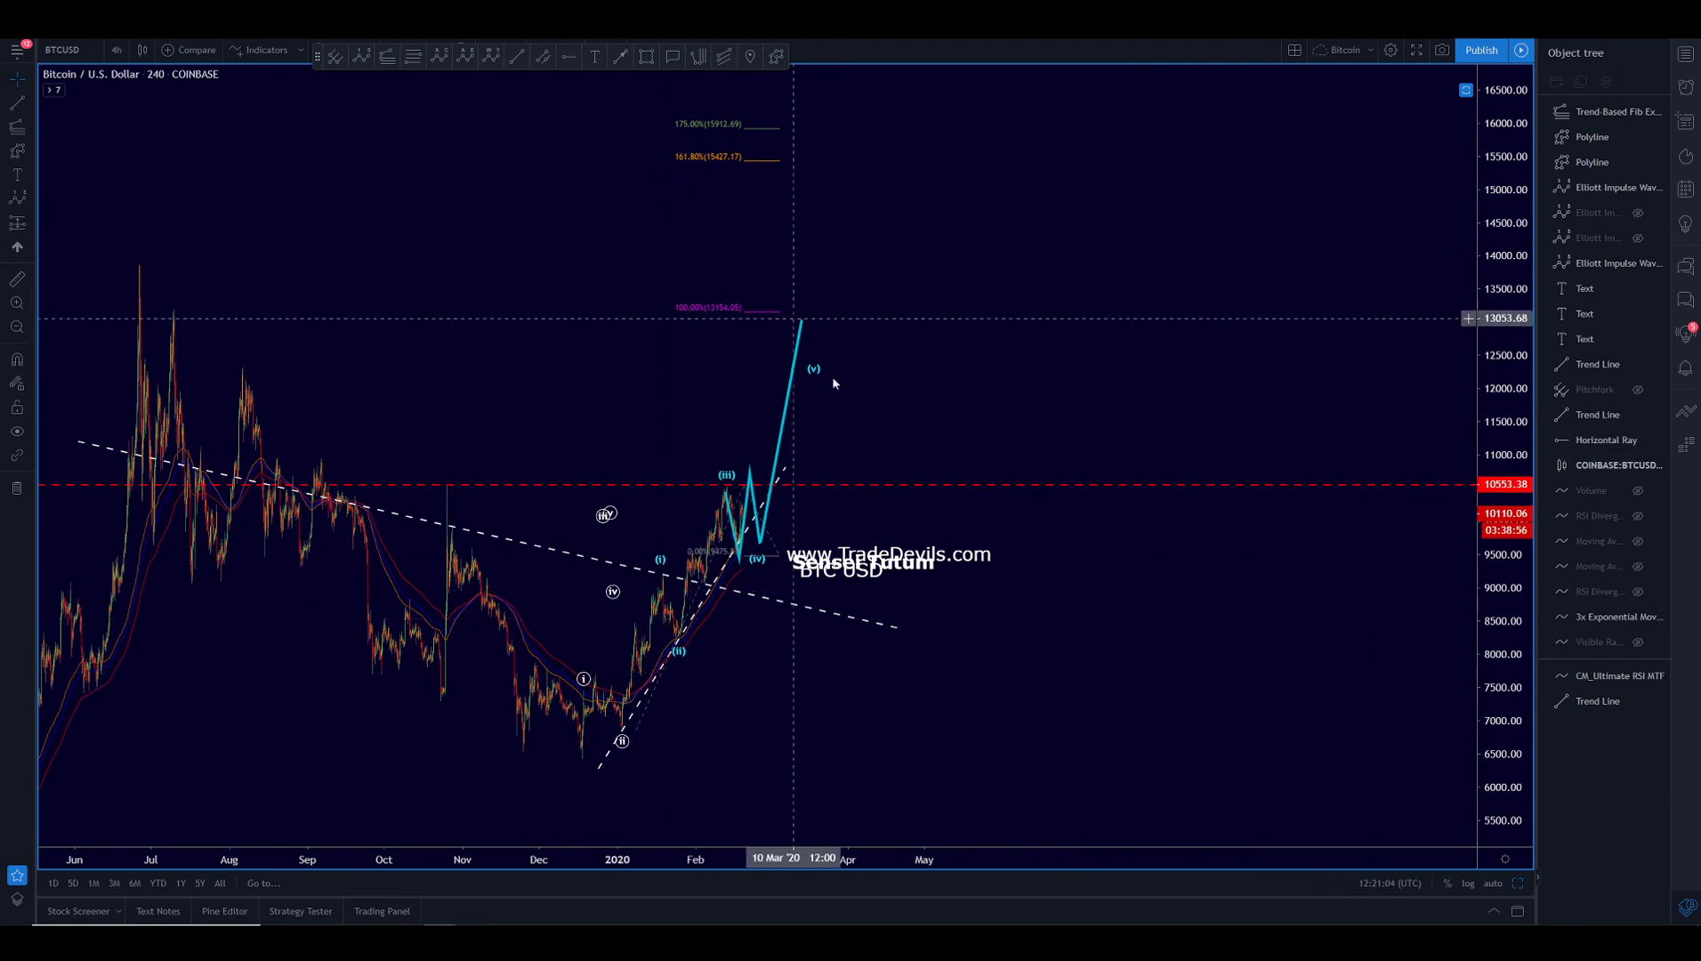
Step: Draw a polyline from wave (v)'s end near 13,000 through about 11,300, 13,000, 10,500, 15,400, 12,500 and 14,500, ending near 9,400
{"action": "left_click", "coordinate": [777, 57]}
{"action": "left_click", "coordinate": [802, 322]}
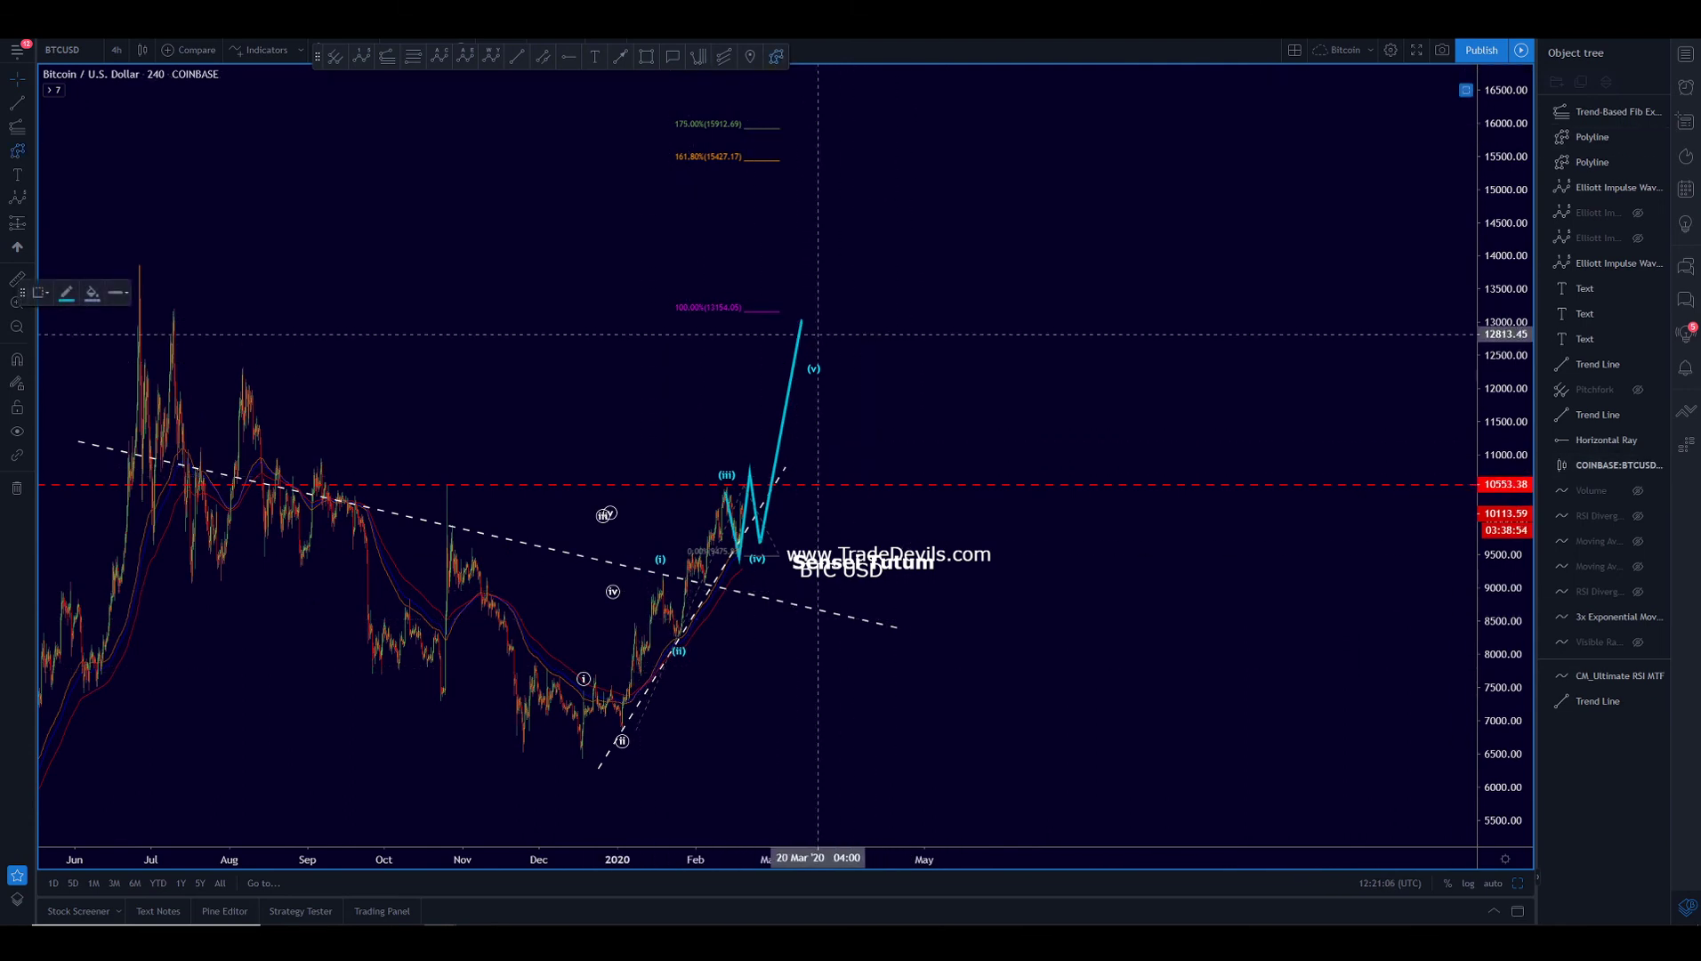
{"action": "left_click", "coordinate": [875, 433]}
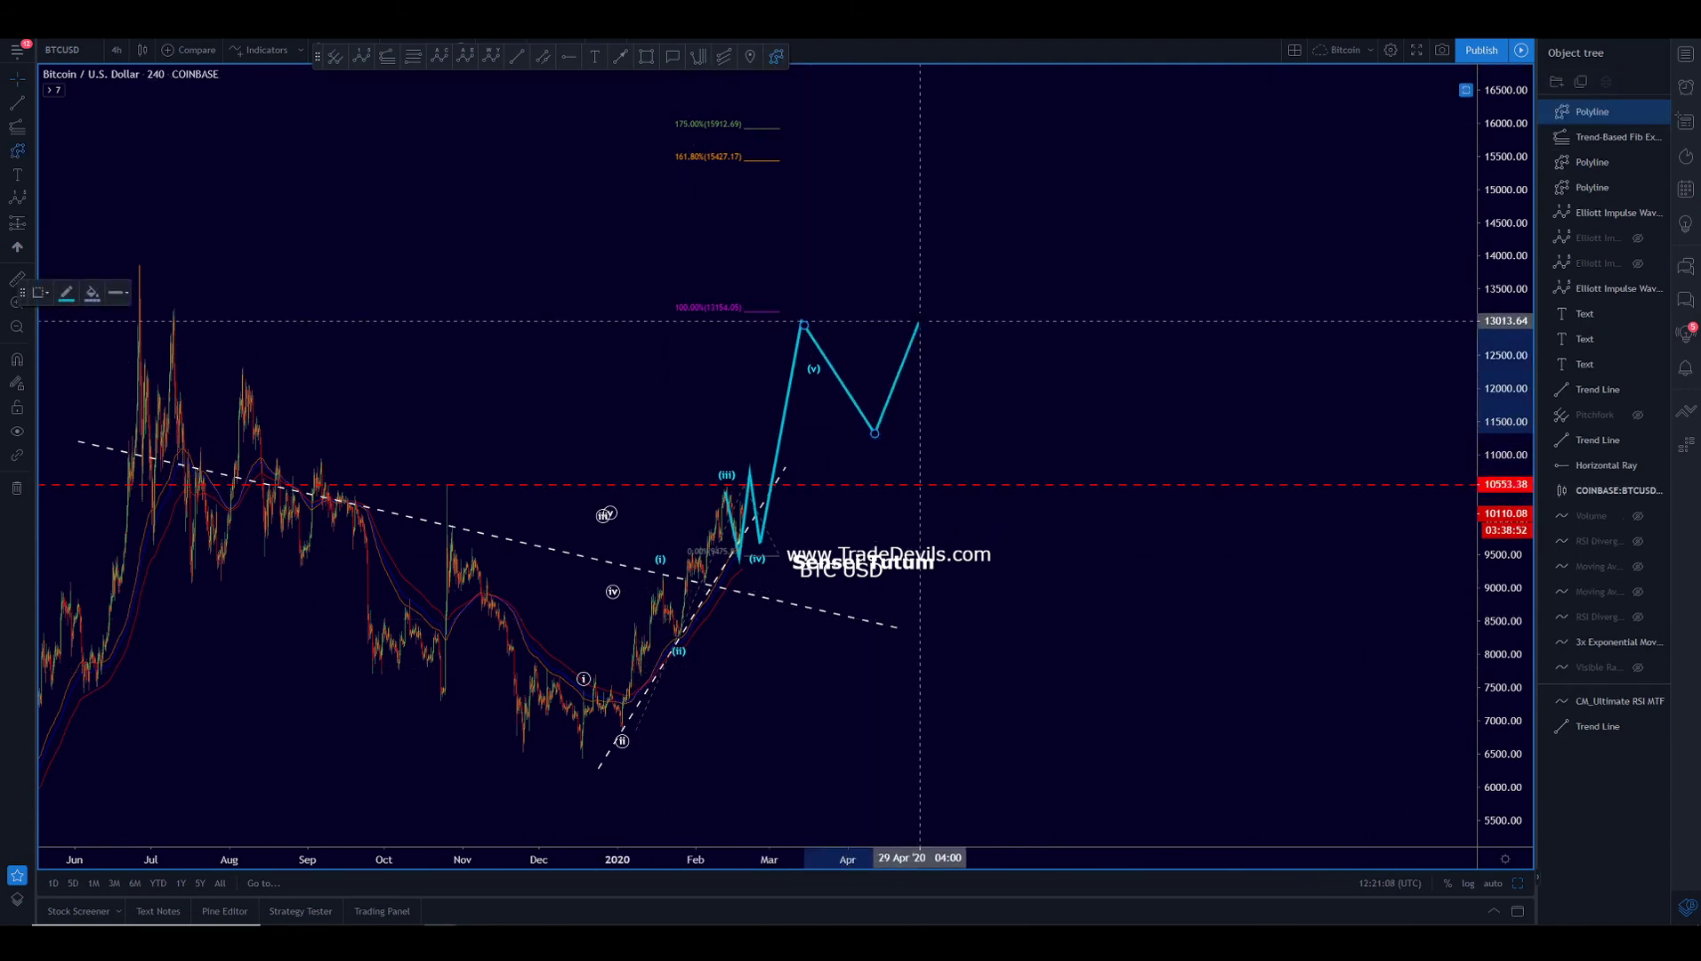
{"action": "left_click", "coordinate": [919, 322]}
{"action": "left_click", "coordinate": [990, 487]}
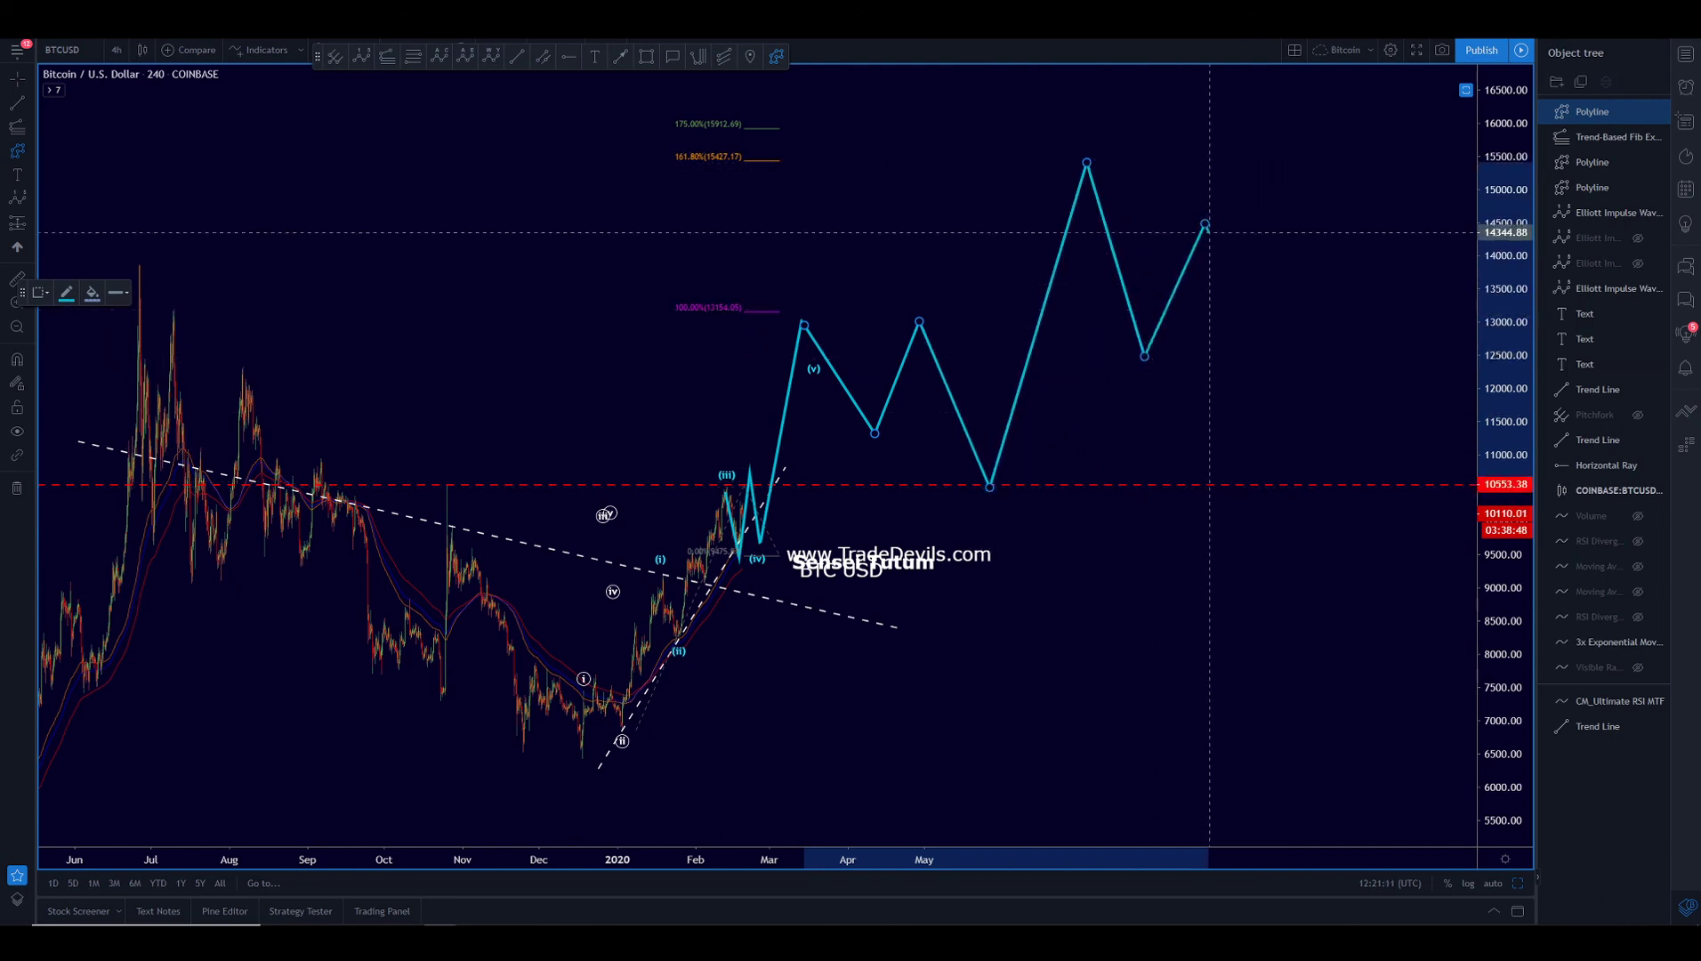
{"action": "left_click", "coordinate": [1206, 225]}
{"action": "double_click", "coordinate": [1298, 563]}
{"action": "left_click", "coordinate": [1287, 656]}
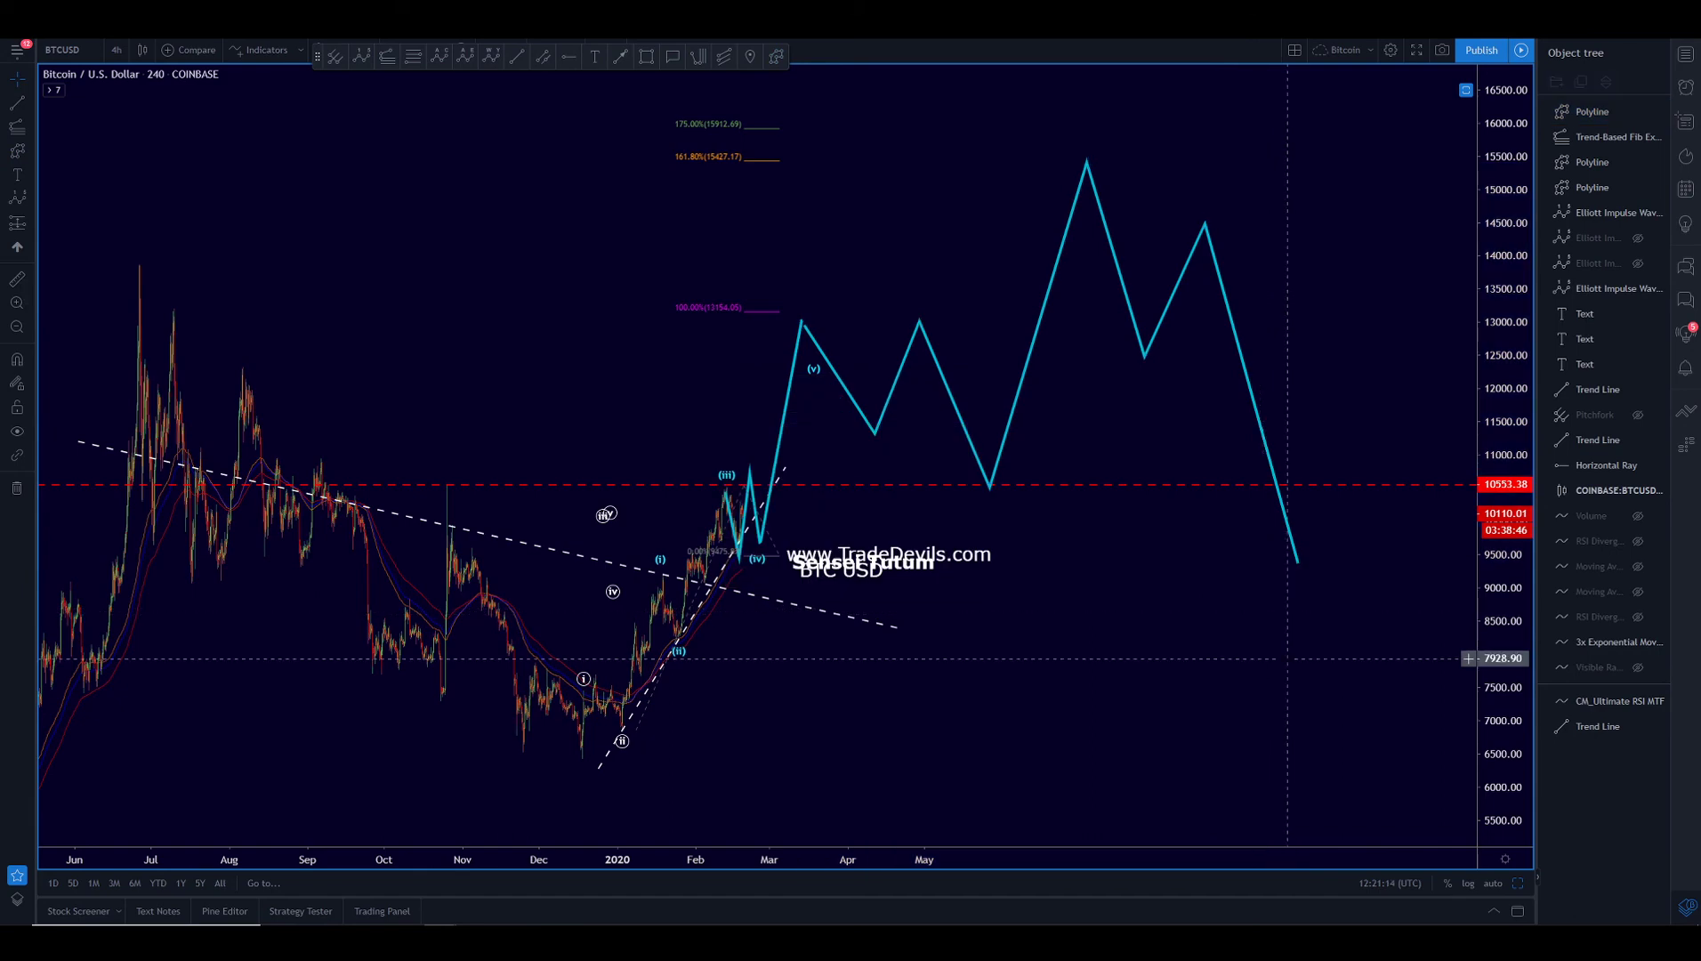
Step: Examine the full projected path beyond wave (v) and compare it with the current price action around waves (iii) and (iv)
{"action": "left_click_drag", "start_coordinate": [1135, 619], "coordinate": [964, 562]}
{"action": "scroll", "coordinate": [964, 563], "scroll_direction": "down", "scroll_amount": 2}
{"action": "left_click_drag", "start_coordinate": [1498, 216], "coordinate": [1498, 485]}
{"action": "left_click_drag", "start_coordinate": [1142, 612], "coordinate": [956, 599]}
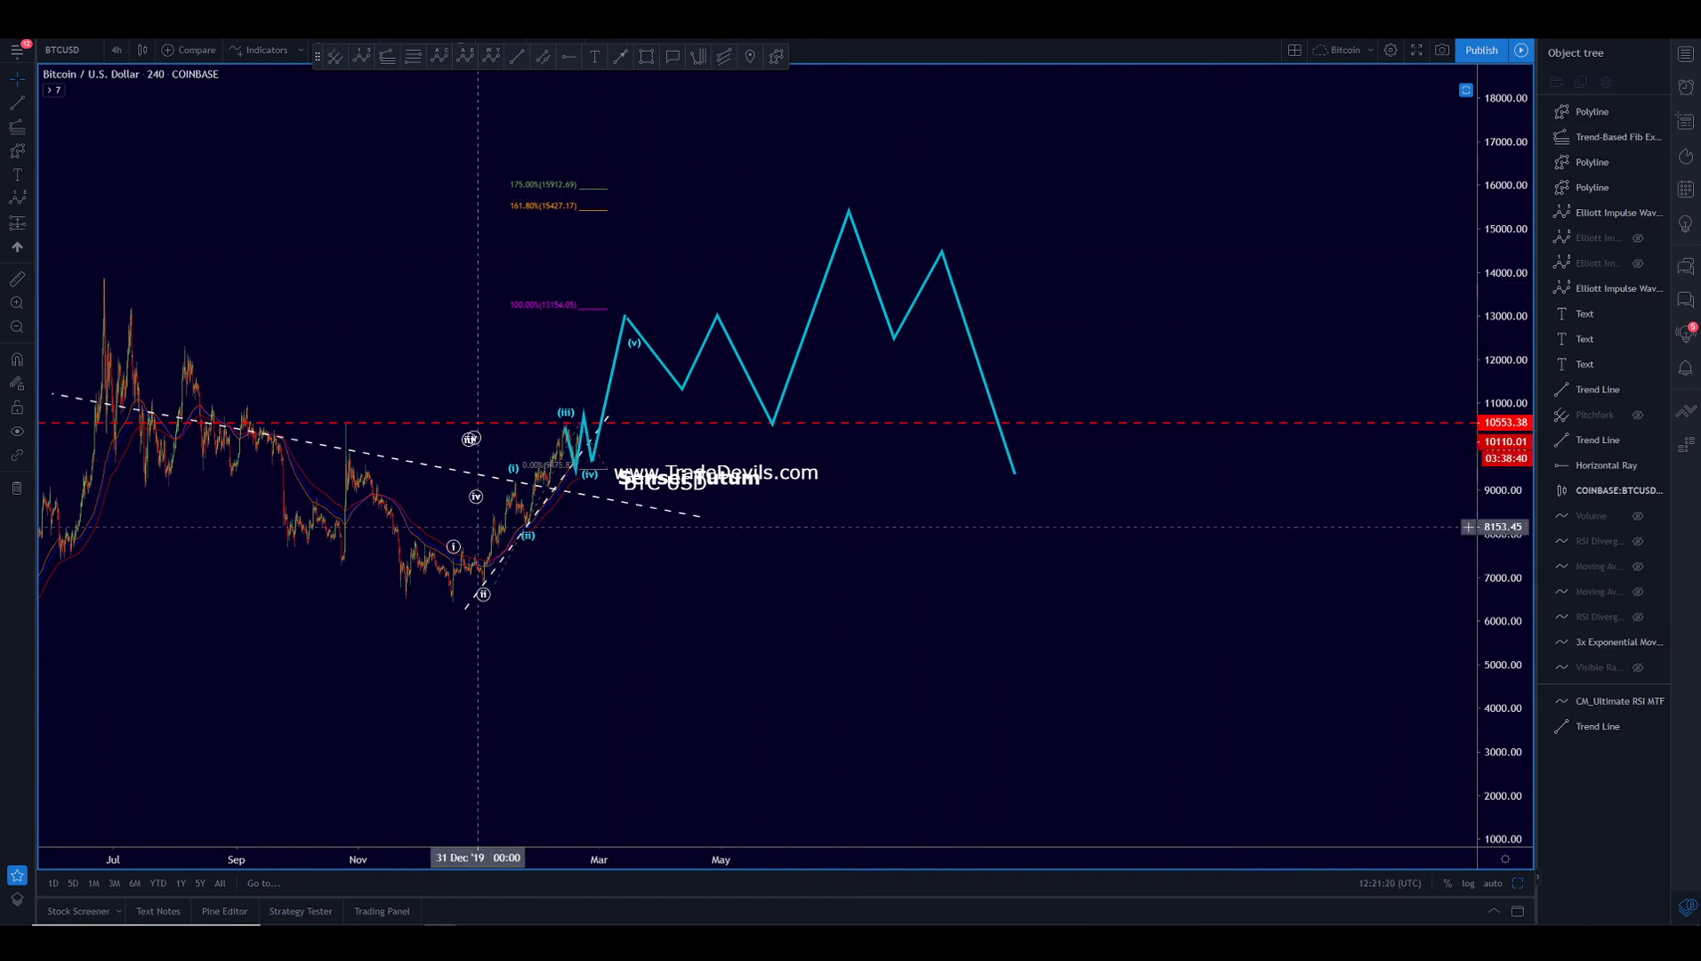
{"action": "left_click", "coordinate": [893, 334]}
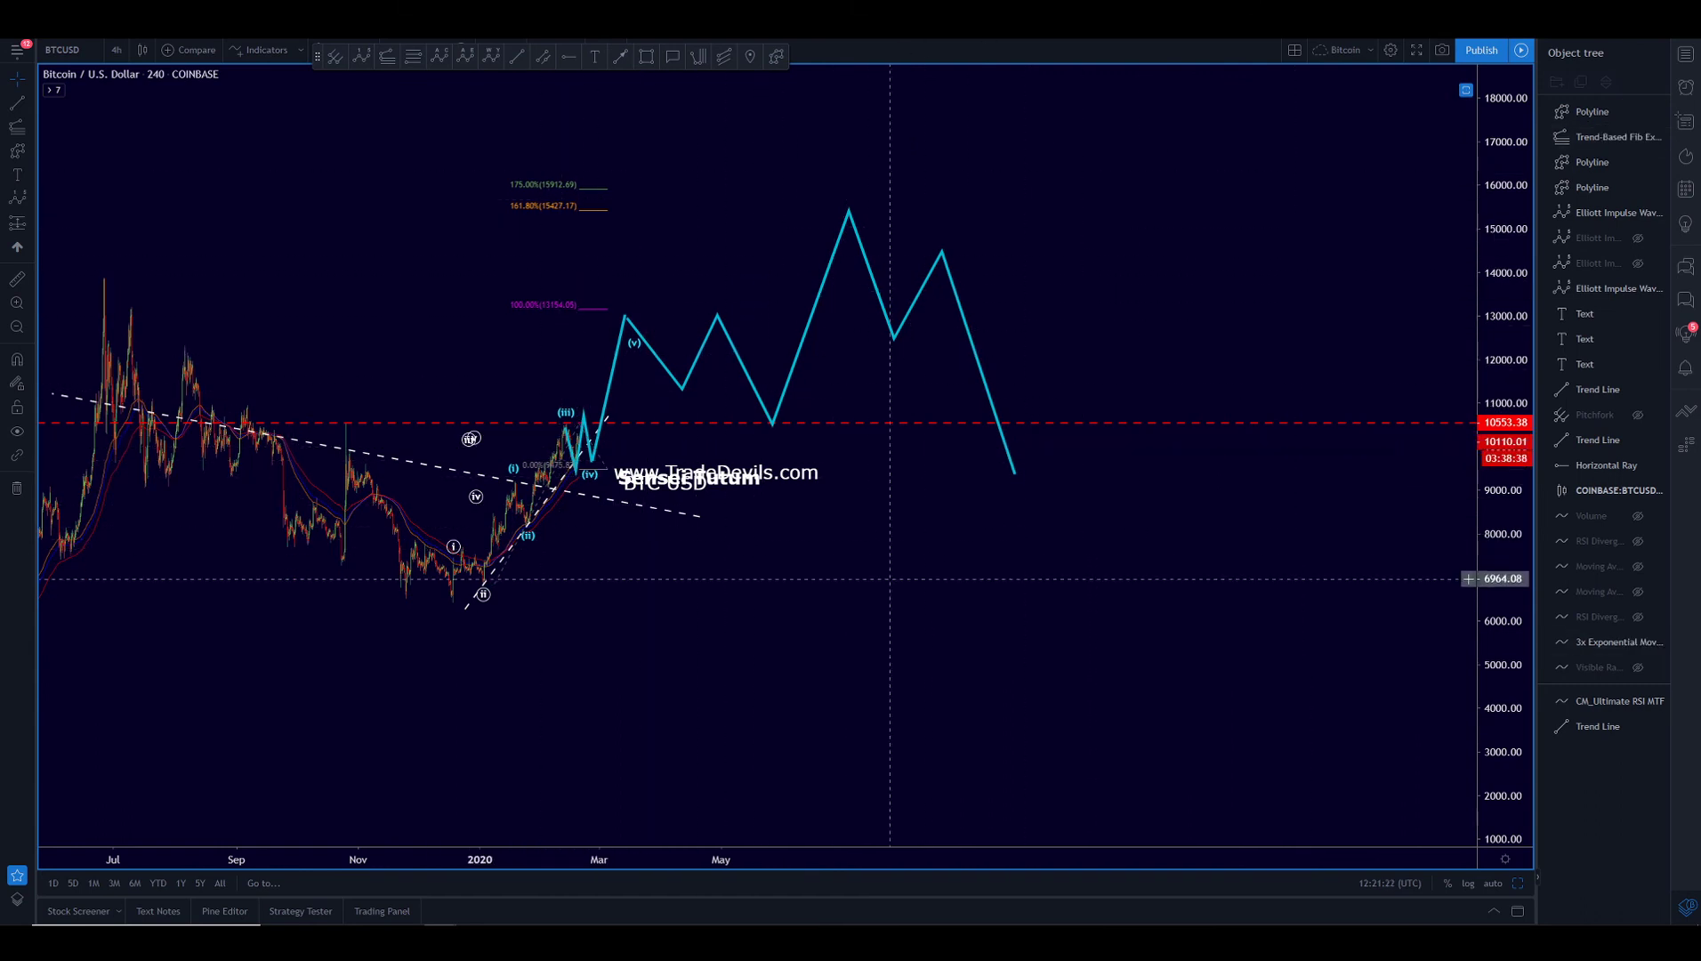
{"action": "left_click_drag", "start_coordinate": [931, 580], "coordinate": [1029, 583]}
{"action": "left_click_drag", "start_coordinate": [380, 136], "coordinate": [1305, 643]}
{"action": "scroll", "coordinate": [1468, 731], "scroll_direction": "up", "scroll_amount": 5}
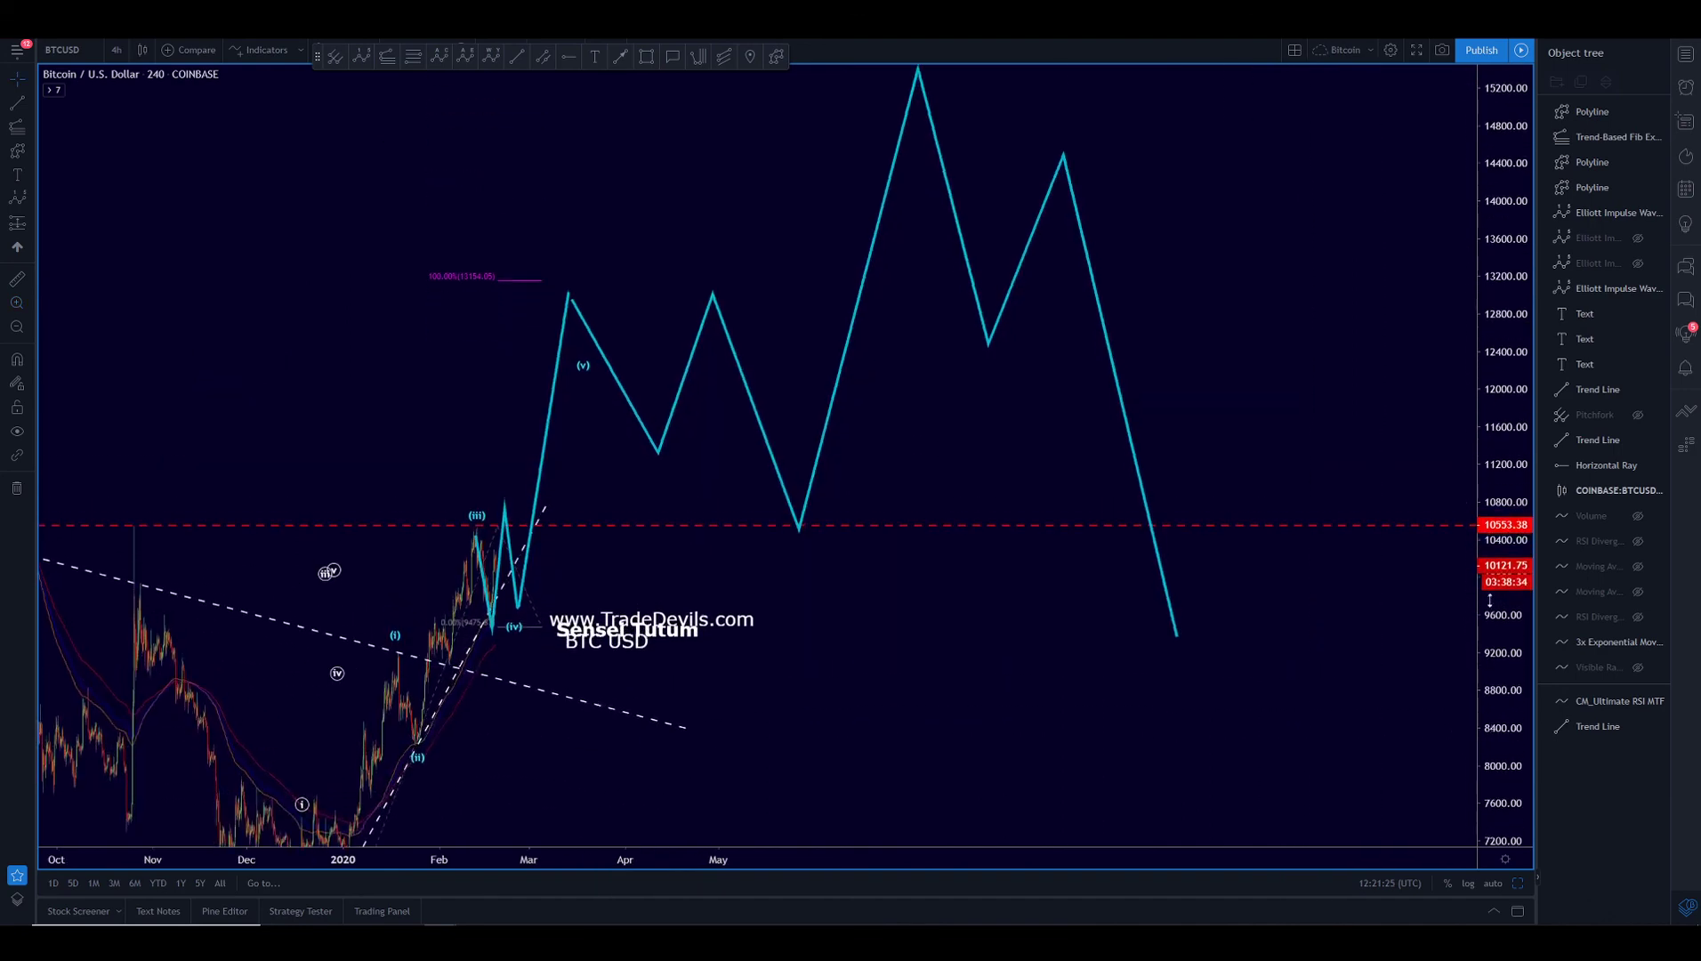
{"action": "scroll", "coordinate": [1235, 521], "scroll_direction": "down", "scroll_amount": 3}
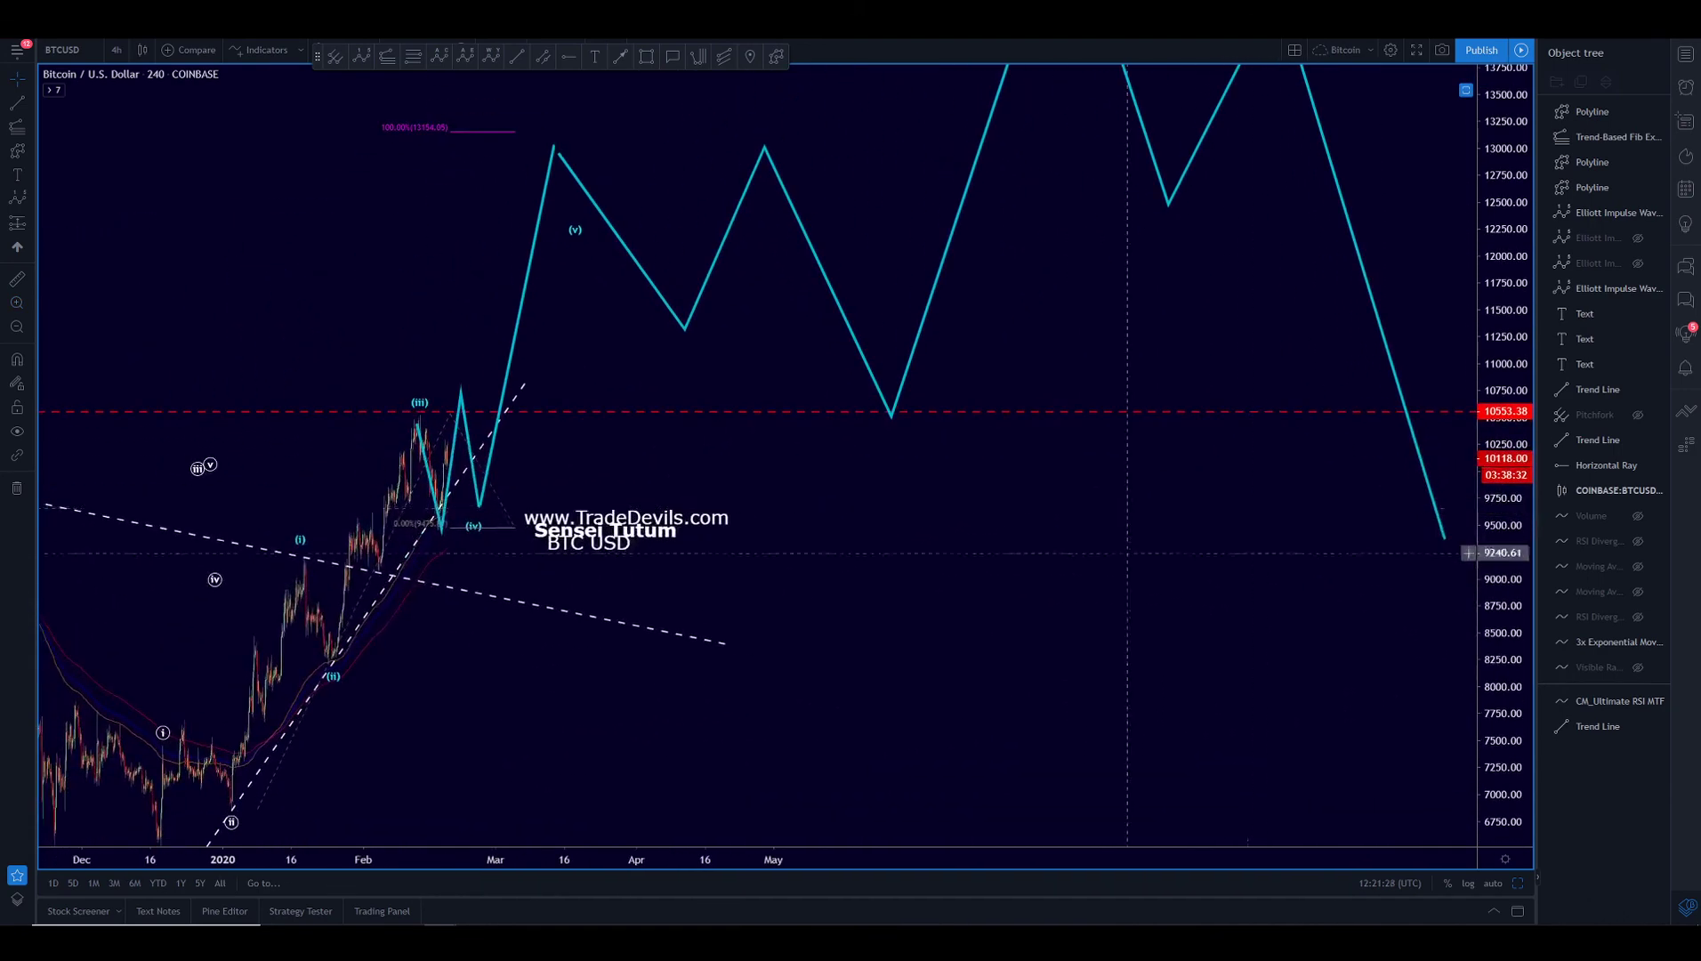
{"action": "scroll", "coordinate": [972, 508], "scroll_direction": "up", "scroll_amount": 2}
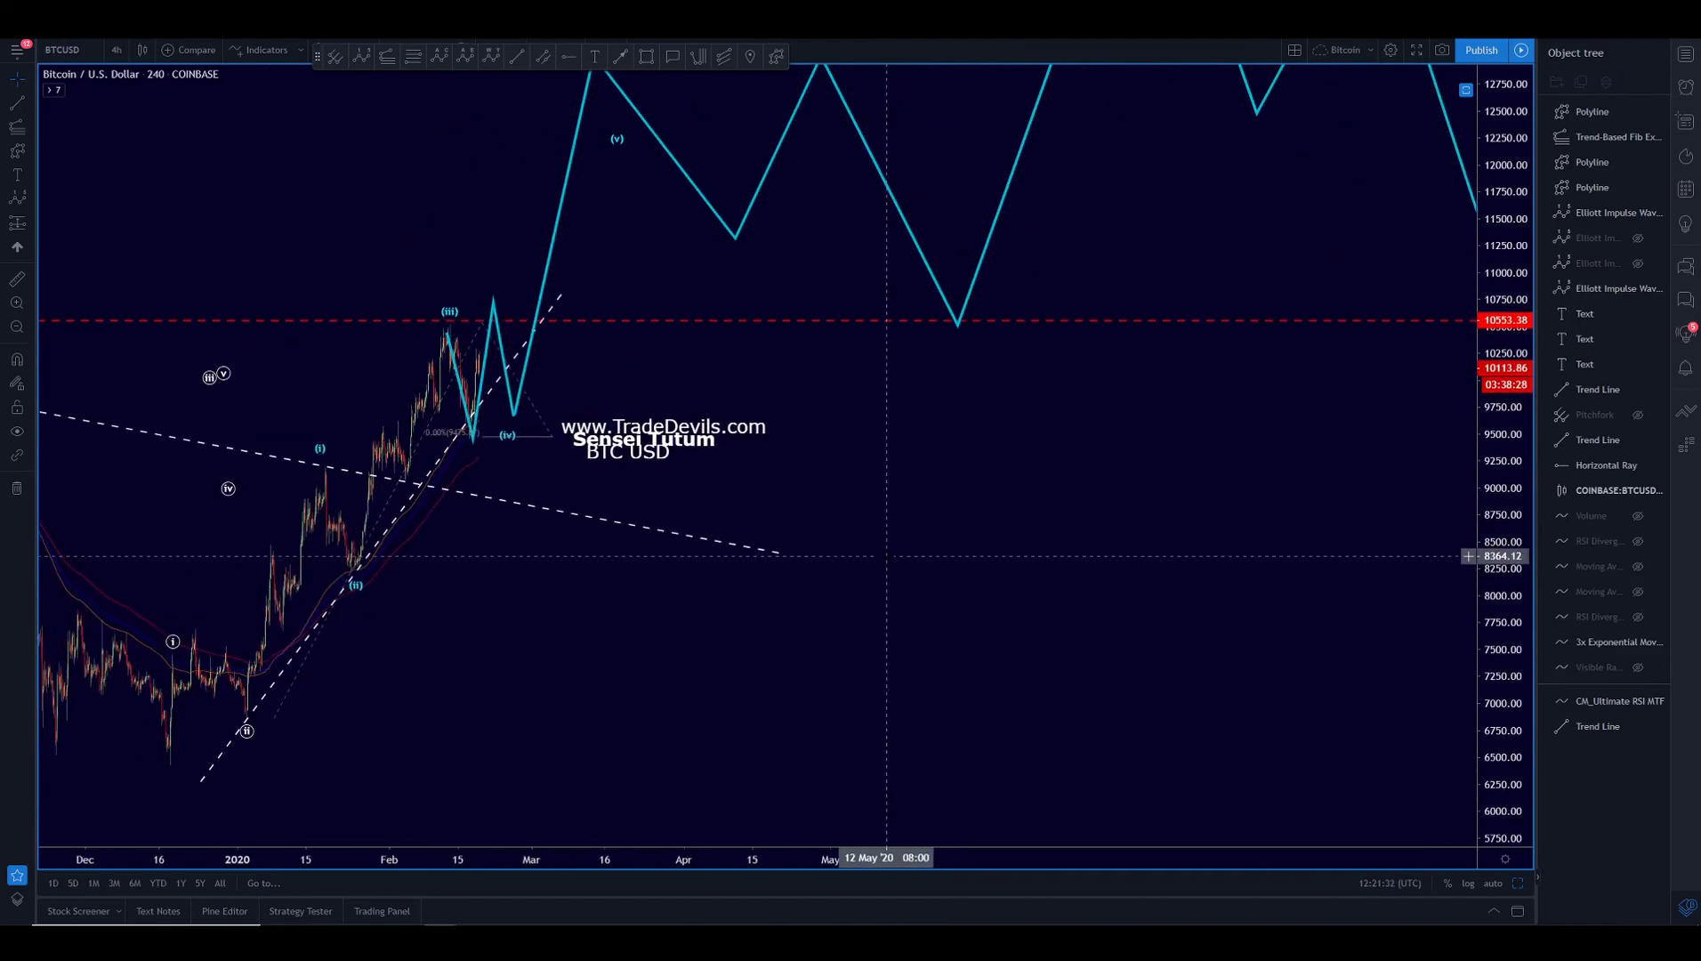
{"action": "scroll", "coordinate": [887, 555], "scroll_direction": "up", "scroll_amount": 2}
{"action": "left_click_drag", "start_coordinate": [667, 636], "coordinate": [900, 605]}
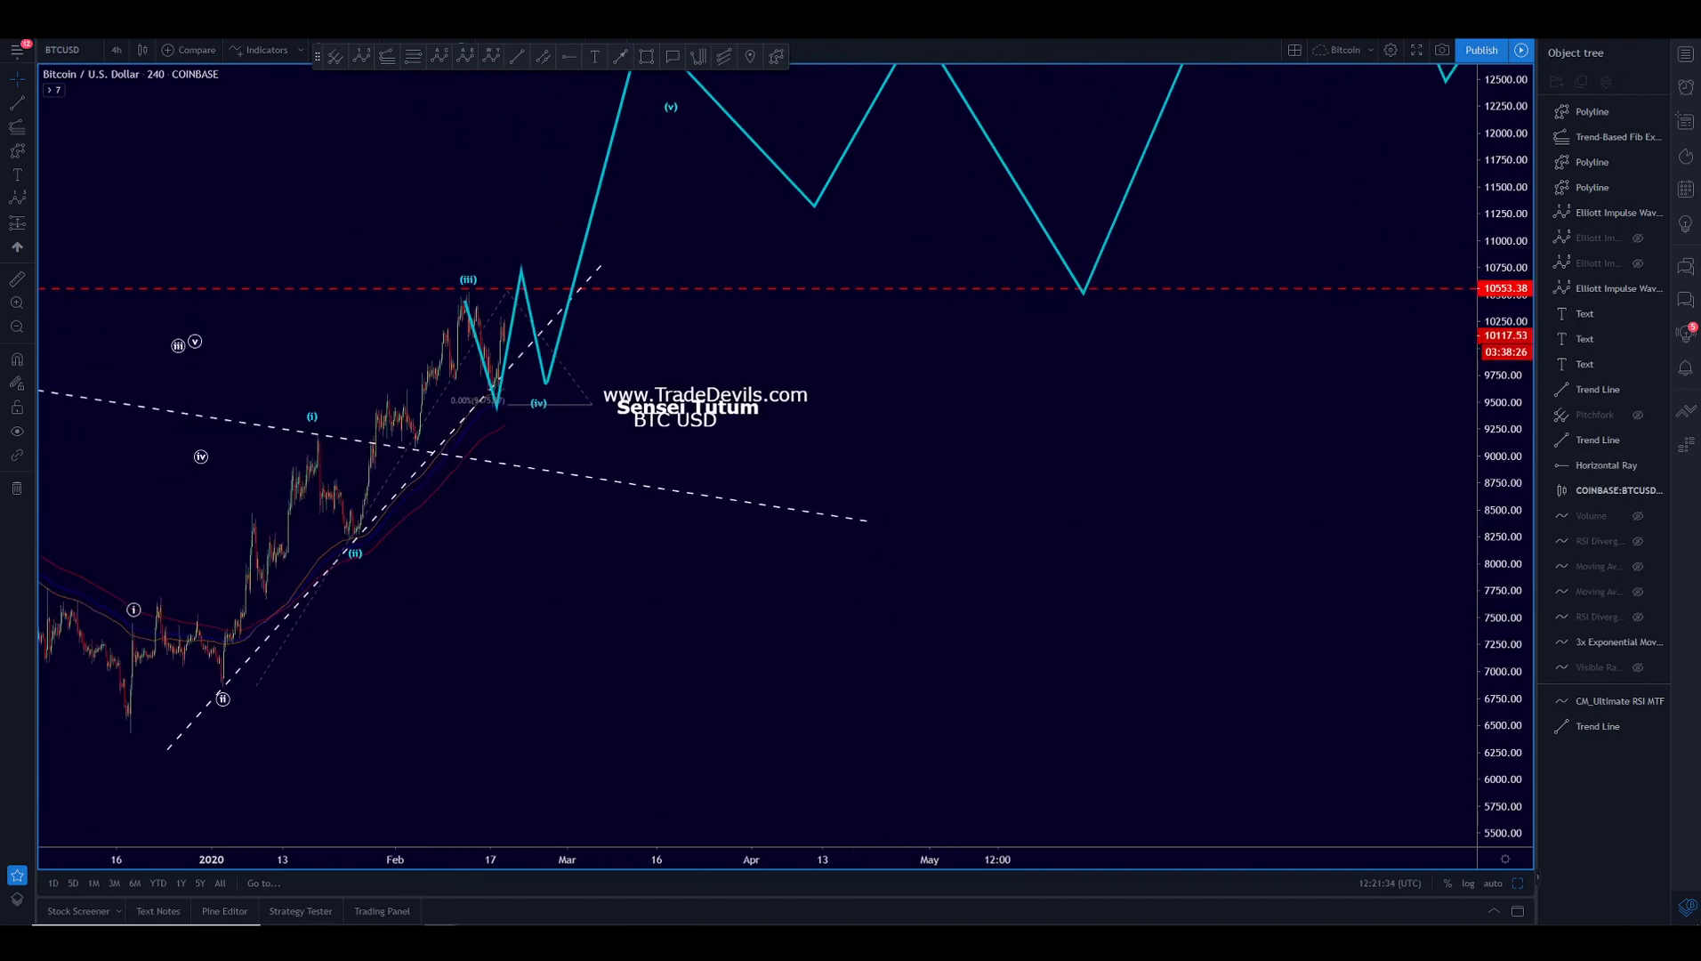